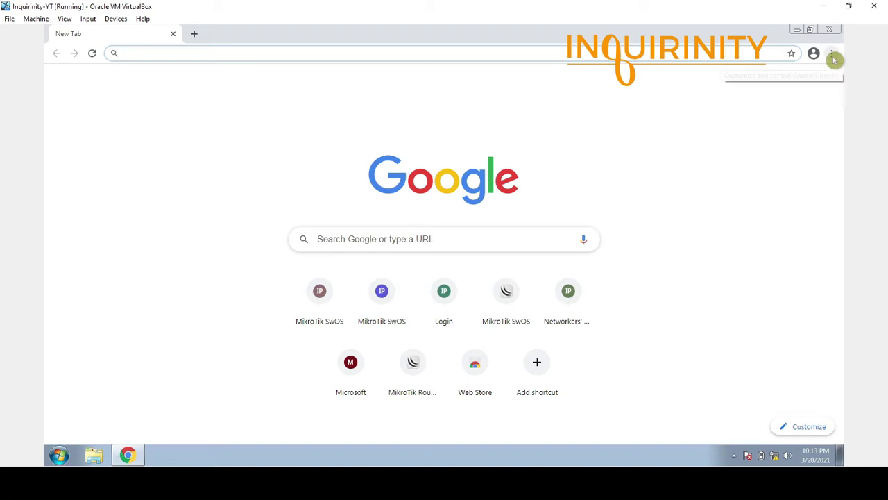
Set Chrome's page zoom to 125%.
{"action": "left_click", "coordinate": [833, 56]}
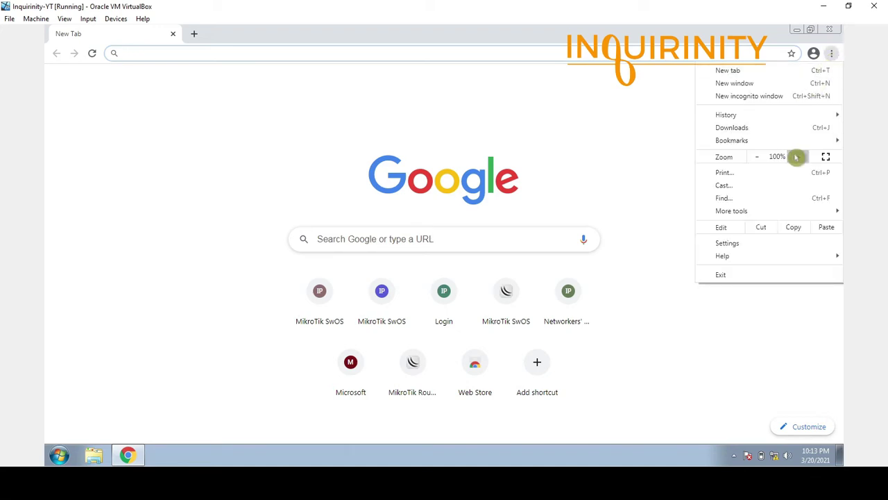
{"action": "left_click", "coordinate": [798, 156]}
{"action": "left_click", "coordinate": [798, 156]}
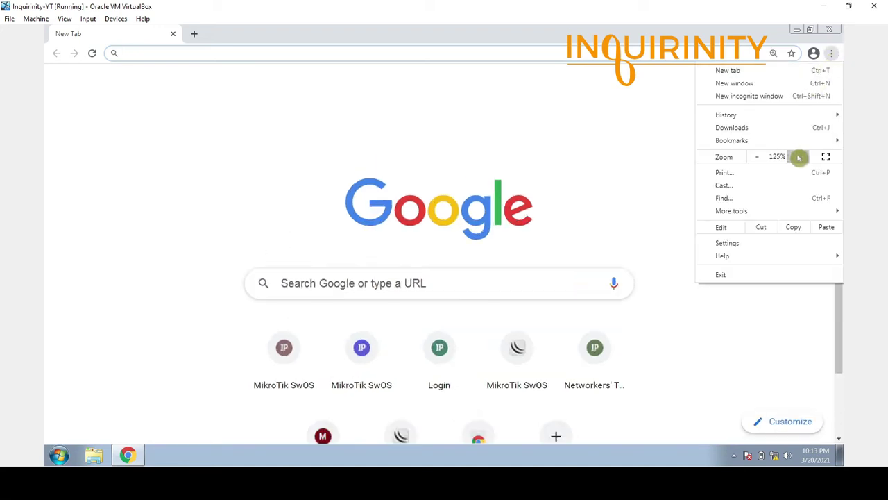
Load the access point's login page at 192.168.0.254.
{"action": "left_click", "coordinate": [201, 50]}
{"action": "type", "text": "192"}
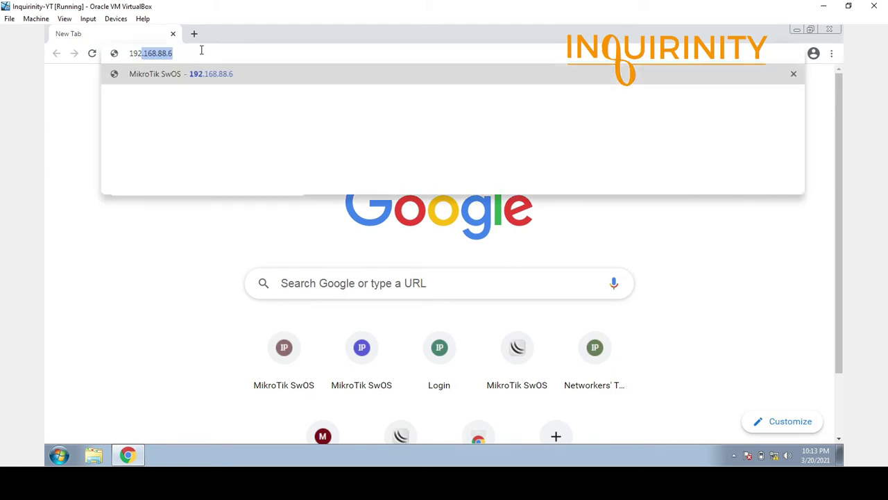
{"action": "type", "text": ".168.0"}
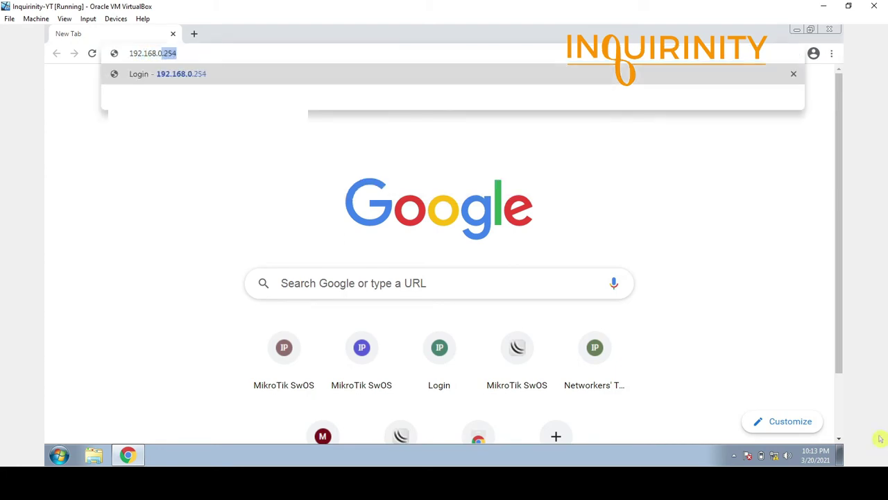
{"action": "key", "text": "Right"}
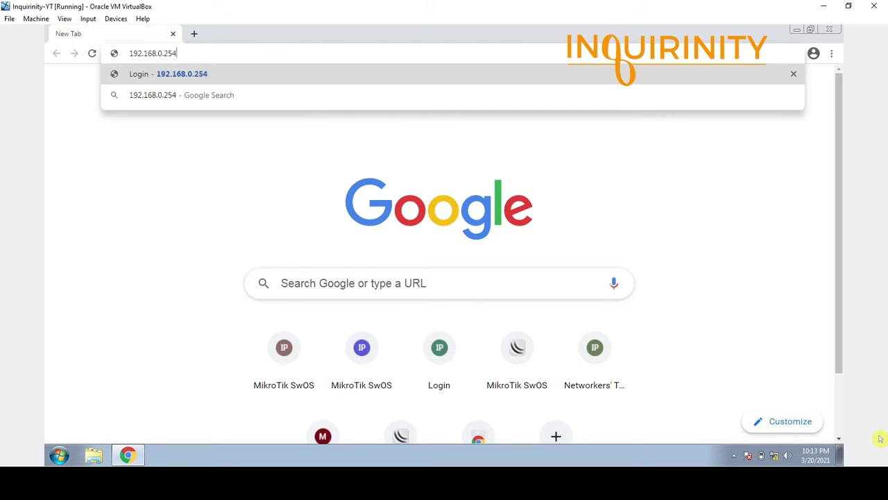
{"action": "key", "text": "Return"}
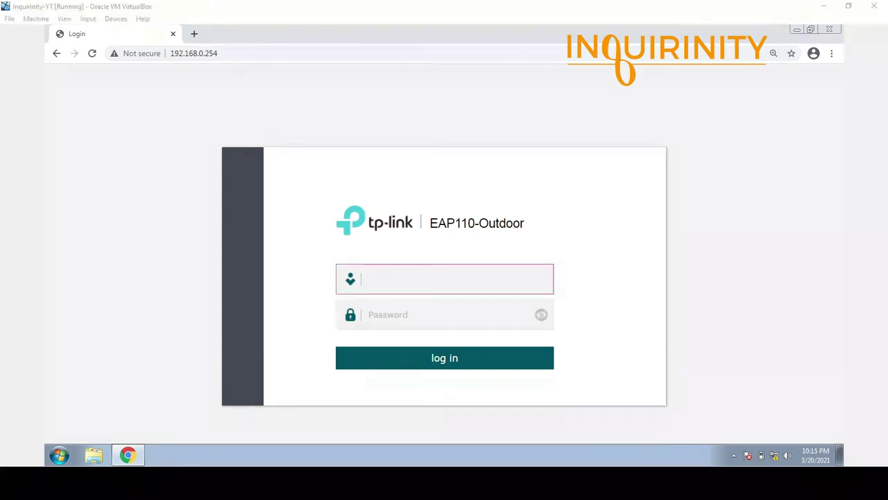
Sign in with the default admin username and password, revealing the password to verify it.
{"action": "left_click", "coordinate": [426, 277]}
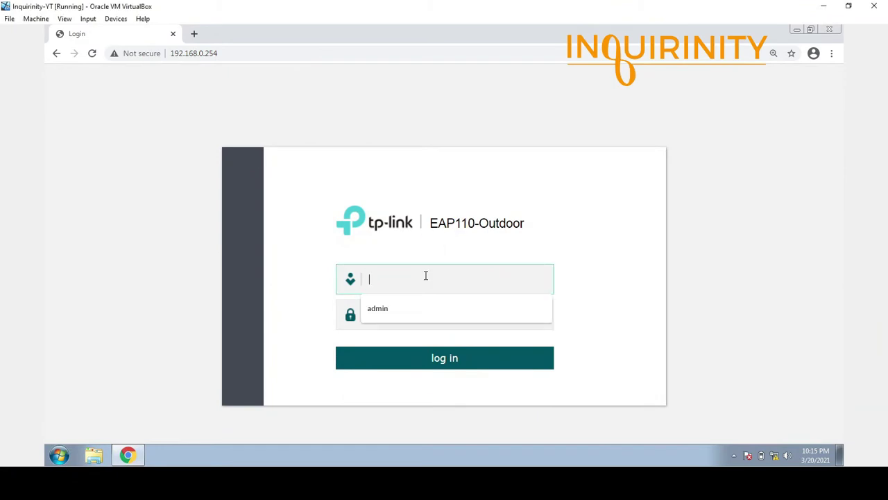
{"action": "type", "text": "admin"}
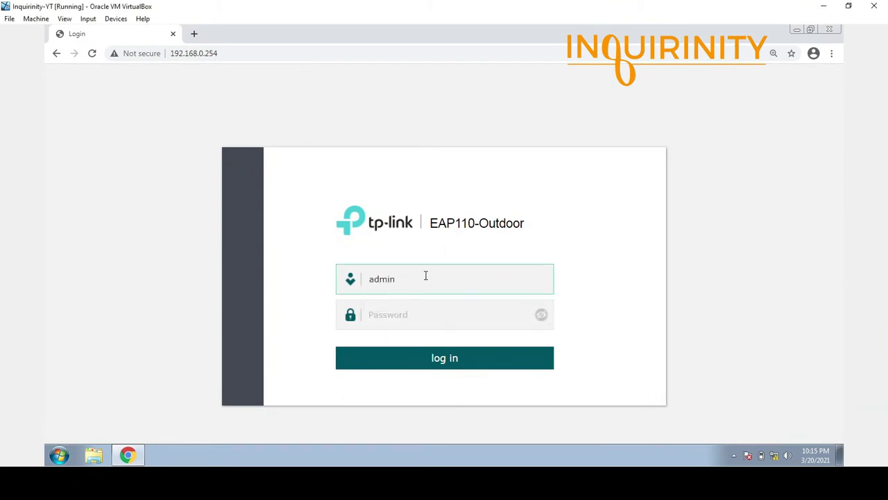
{"action": "key", "text": "Tab"}
{"action": "type", "text": "admin"}
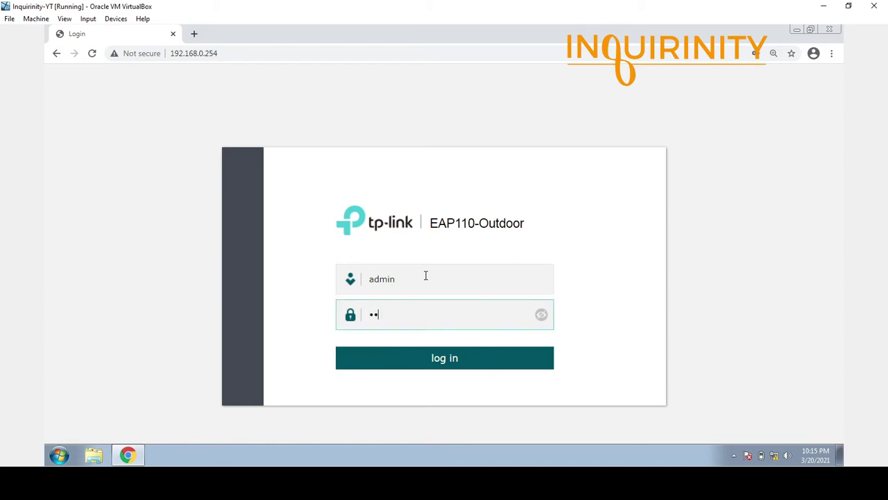
{"action": "left_click", "coordinate": [544, 319]}
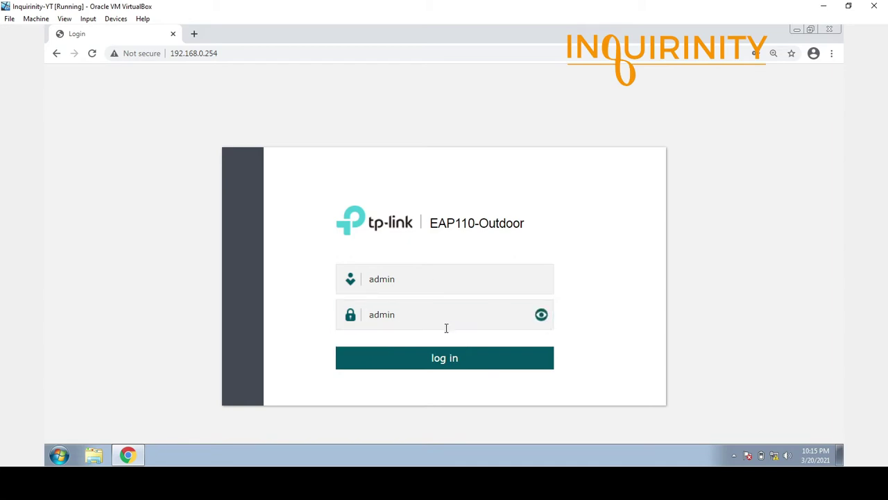
{"action": "left_click", "coordinate": [445, 364]}
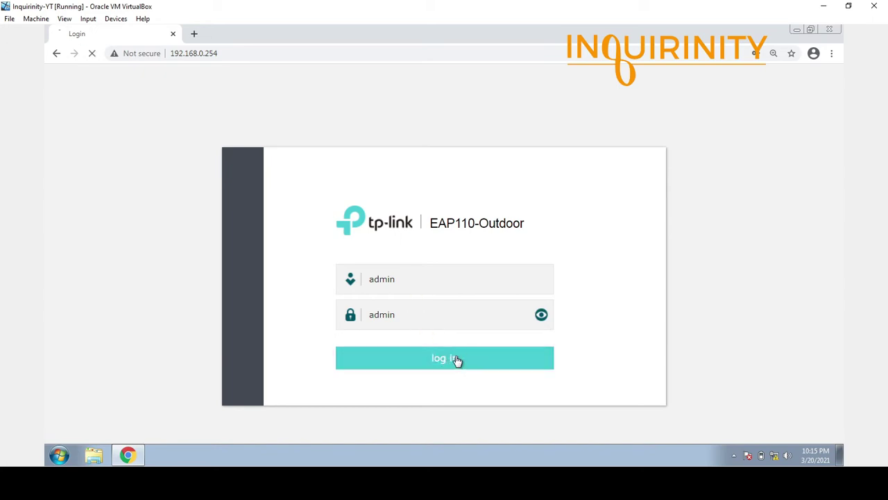
{"action": "left_click", "coordinate": [415, 268]}
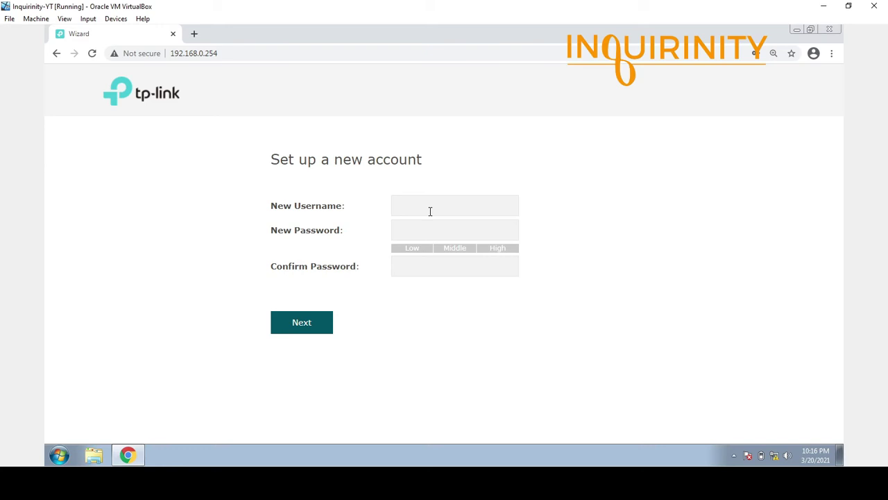
Create the new admin account 'inquirinity', entering and confirming its password.
{"action": "left_click", "coordinate": [431, 203]}
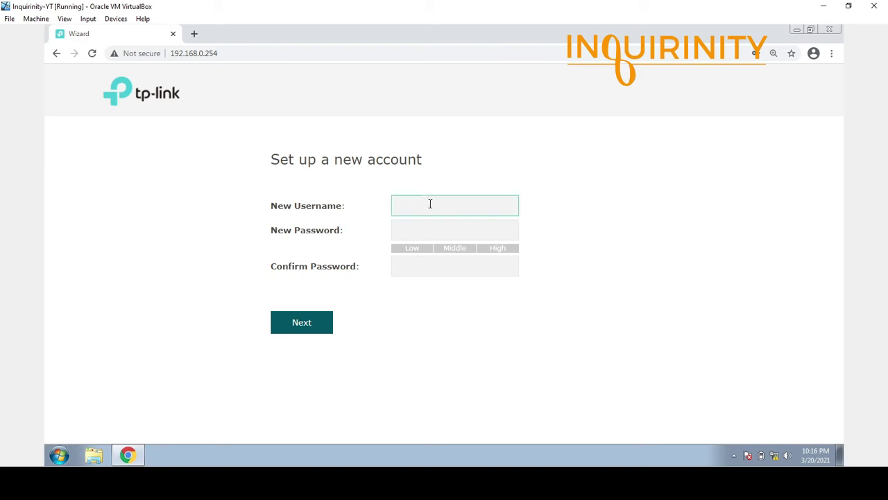
{"action": "type", "text": "inquirinity"}
{"action": "left_click", "coordinate": [454, 233]}
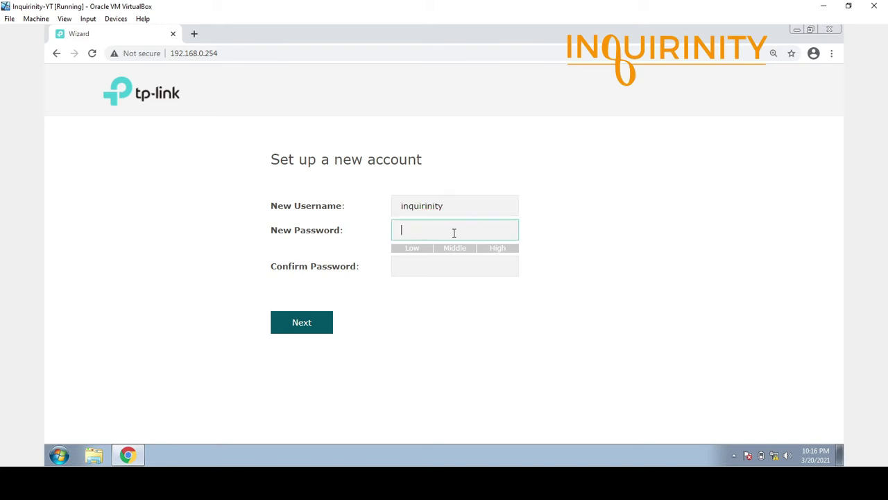
{"action": "type", "text": "••"}
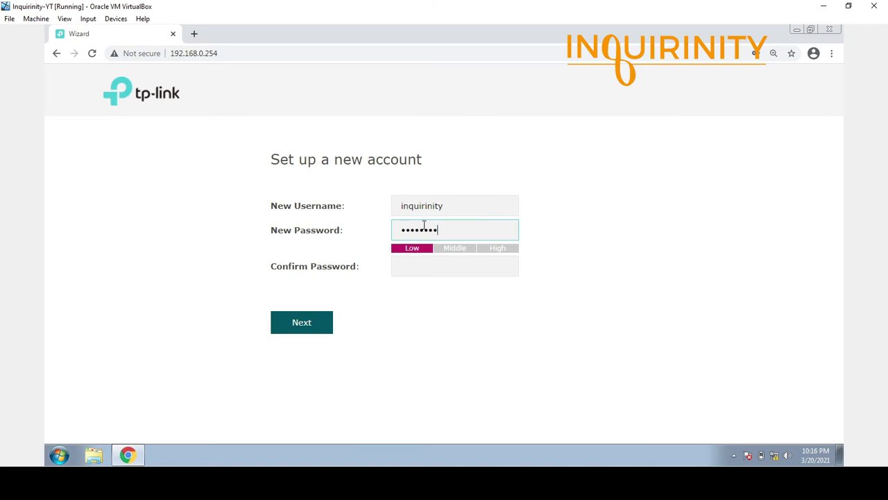
{"action": "left_click", "coordinate": [420, 265]}
{"action": "type", "text": "•"}
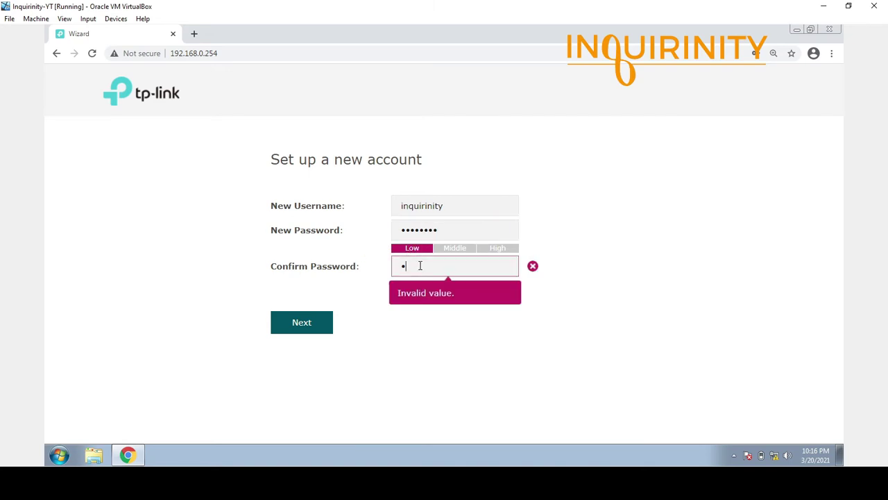
{"action": "type", "text": "•••••••"}
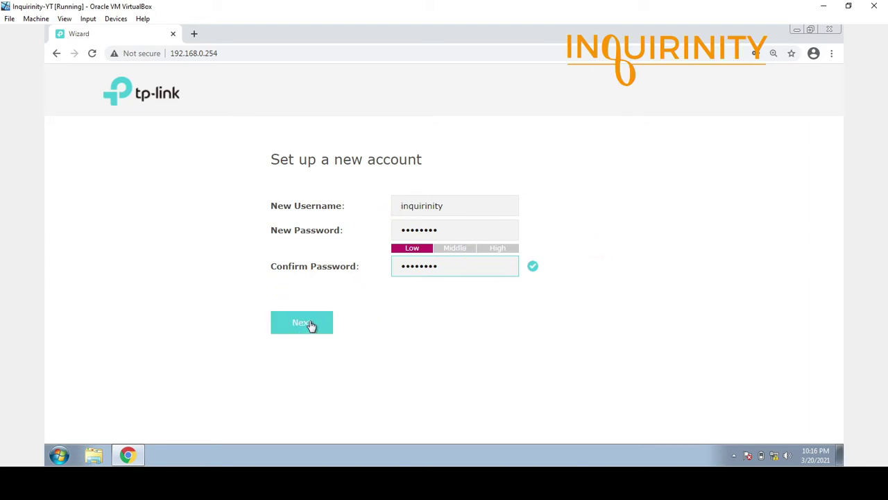
{"action": "left_click", "coordinate": [310, 323]}
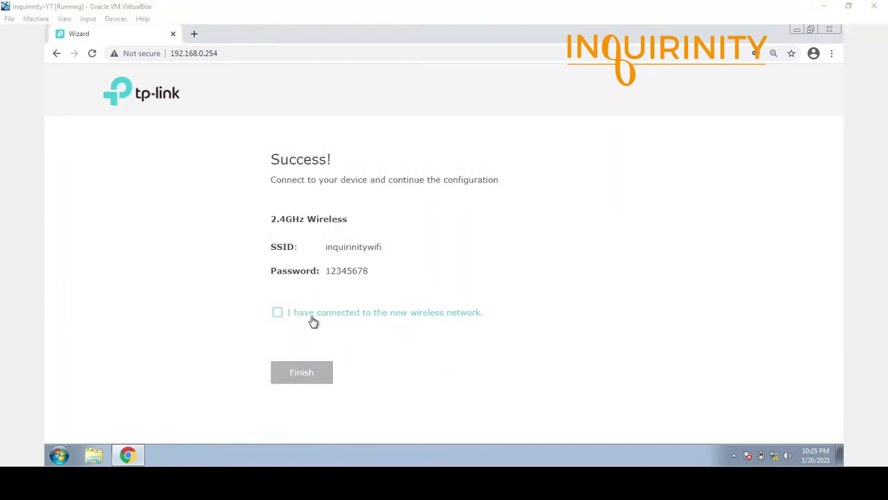
Confirm connection to the new wireless network and finish the setup wizard.
{"action": "left_click", "coordinate": [317, 328]}
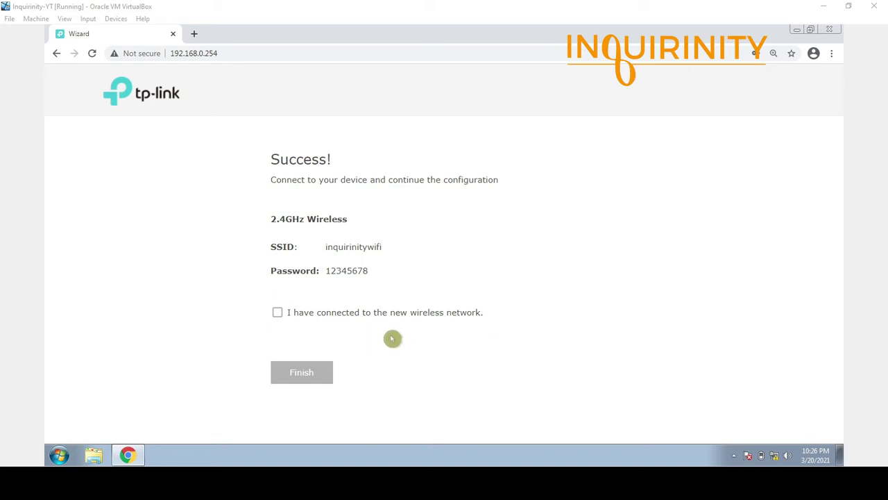
{"action": "left_click", "coordinate": [277, 314]}
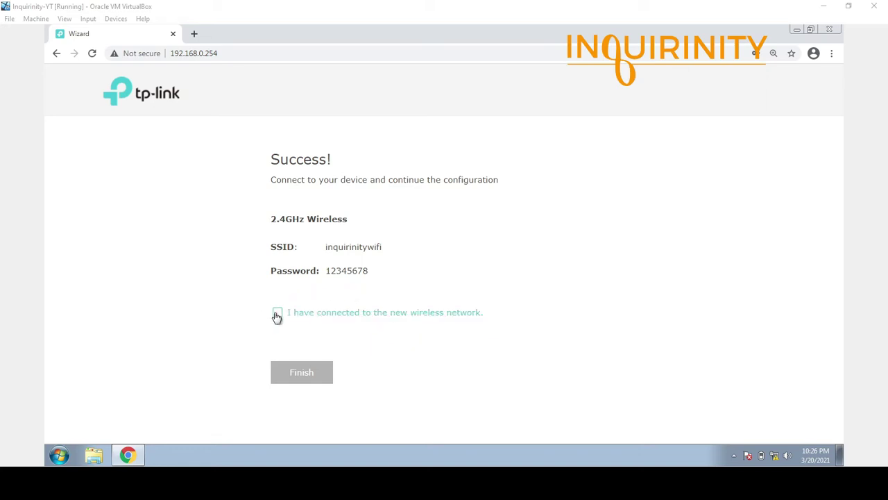
{"action": "left_click", "coordinate": [347, 336]}
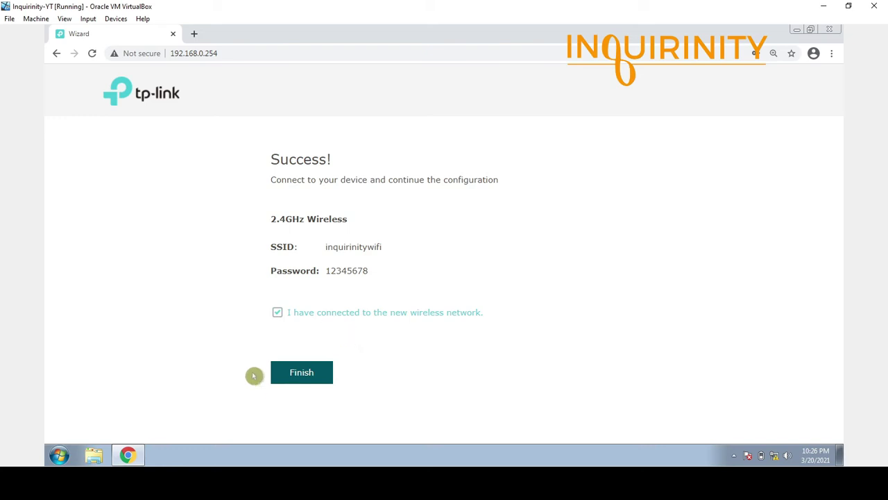
{"action": "left_click", "coordinate": [367, 387]}
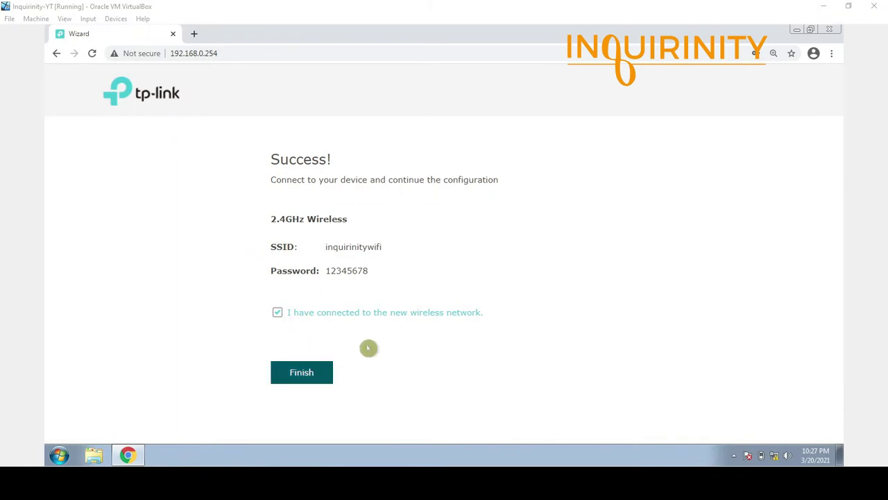
{"action": "left_click", "coordinate": [313, 377]}
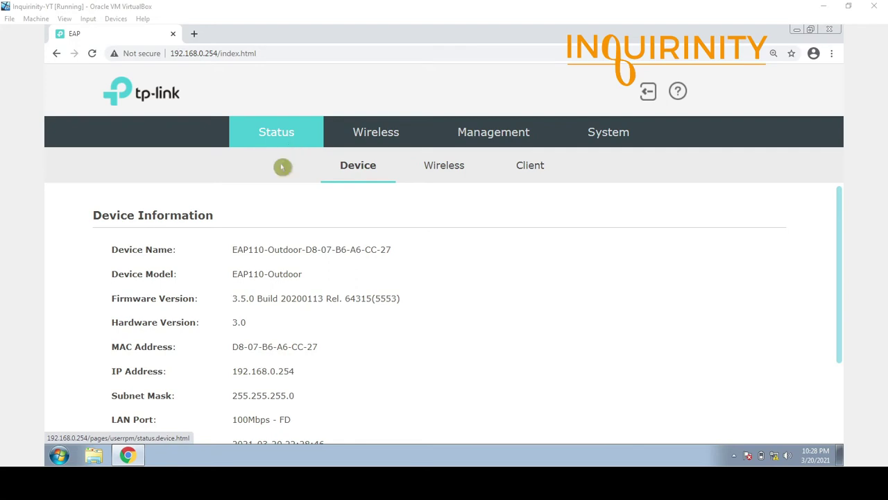
Review the Wireless, Client and Device status pages, ending on the SSID list.
{"action": "left_click", "coordinate": [434, 173]}
{"action": "left_click", "coordinate": [524, 171]}
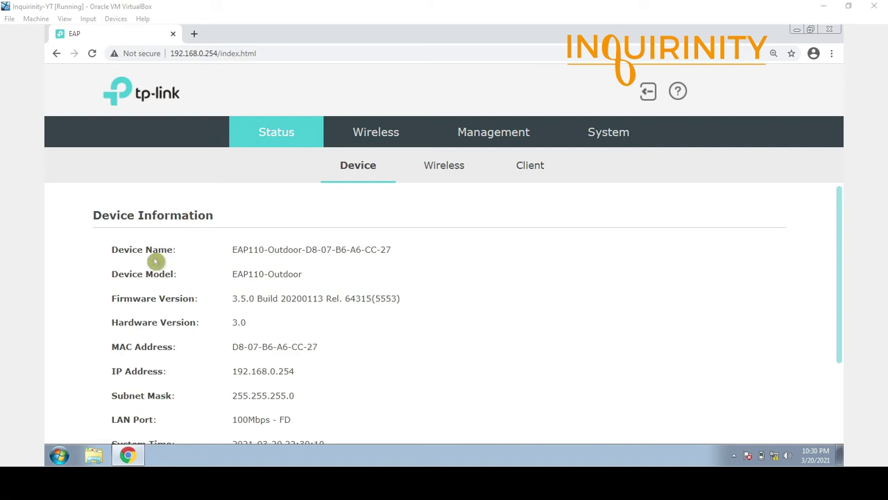
{"action": "scroll", "coordinate": [169, 308], "scroll_direction": "down", "scroll_amount": 1}
{"action": "scroll", "coordinate": [139, 270], "scroll_direction": "up", "scroll_amount": 1}
{"action": "scroll", "coordinate": [235, 344], "scroll_direction": "down", "scroll_amount": 1}
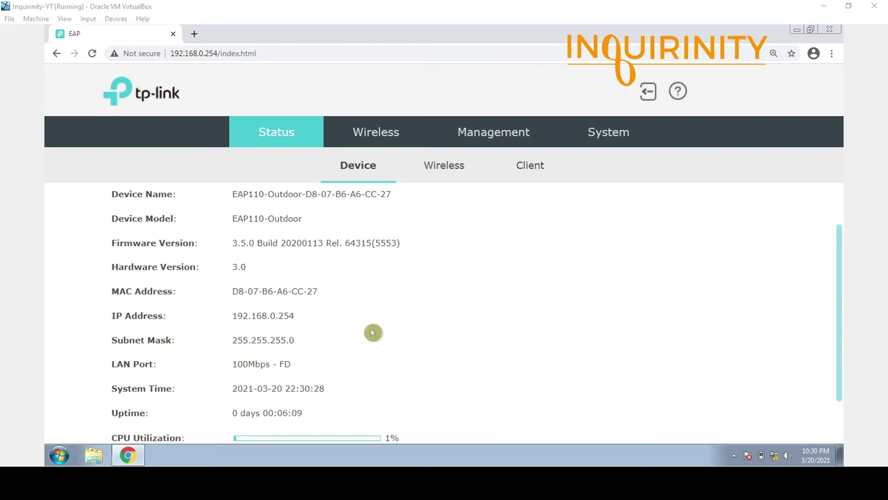
{"action": "left_click_drag", "start_coordinate": [233, 363], "coordinate": [304, 369]}
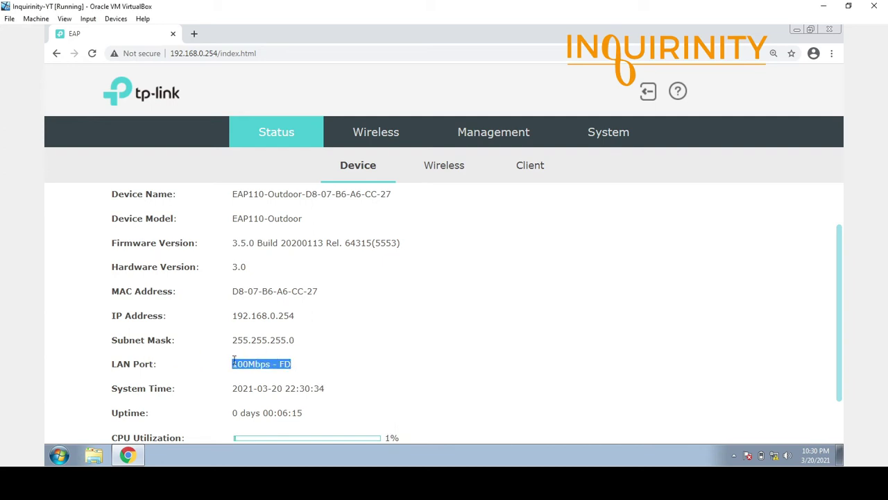
{"action": "scroll", "coordinate": [321, 340], "scroll_direction": "down", "scroll_amount": 1}
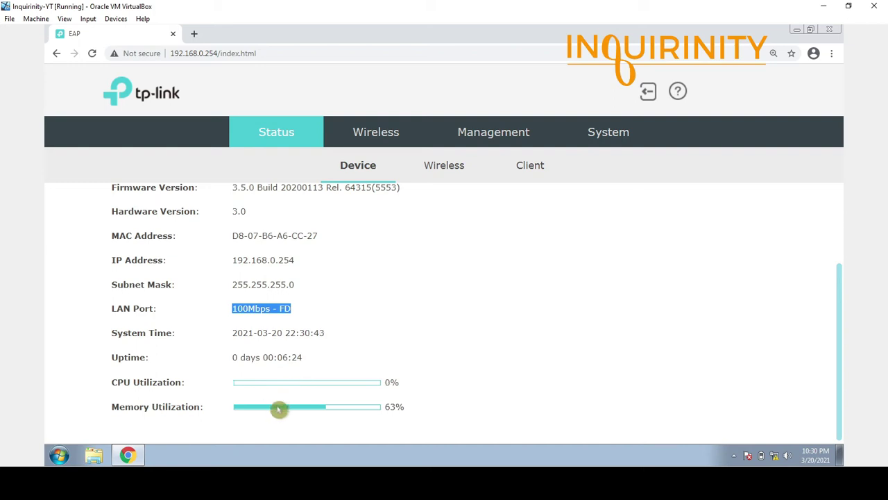
{"action": "scroll", "coordinate": [296, 392], "scroll_direction": "up", "scroll_amount": 3}
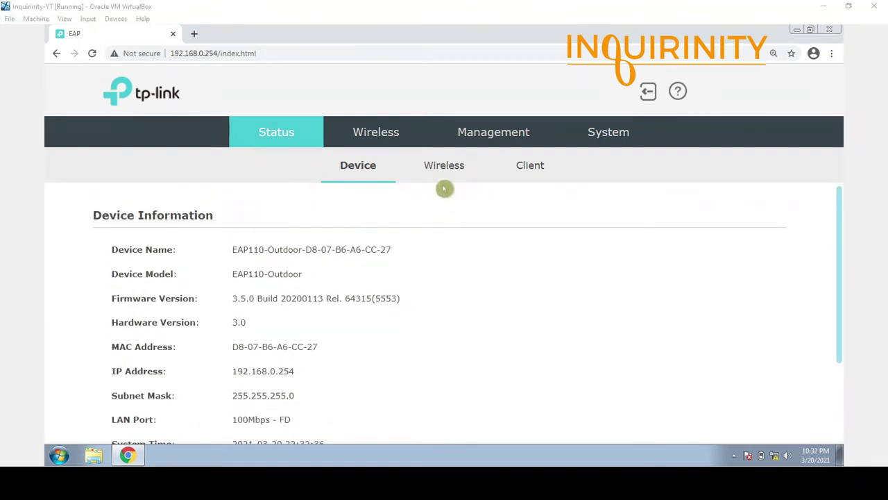
{"action": "left_click", "coordinate": [446, 172]}
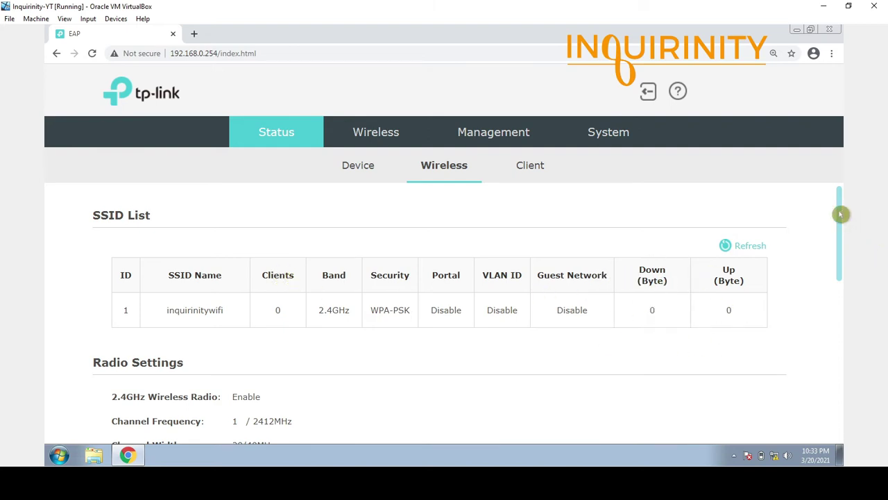
Browse the client list and SSID status, then return to the client list.
{"action": "left_click_drag", "start_coordinate": [840, 215], "coordinate": [845, 270]}
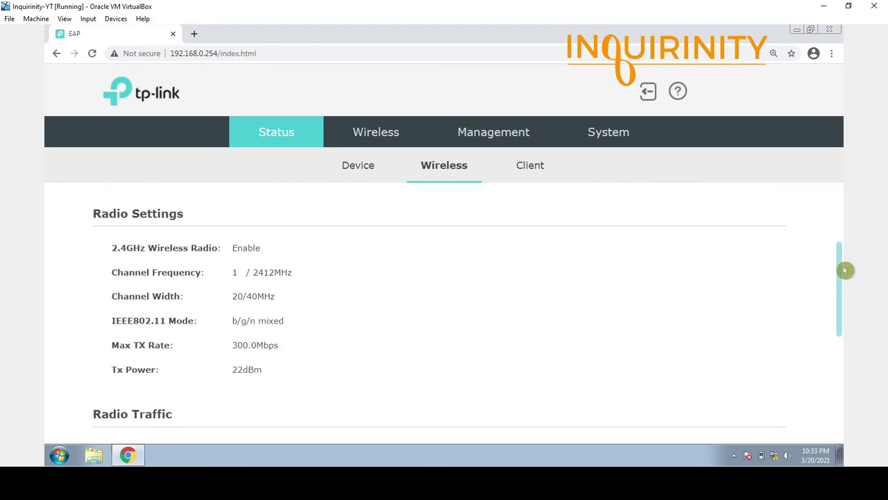
{"action": "left_click_drag", "start_coordinate": [846, 270], "coordinate": [842, 312]}
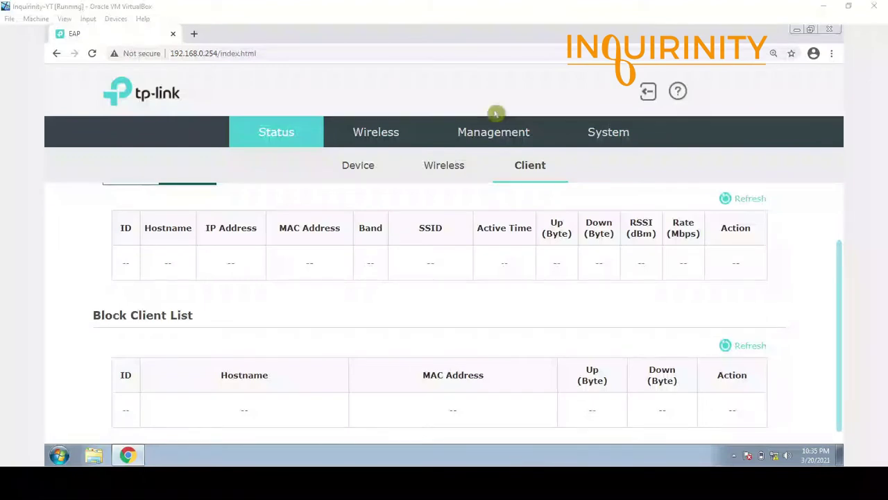
{"action": "left_click", "coordinate": [530, 172]}
{"action": "left_click_drag", "start_coordinate": [840, 259], "coordinate": [839, 204]}
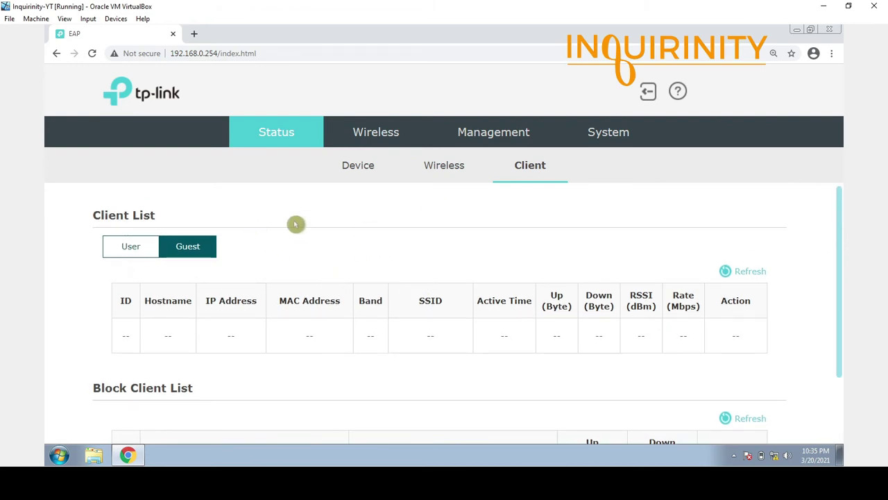
{"action": "left_click", "coordinate": [444, 174]}
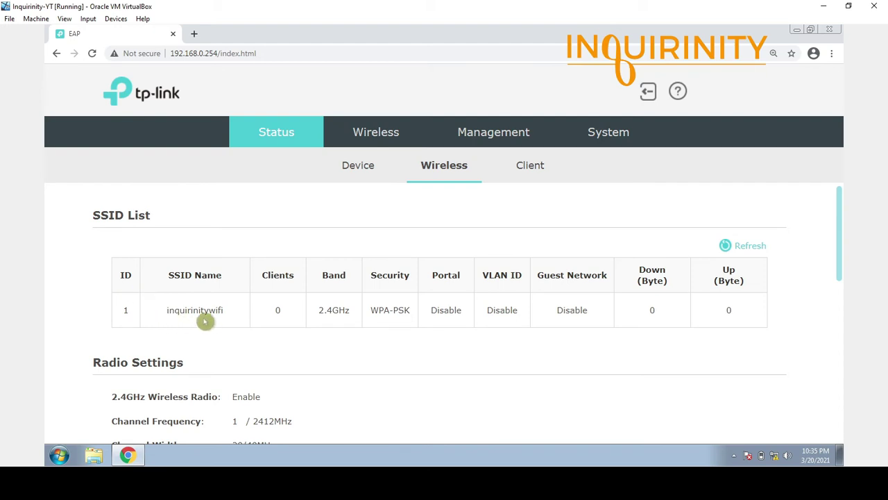
{"action": "left_click", "coordinate": [521, 176]}
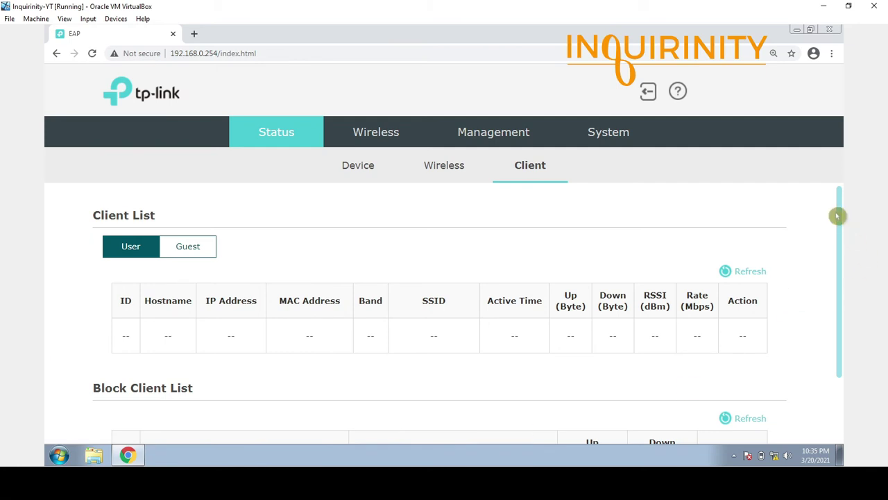
Scroll the user client table, then switch to the empty guest client list.
{"action": "left_click_drag", "start_coordinate": [839, 212], "coordinate": [838, 340]}
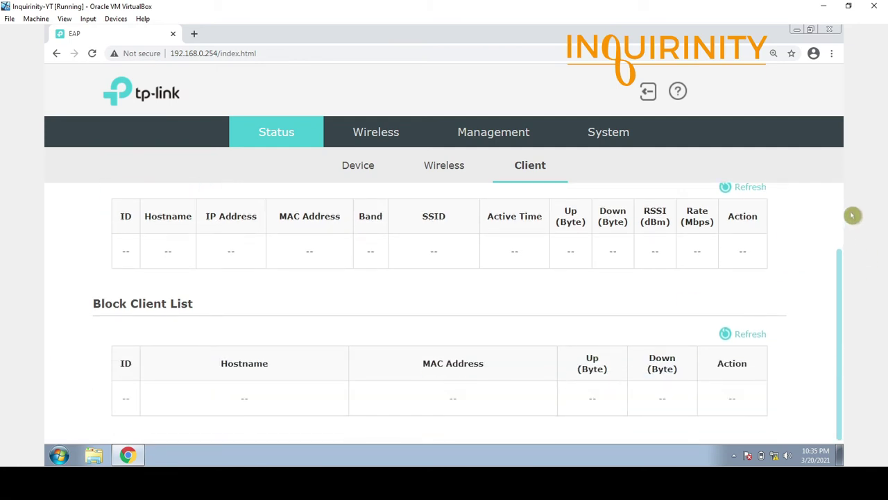
{"action": "left_click_drag", "start_coordinate": [841, 260], "coordinate": [840, 193]}
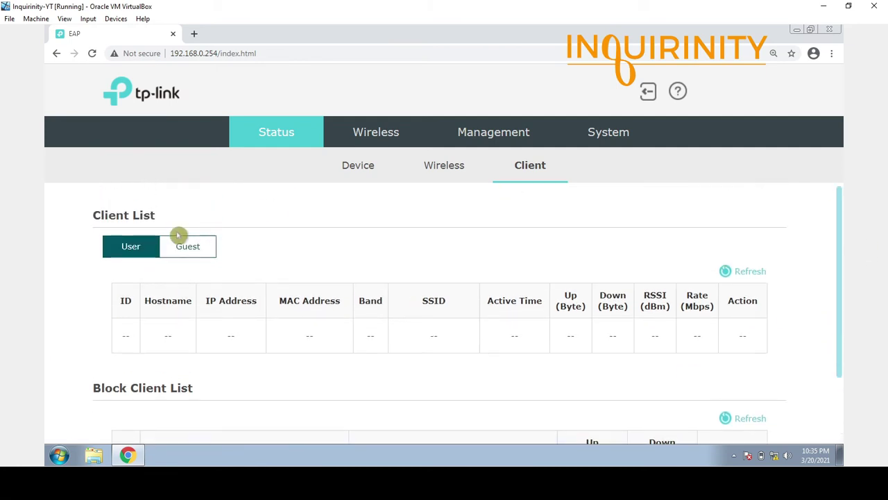
{"action": "left_click", "coordinate": [188, 251]}
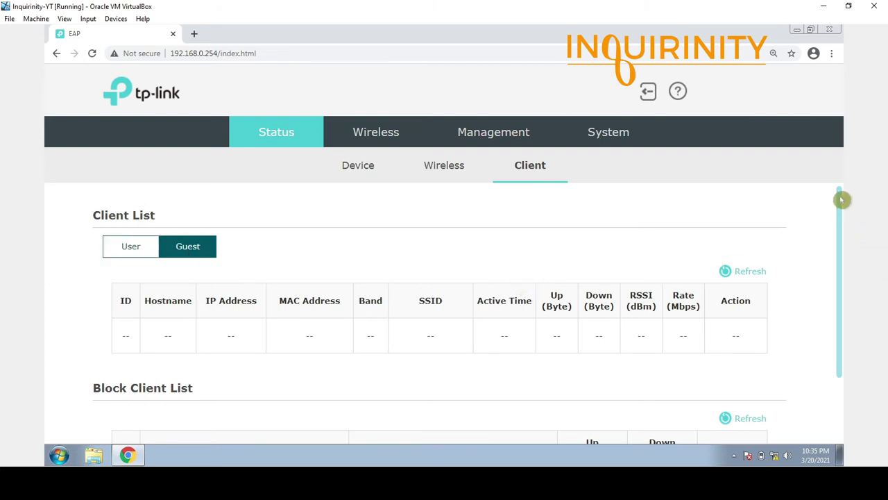
{"action": "left_click_drag", "start_coordinate": [841, 199], "coordinate": [837, 293]}
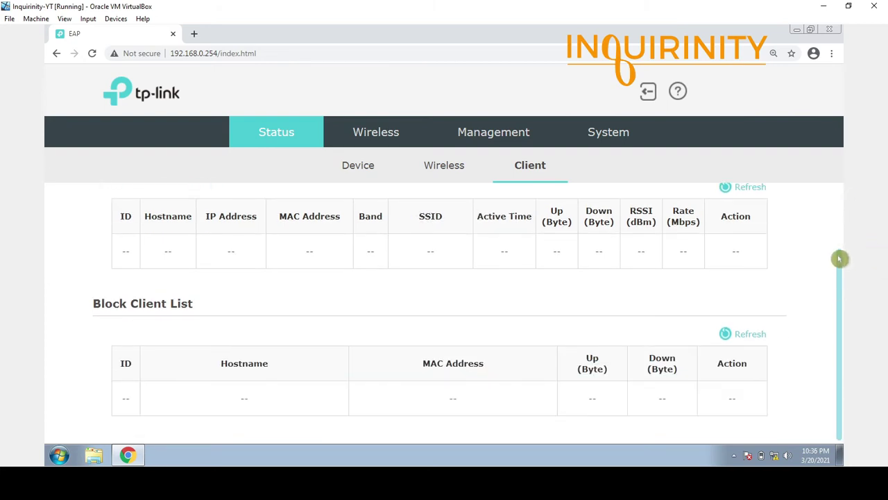
{"action": "left_click_drag", "start_coordinate": [840, 258], "coordinate": [840, 196]}
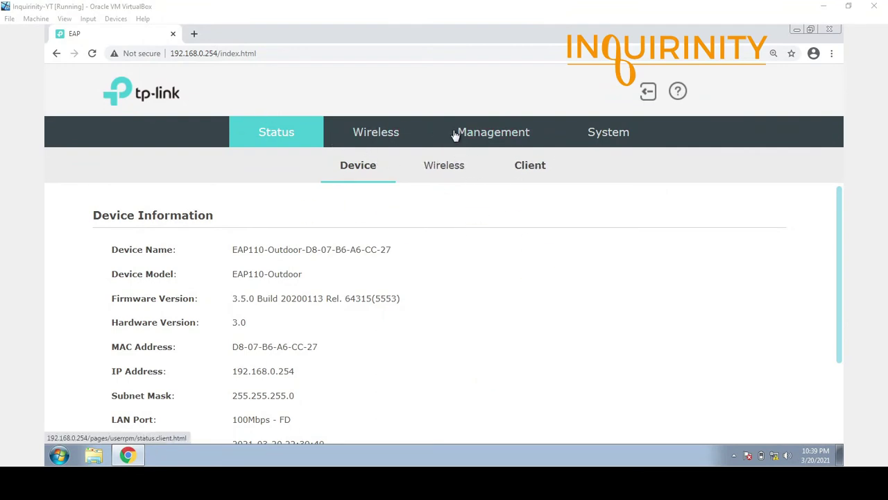
Open Wireless Settings and scroll to the 2.4GHz SSID table.
{"action": "left_click", "coordinate": [389, 140]}
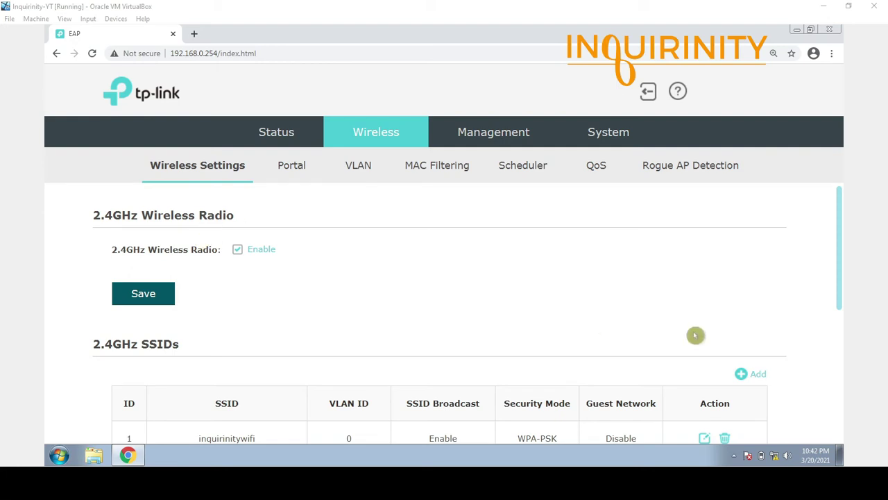
{"action": "left_click_drag", "start_coordinate": [840, 227], "coordinate": [846, 267]}
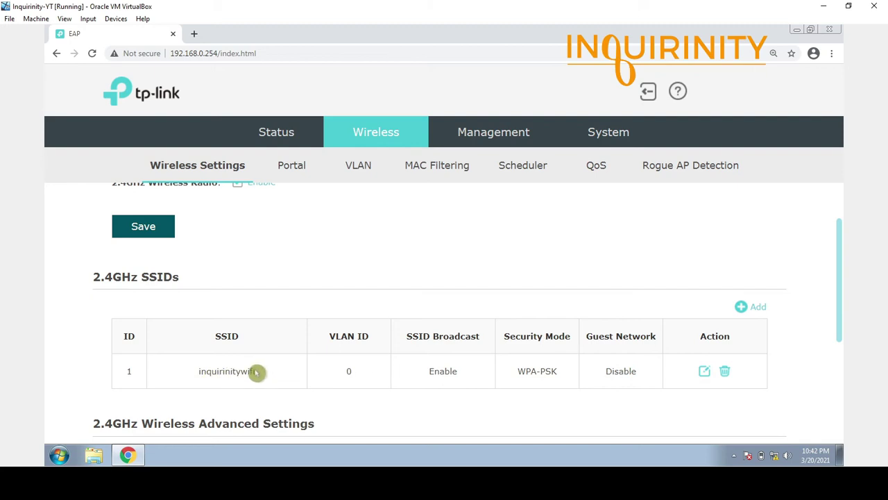
Open the inquirinitywifi edit form and check its WPA-PSK security and wireless password.
{"action": "left_click", "coordinate": [704, 373]}
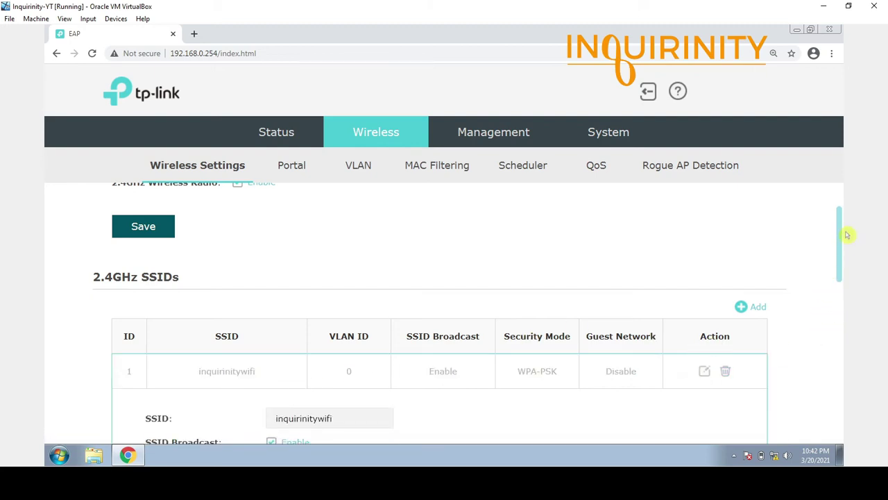
{"action": "left_click_drag", "start_coordinate": [841, 232], "coordinate": [840, 297]}
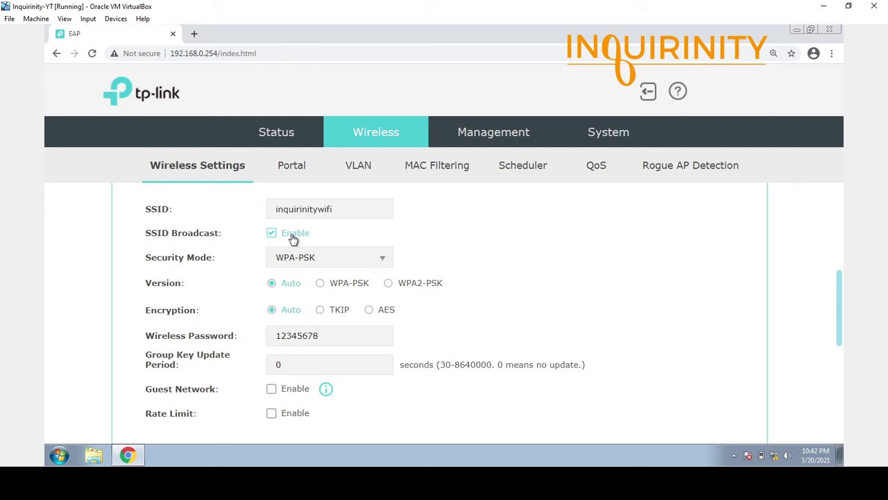
{"action": "left_click", "coordinate": [370, 257]}
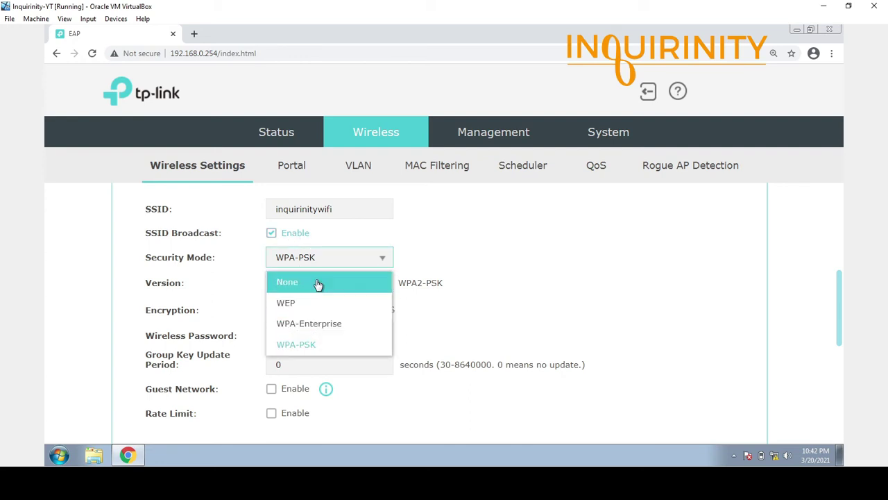
{"action": "left_click", "coordinate": [329, 351]}
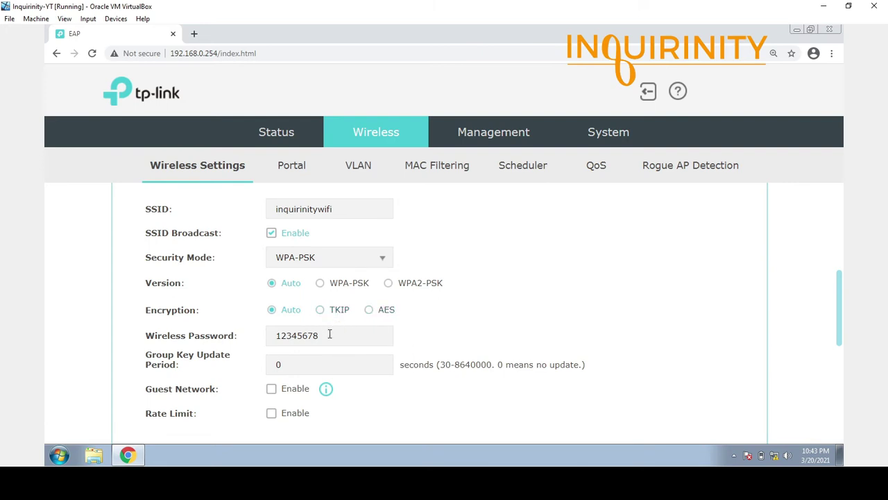
{"action": "left_click_drag", "start_coordinate": [329, 333], "coordinate": [250, 335]}
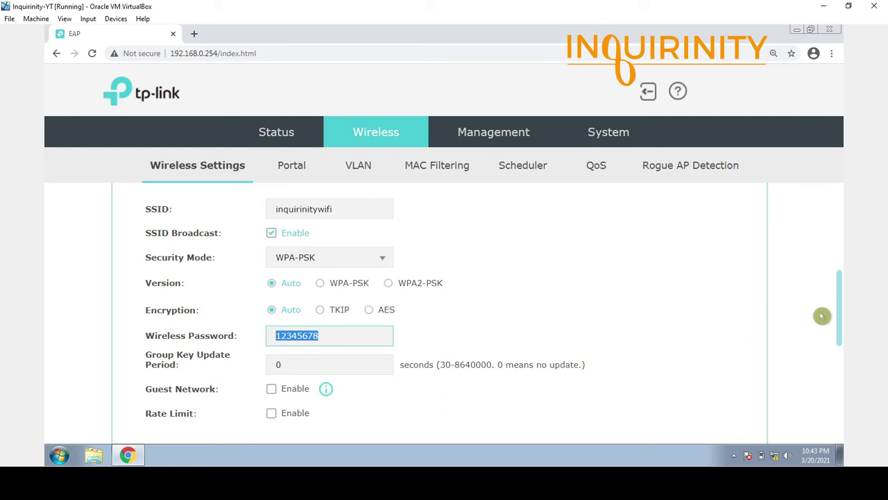
{"action": "left_click_drag", "start_coordinate": [839, 295], "coordinate": [836, 328]}
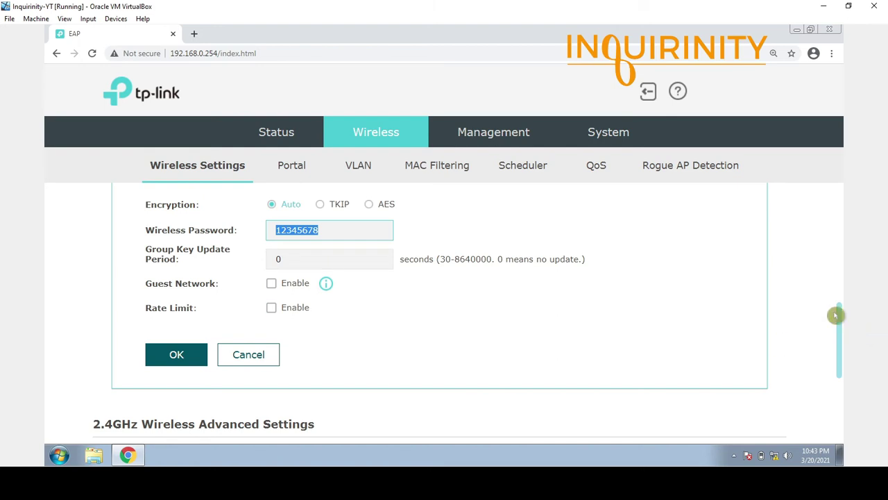
{"action": "mouse_move", "coordinate": [839, 313]}
{"action": "left_mouse_down"}
{"action": "mouse_move", "coordinate": [839, 248]}
{"action": "mouse_move", "coordinate": [839, 321]}
{"action": "left_mouse_up"}
Cancel the SSID form unchanged and review the 2.4GHz wireless mode options.
{"action": "scroll", "coordinate": [355, 428], "scroll_direction": "up", "scroll_amount": 2}
{"action": "left_click", "coordinate": [236, 434]}
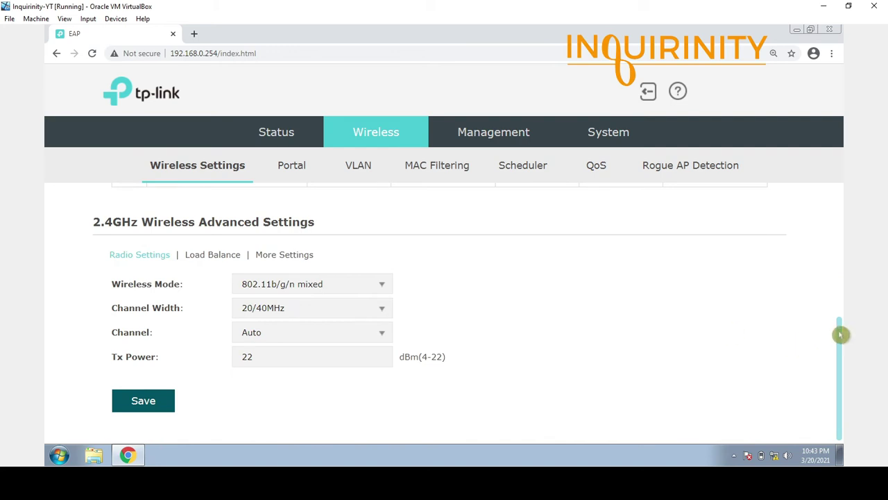
{"action": "mouse_move", "coordinate": [839, 335]}
{"action": "left_mouse_down"}
{"action": "mouse_move", "coordinate": [840, 288]}
{"action": "mouse_move", "coordinate": [842, 334]}
{"action": "left_mouse_up"}
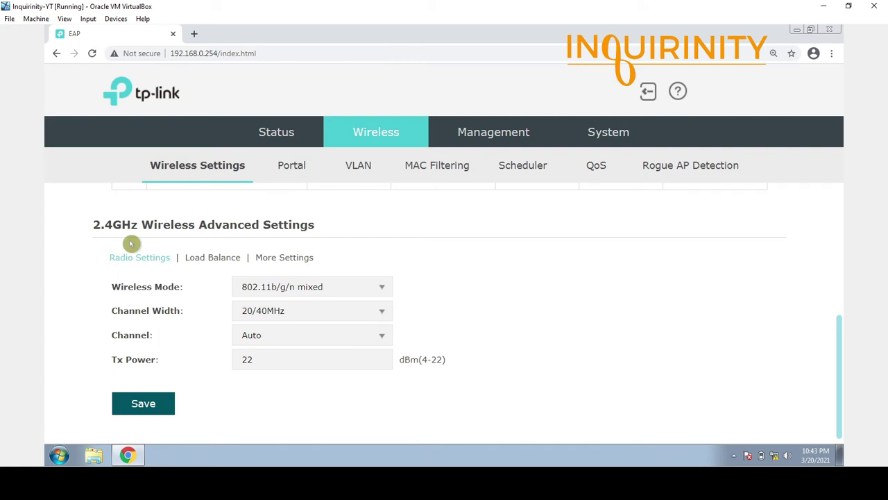
{"action": "left_click", "coordinate": [381, 288]}
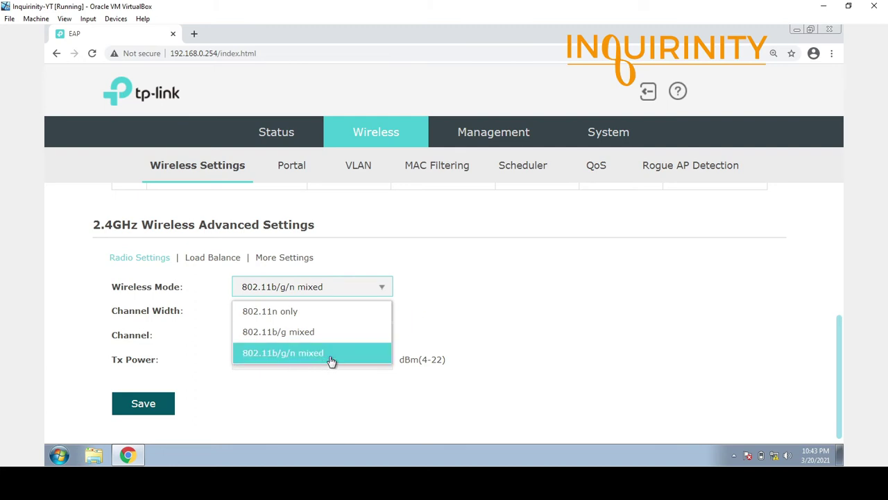
{"action": "left_click", "coordinate": [463, 314]}
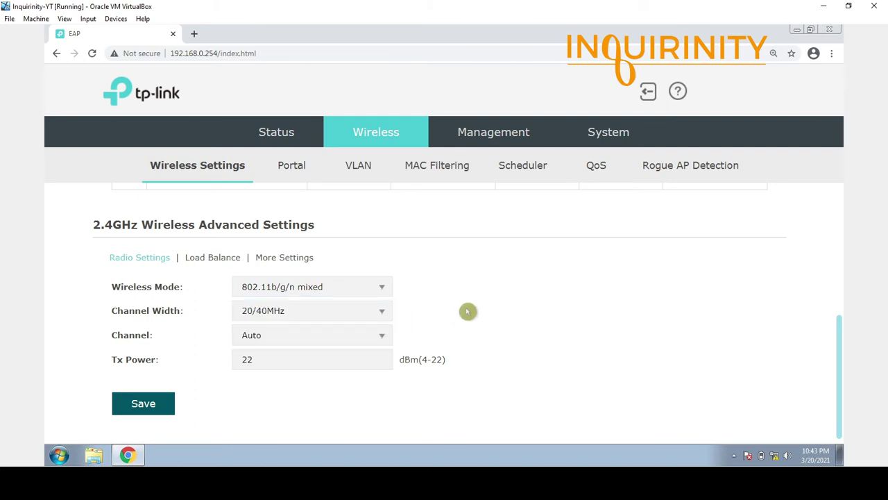
Check the 20/40MHz channel width, available channels and the Tx Power value.
{"action": "left_click", "coordinate": [384, 317]}
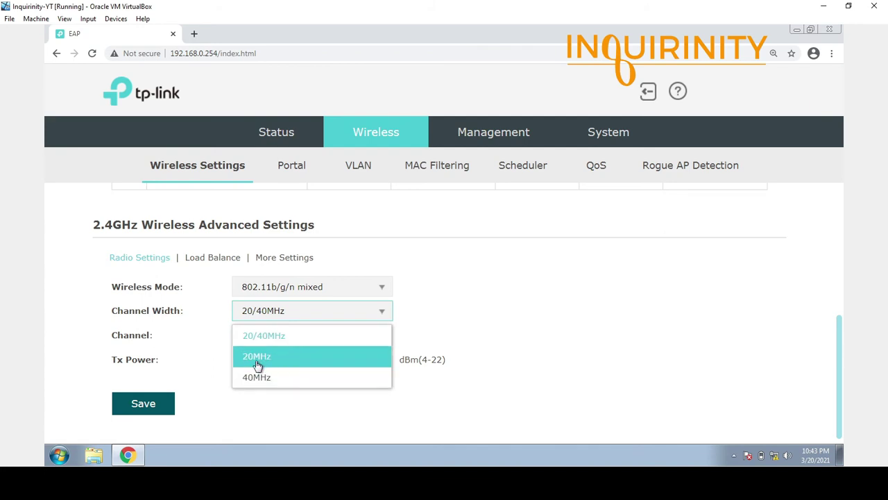
{"action": "left_click", "coordinate": [472, 312]}
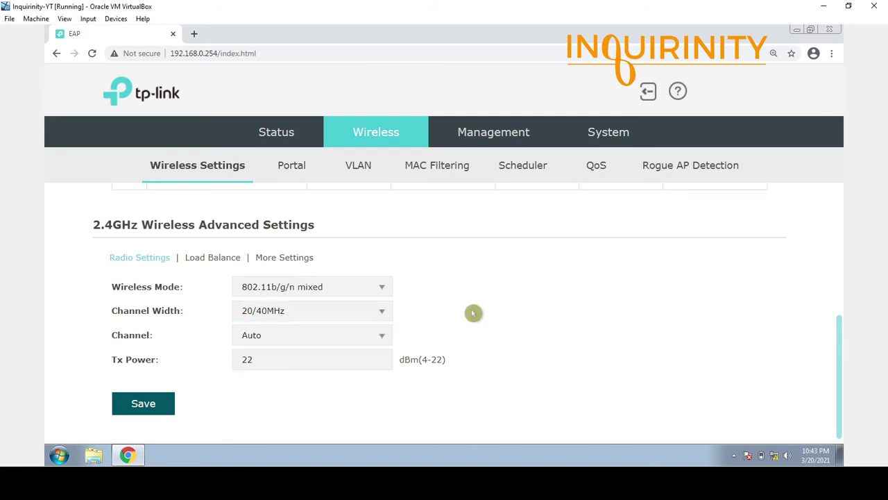
{"action": "left_click", "coordinate": [384, 338]}
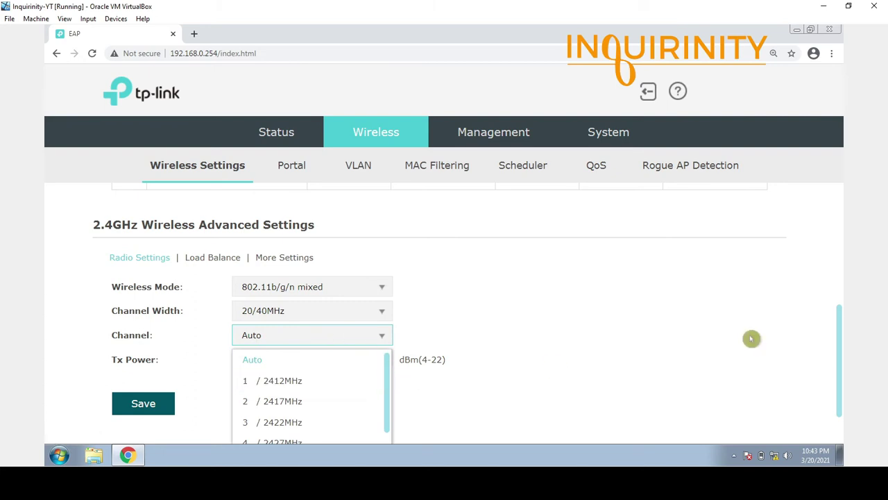
{"action": "left_click_drag", "start_coordinate": [839, 321], "coordinate": [835, 376]}
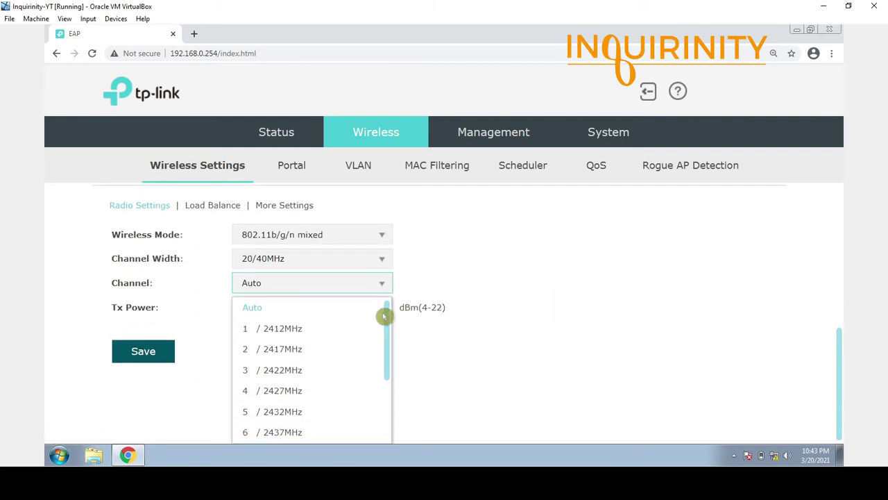
{"action": "left_click_drag", "start_coordinate": [389, 317], "coordinate": [397, 294]}
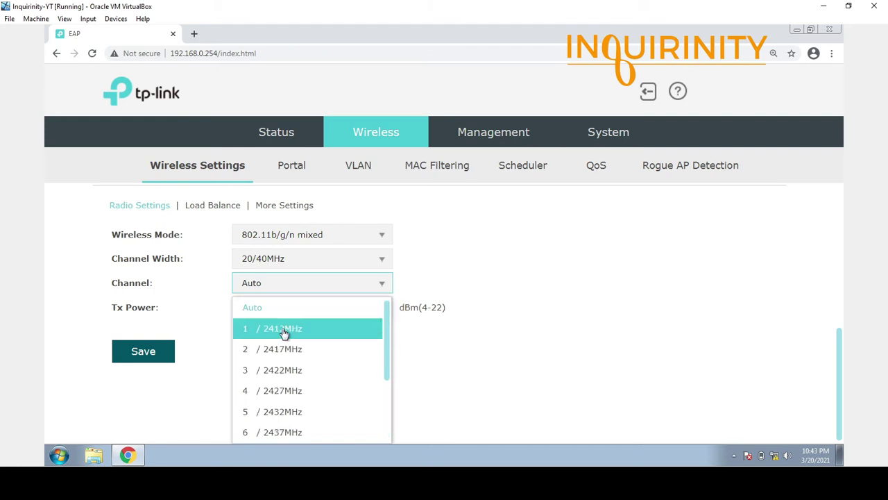
{"action": "scroll", "coordinate": [504, 343], "scroll_direction": "up", "scroll_amount": 1}
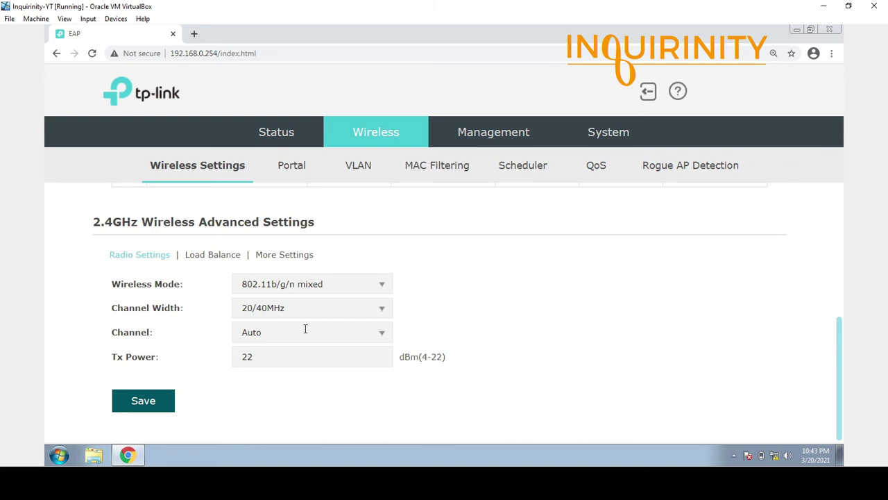
{"action": "left_click", "coordinate": [280, 356]}
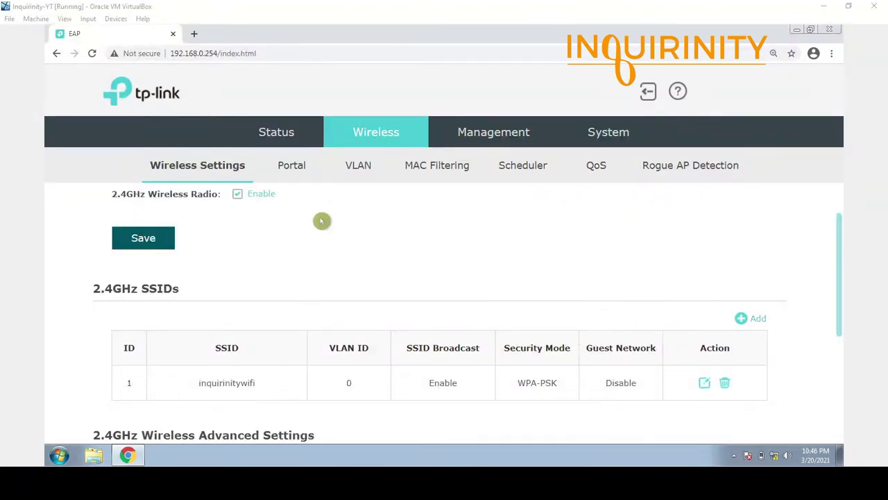
Add a new SSID 'inquirinitywifi2' secured with WPA-PSK and enter its wireless password.
{"action": "left_click", "coordinate": [759, 321]}
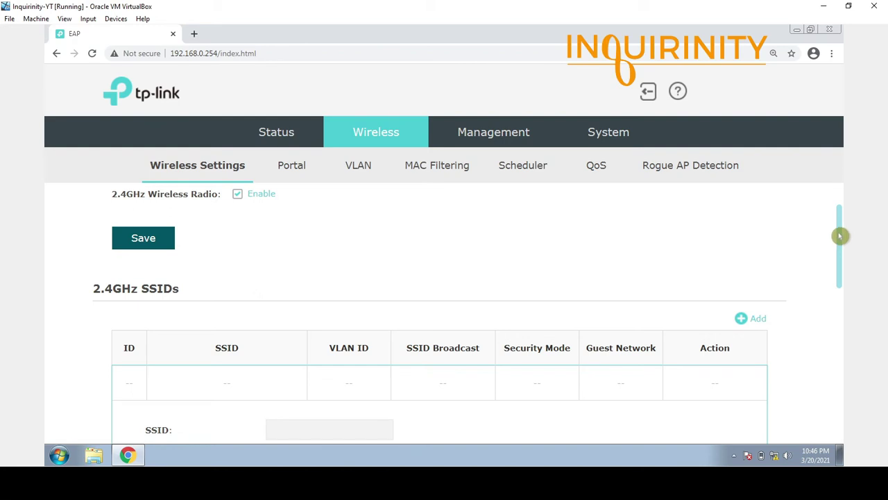
{"action": "left_click_drag", "start_coordinate": [840, 236], "coordinate": [846, 283]}
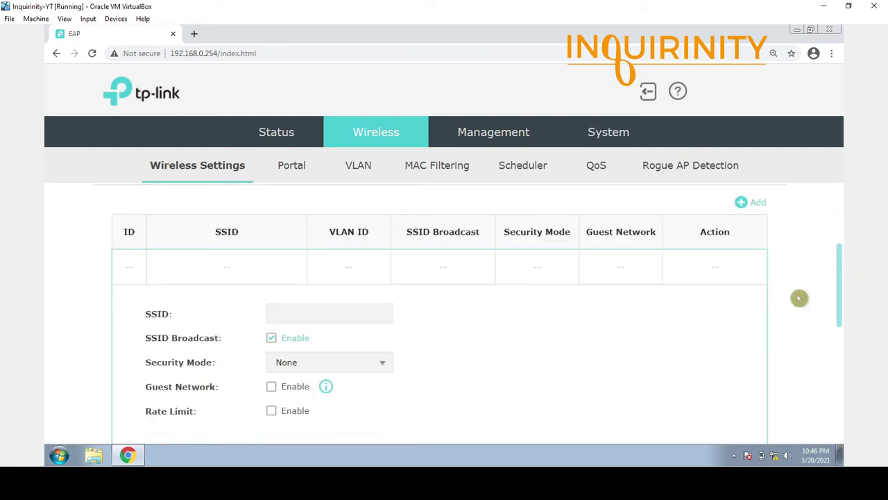
{"action": "left_click", "coordinate": [343, 315]}
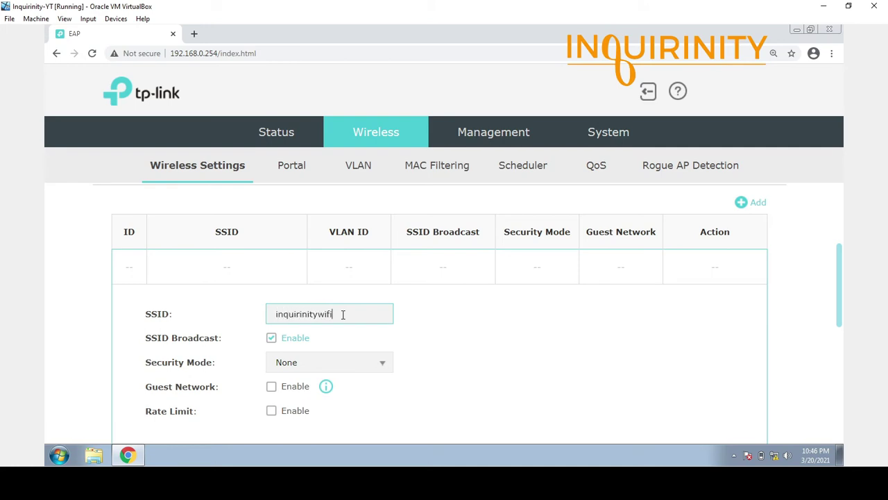
{"action": "key", "text": "ctrl+a"}
{"action": "left_click", "coordinate": [387, 368]}
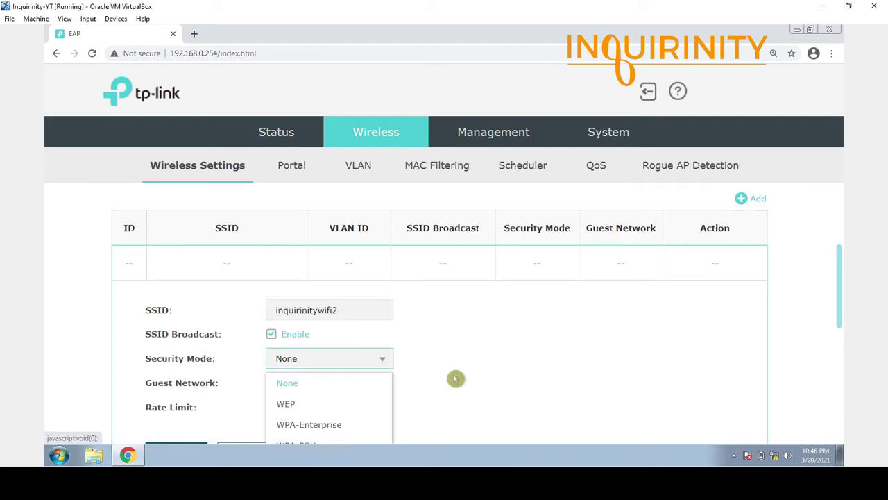
{"action": "scroll", "coordinate": [430, 378], "scroll_direction": "down", "scroll_amount": 2}
{"action": "left_click", "coordinate": [318, 340]}
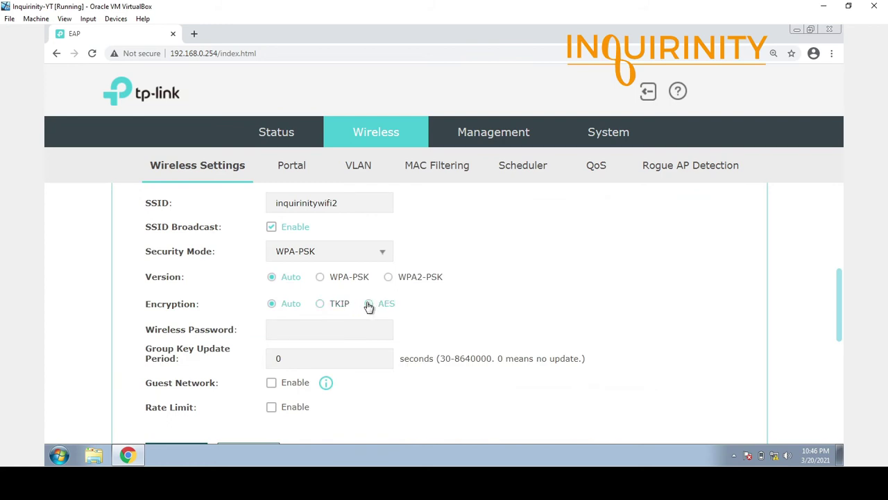
{"action": "left_click", "coordinate": [293, 328]}
{"action": "left_click", "coordinate": [311, 304]}
{"action": "left_click", "coordinate": [313, 324]}
{"action": "type", "text": "12345"}
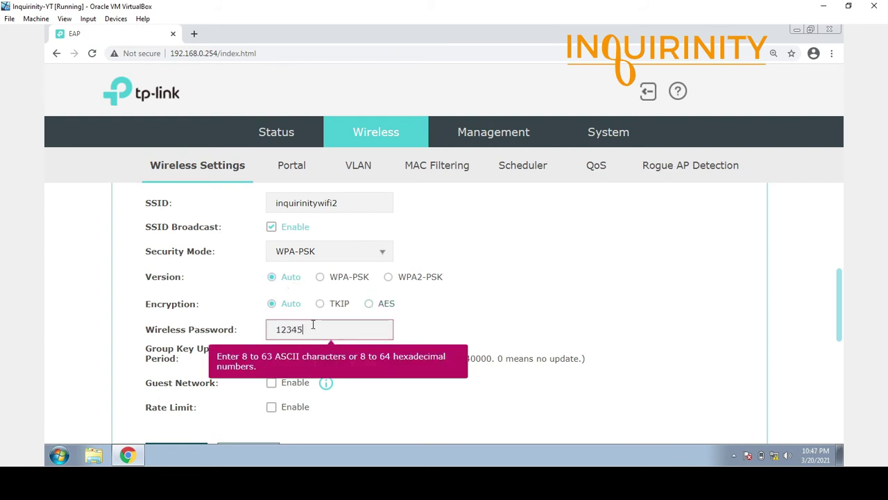
{"action": "type", "text": "678"}
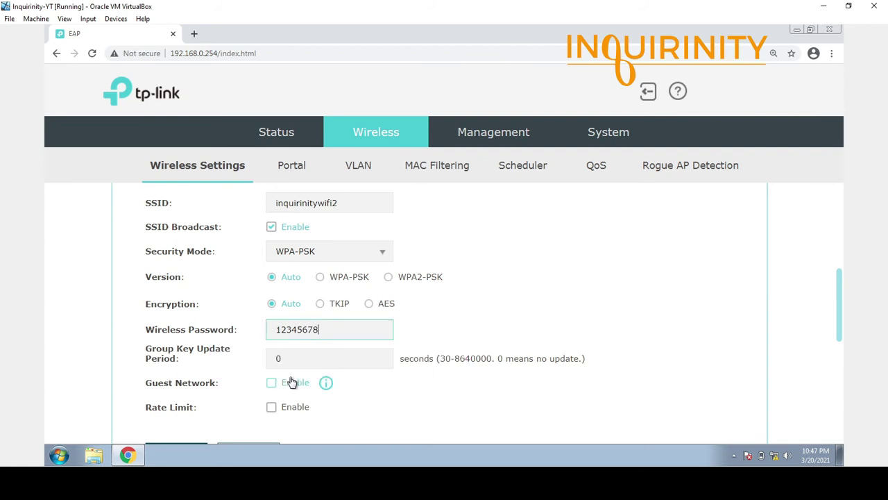
Enable rate limiting with 5 Mbps download and upload limits and save the network.
{"action": "scroll", "coordinate": [281, 372], "scroll_direction": "down", "scroll_amount": 1}
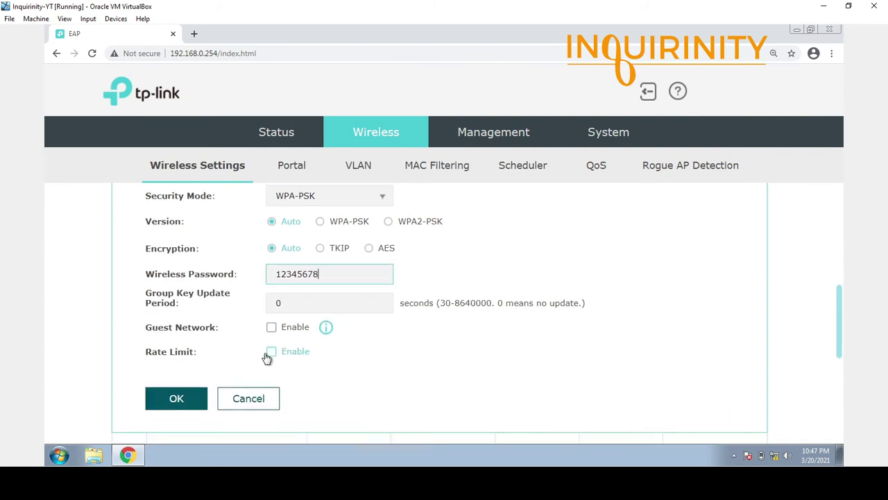
{"action": "left_click", "coordinate": [270, 354]}
{"action": "scroll", "coordinate": [280, 377], "scroll_direction": "down", "scroll_amount": 2}
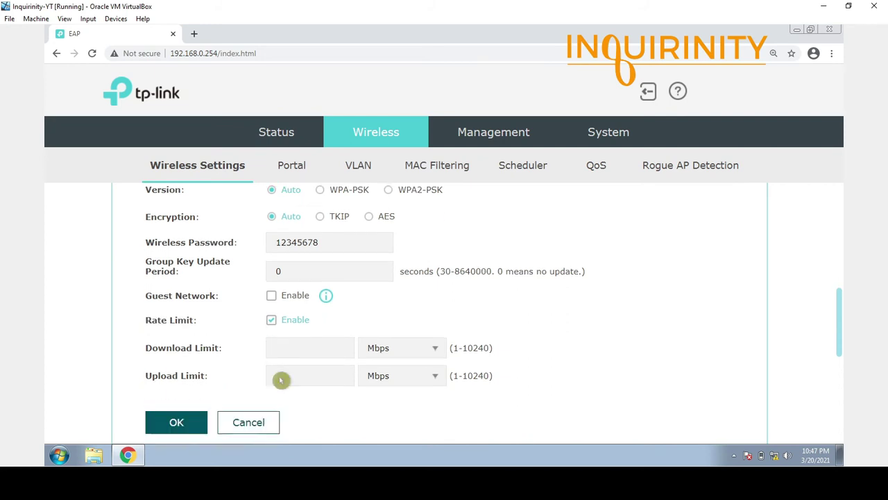
{"action": "left_click", "coordinate": [320, 278]}
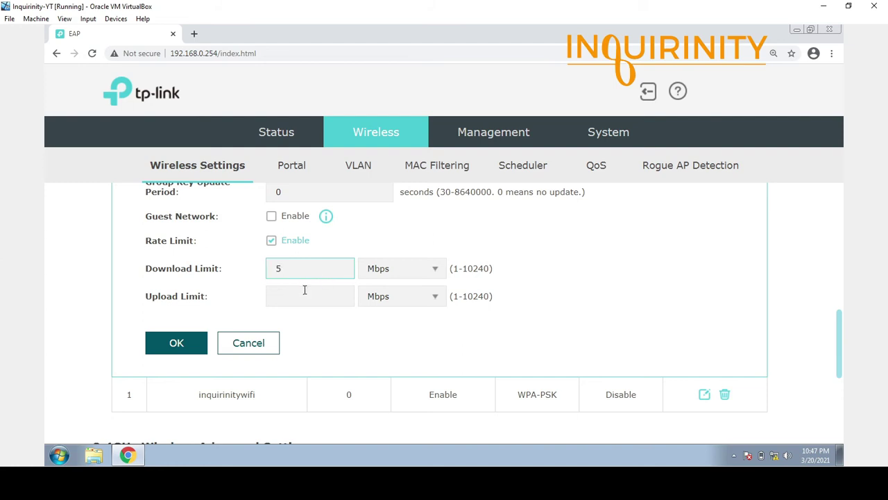
{"action": "left_click", "coordinate": [305, 290]}
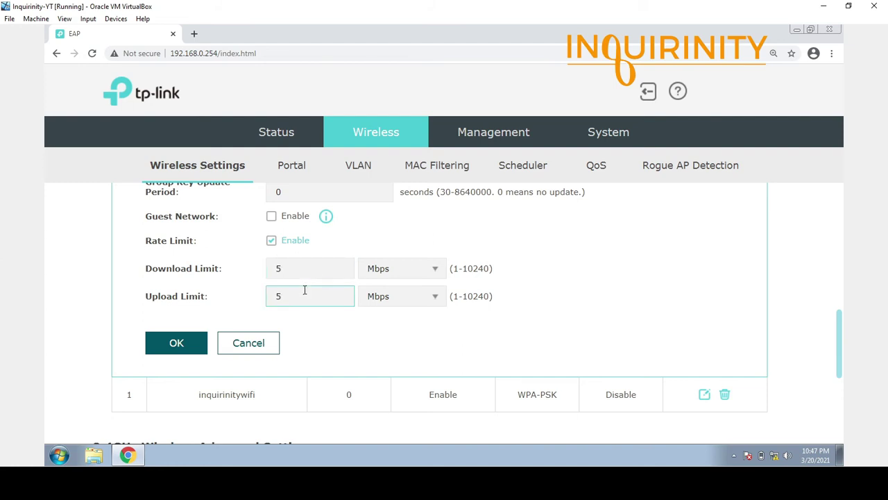
{"action": "scroll", "coordinate": [305, 295], "scroll_direction": "up", "scroll_amount": 3}
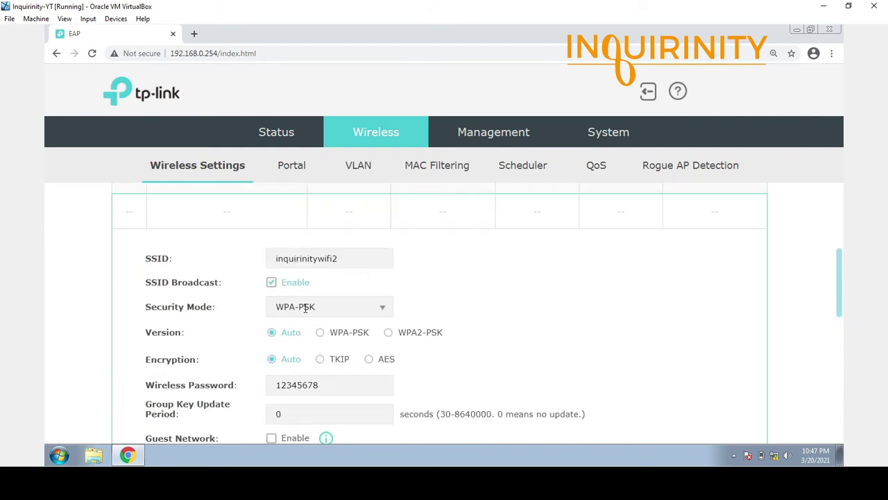
{"action": "scroll", "coordinate": [305, 298], "scroll_direction": "down", "scroll_amount": 3}
{"action": "scroll", "coordinate": [421, 333], "scroll_direction": "up", "scroll_amount": 2}
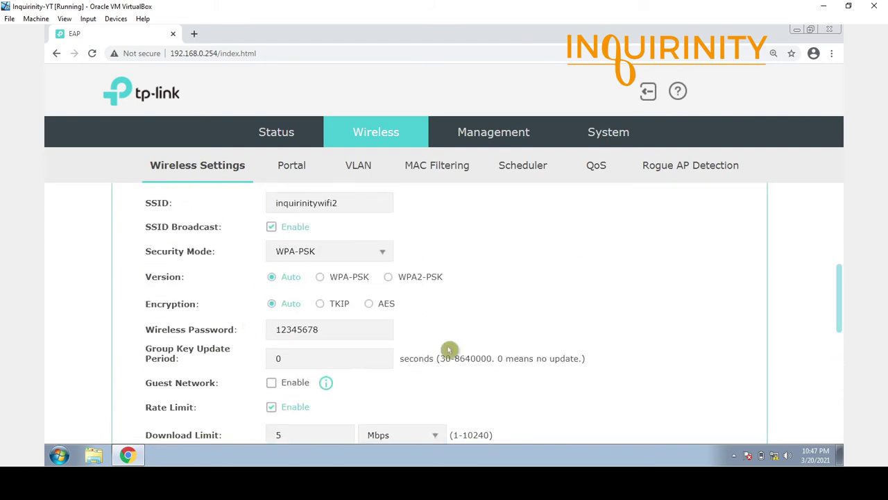
{"action": "scroll", "coordinate": [386, 284], "scroll_direction": "up", "scroll_amount": 2}
{"action": "scroll", "coordinate": [308, 301], "scroll_direction": "down", "scroll_amount": 2}
{"action": "scroll", "coordinate": [307, 303], "scroll_direction": "down", "scroll_amount": 2}
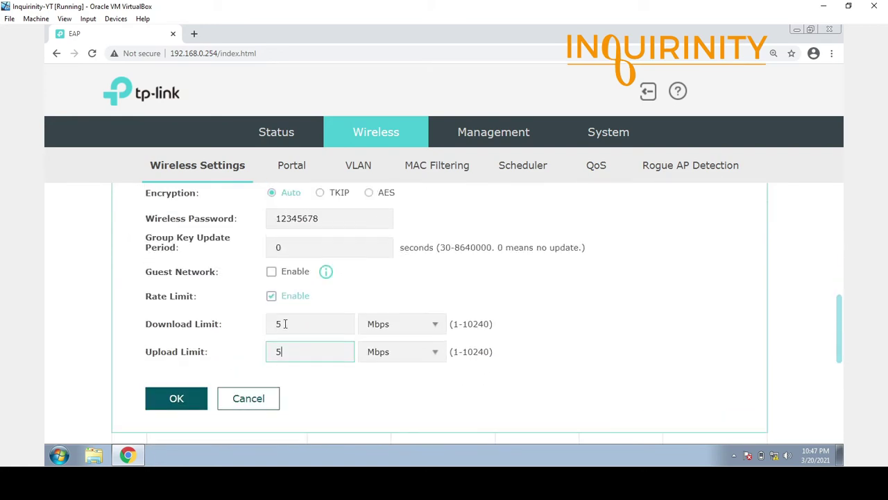
{"action": "left_click", "coordinate": [305, 341]}
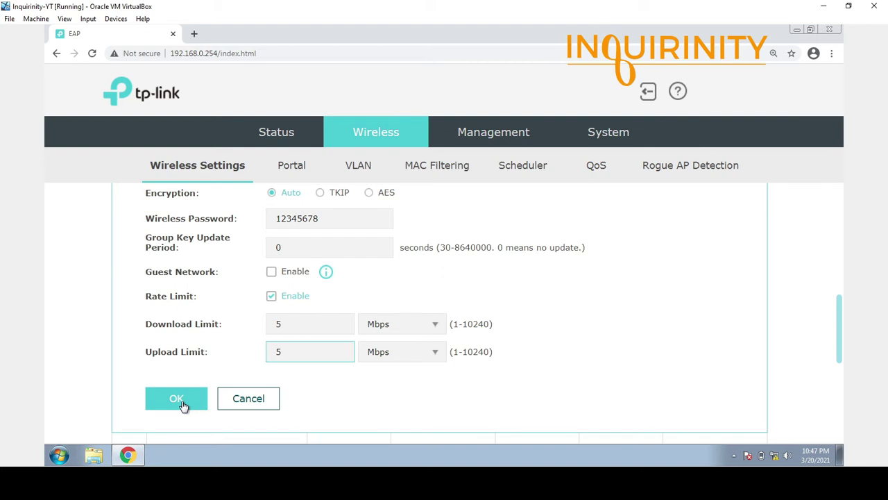
{"action": "left_click", "coordinate": [178, 399]}
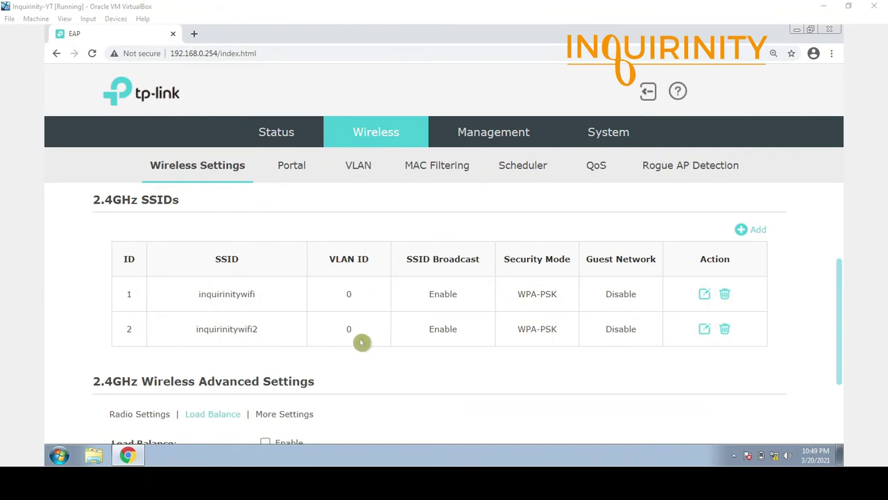
Enable 2.4GHz load balancing and set Maximum Associated Clients to 15.
{"action": "scroll", "coordinate": [216, 314], "scroll_direction": "down", "scroll_amount": 1}
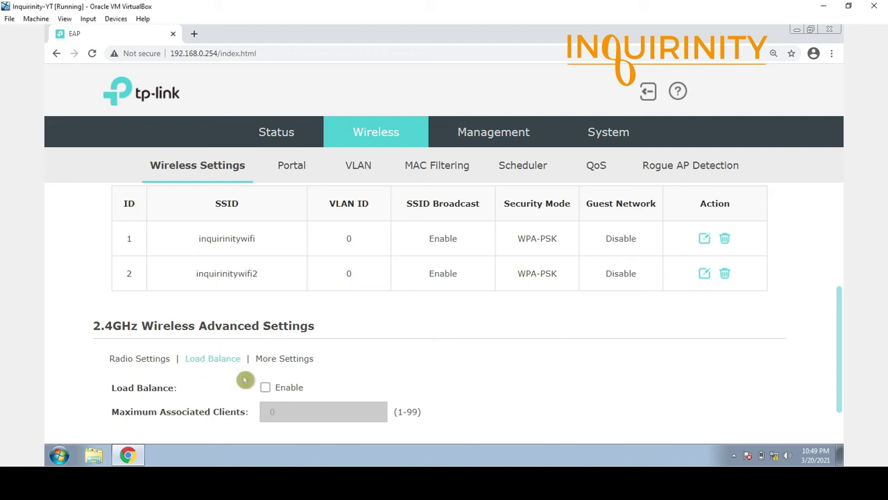
{"action": "left_click", "coordinate": [264, 389]}
{"action": "scroll", "coordinate": [317, 393], "scroll_direction": "down", "scroll_amount": 1}
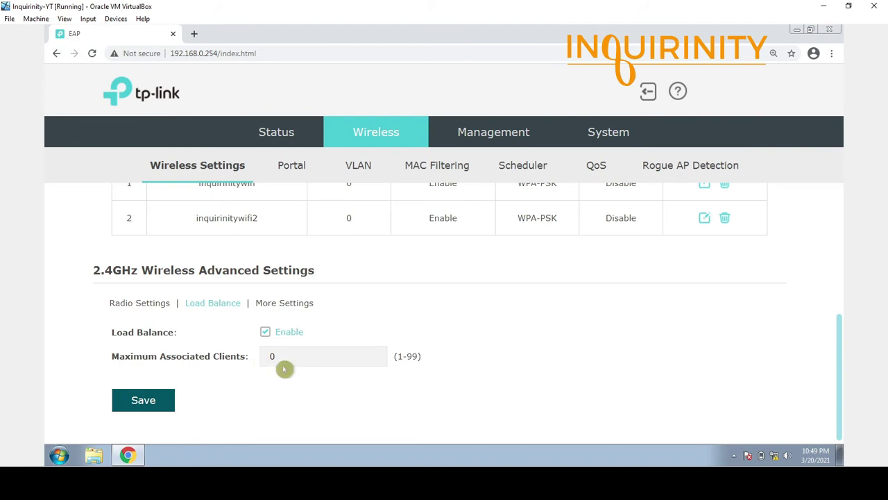
{"action": "left_click", "coordinate": [241, 353]}
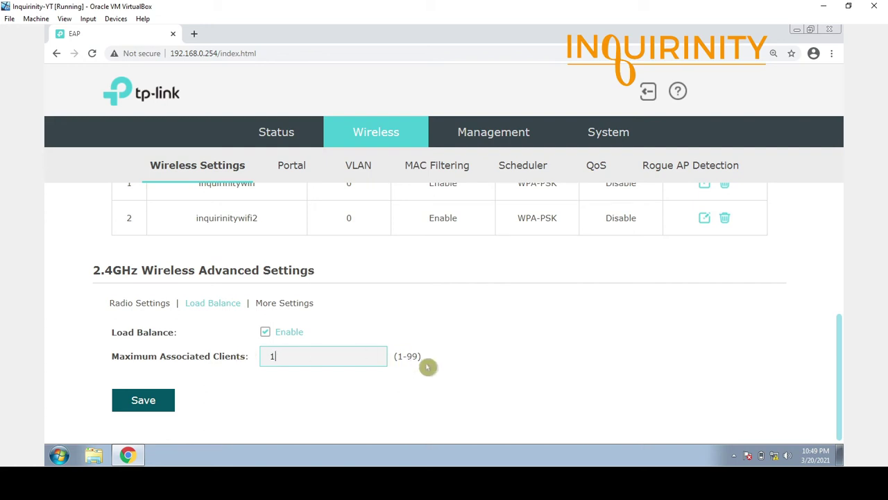
{"action": "type", "text": "15"}
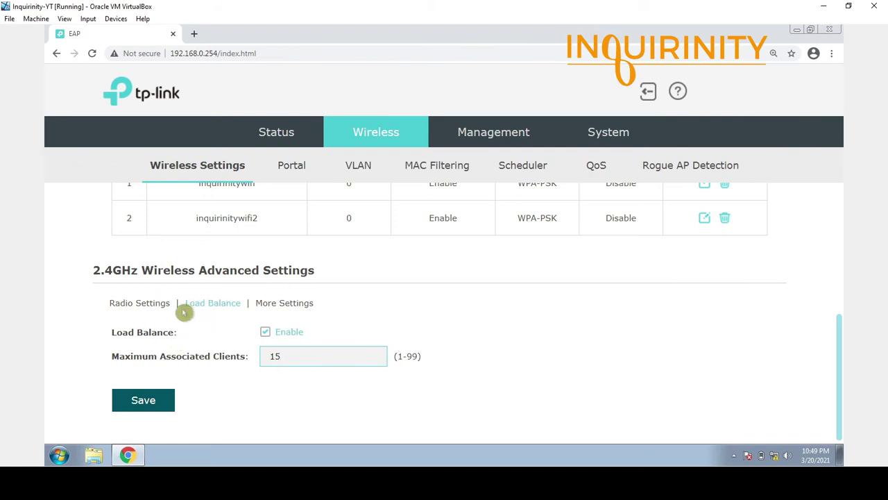
{"action": "left_click_drag", "start_coordinate": [289, 356], "coordinate": [209, 354]}
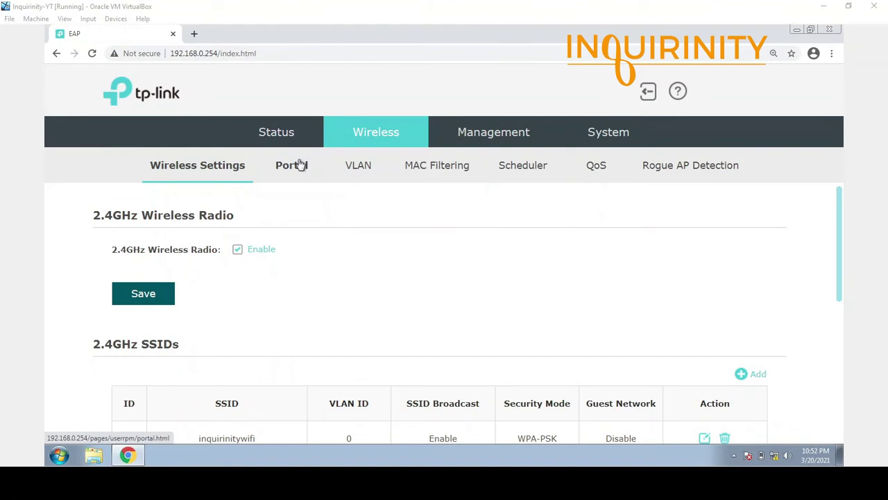
On the Portal page, choose inquirinitywifi as the portal's SSID.
{"action": "left_click", "coordinate": [300, 170]}
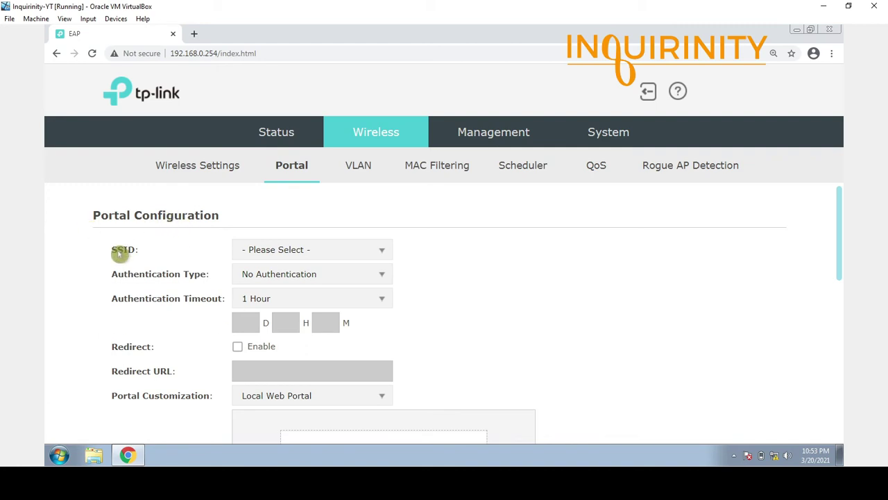
{"action": "left_click", "coordinate": [382, 252]}
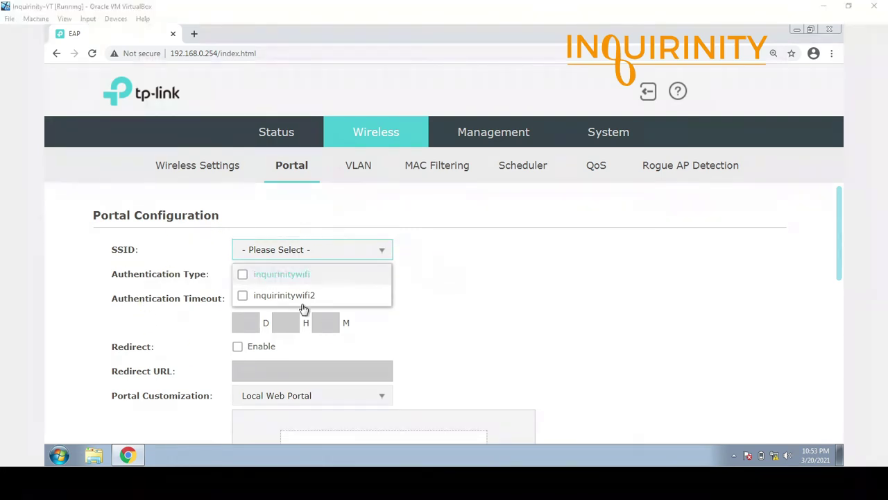
{"action": "left_click", "coordinate": [440, 307]}
{"action": "left_click", "coordinate": [349, 251]}
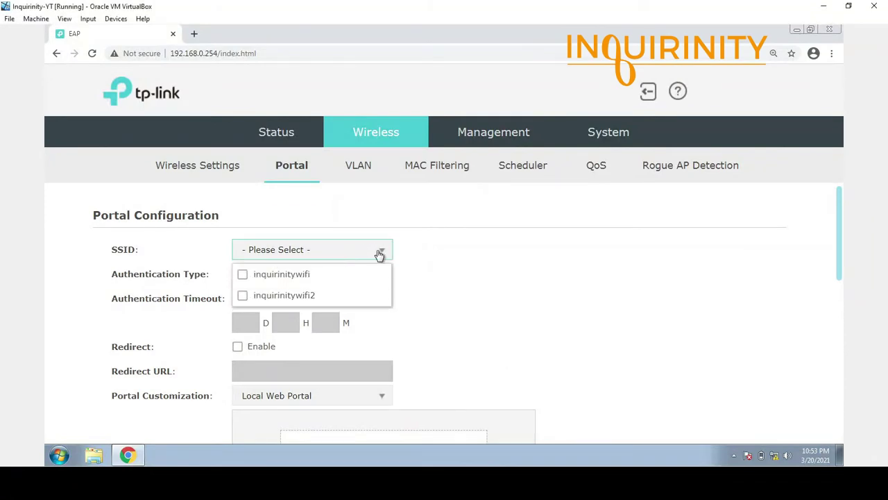
{"action": "left_click", "coordinate": [243, 275]}
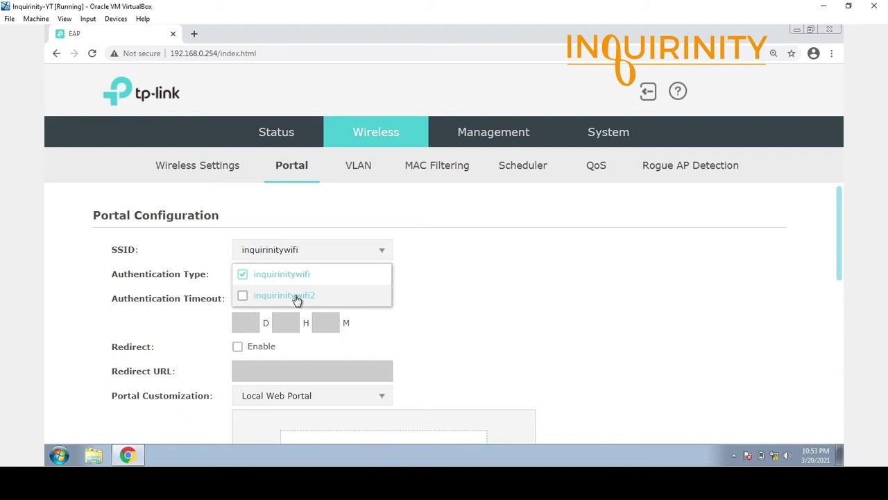
{"action": "left_click", "coordinate": [445, 290]}
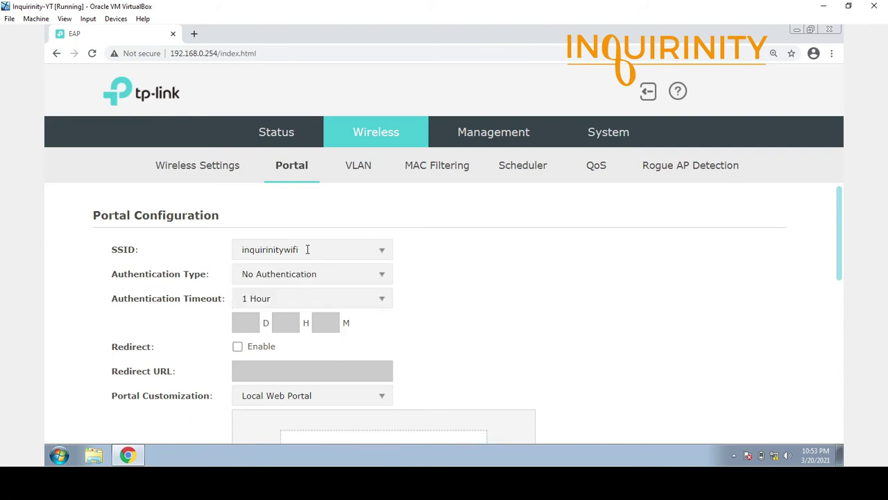
Set the portal Authentication Type to External RADIUS Server.
{"action": "left_click", "coordinate": [381, 276]}
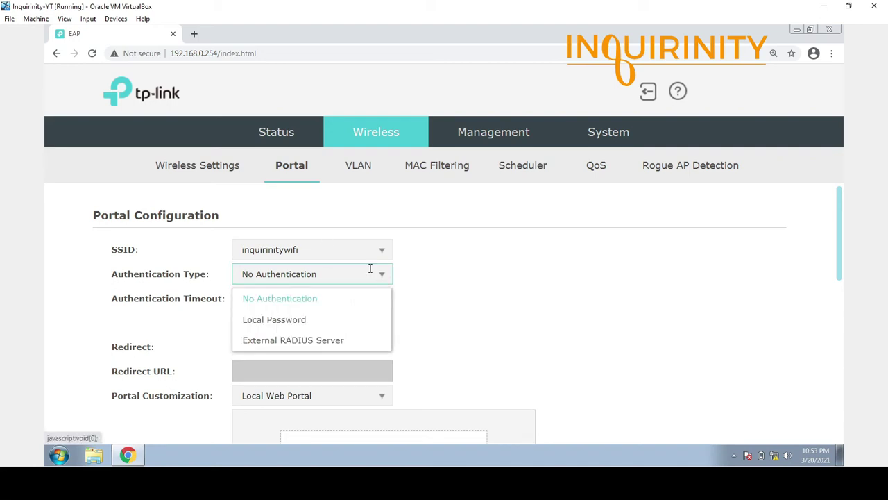
{"action": "left_click", "coordinate": [255, 318]}
{"action": "left_click", "coordinate": [272, 300]}
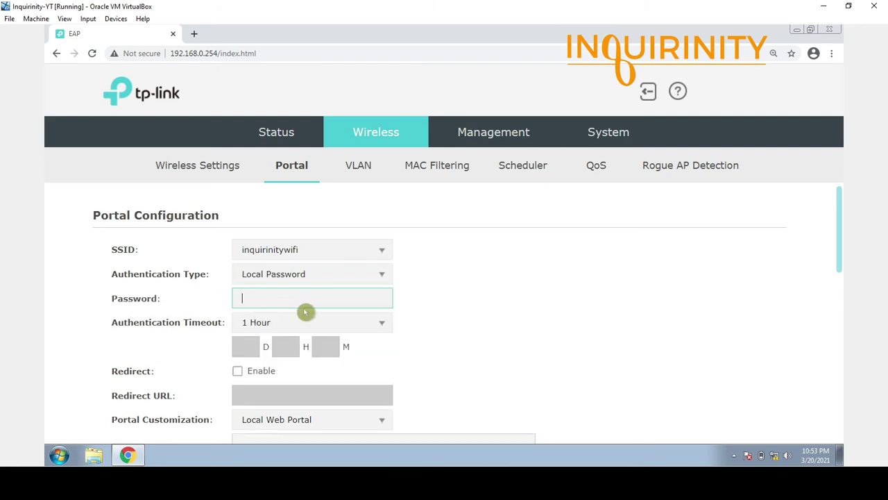
{"action": "left_click", "coordinate": [381, 276]}
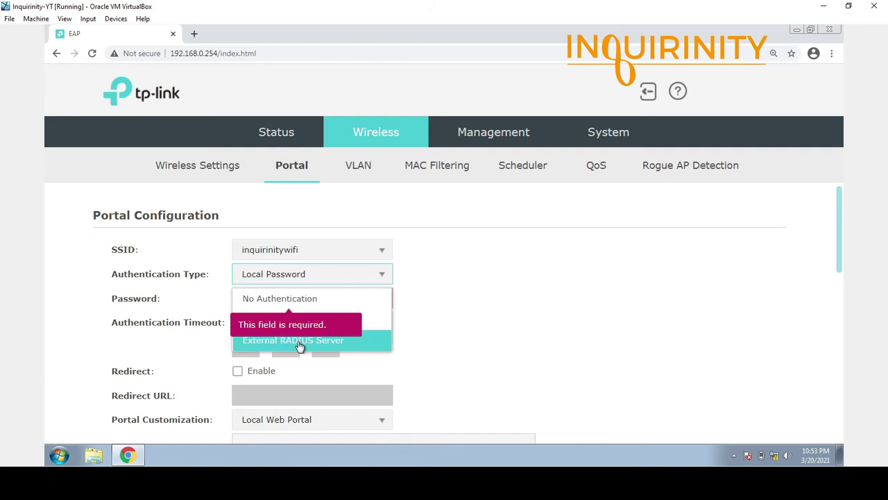
{"action": "left_click", "coordinate": [302, 342]}
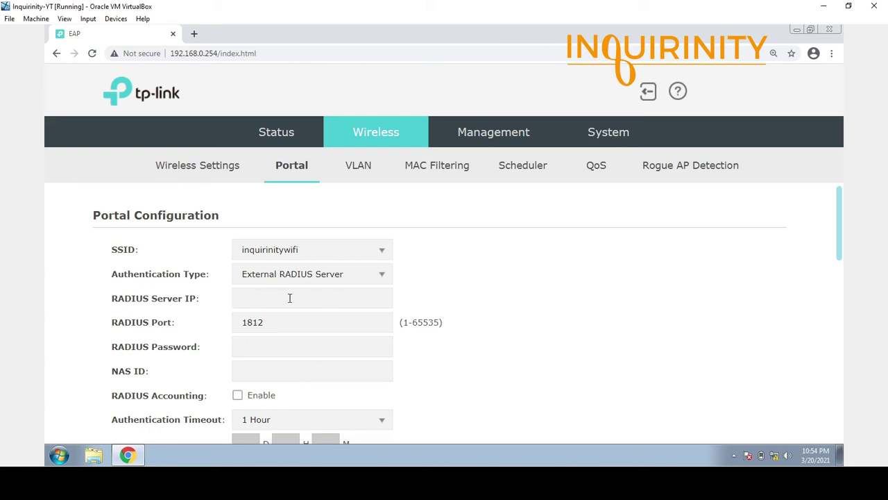
Turn on redirect after portal login and enter the portal title 'Inquirinity Corporation'.
{"action": "left_click_drag", "start_coordinate": [278, 322], "coordinate": [234, 323]}
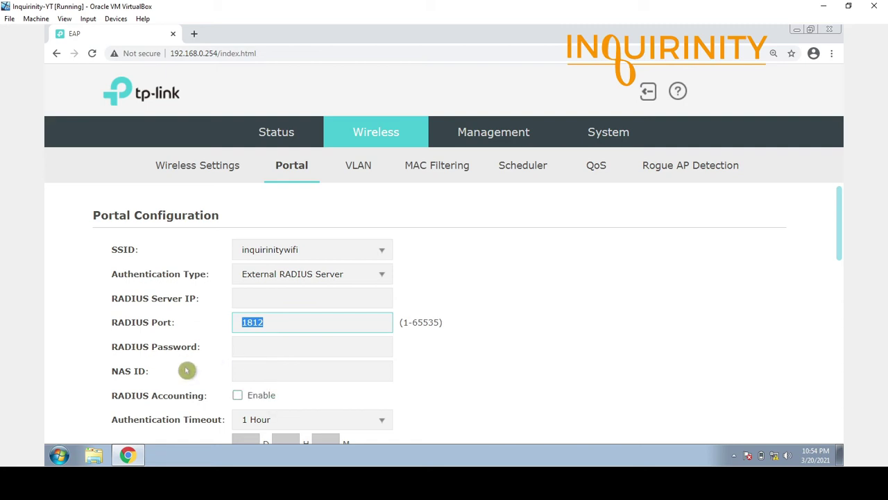
{"action": "scroll", "coordinate": [311, 400], "scroll_direction": "down", "scroll_amount": 3}
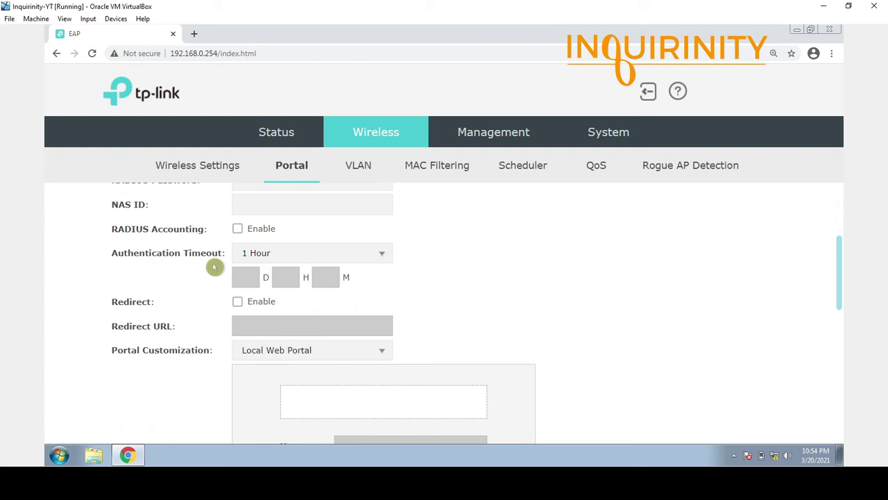
{"action": "scroll", "coordinate": [215, 267], "scroll_direction": "up", "scroll_amount": 1}
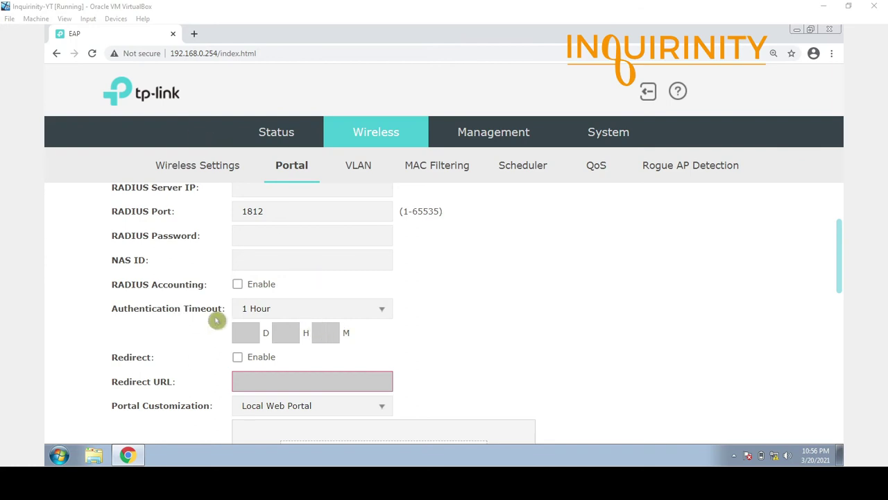
{"action": "left_click", "coordinate": [237, 359]}
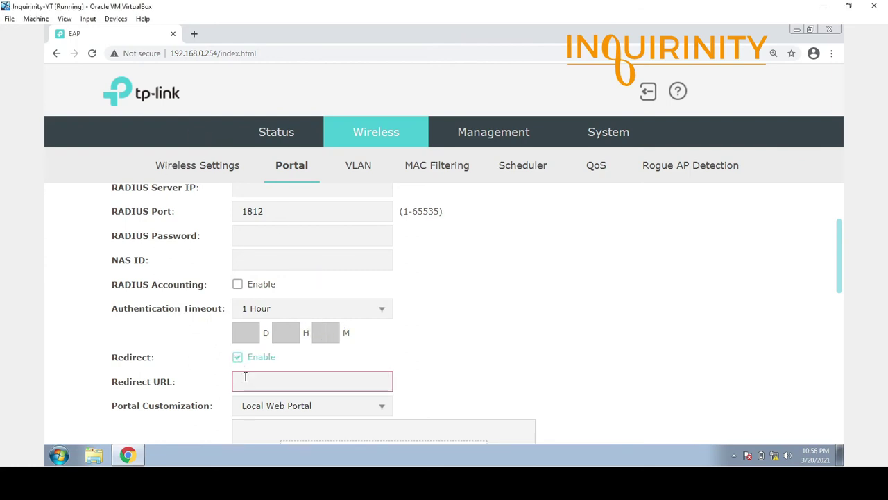
{"action": "left_click", "coordinate": [266, 382]}
{"action": "left_click", "coordinate": [229, 381]}
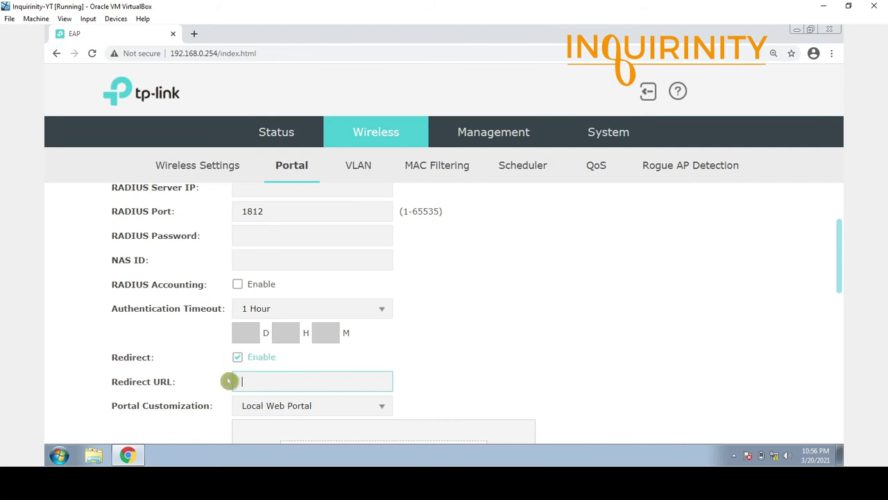
{"action": "left_click", "coordinate": [312, 357]}
{"action": "left_click", "coordinate": [326, 373]}
{"action": "scroll", "coordinate": [326, 372], "scroll_direction": "down", "scroll_amount": 2}
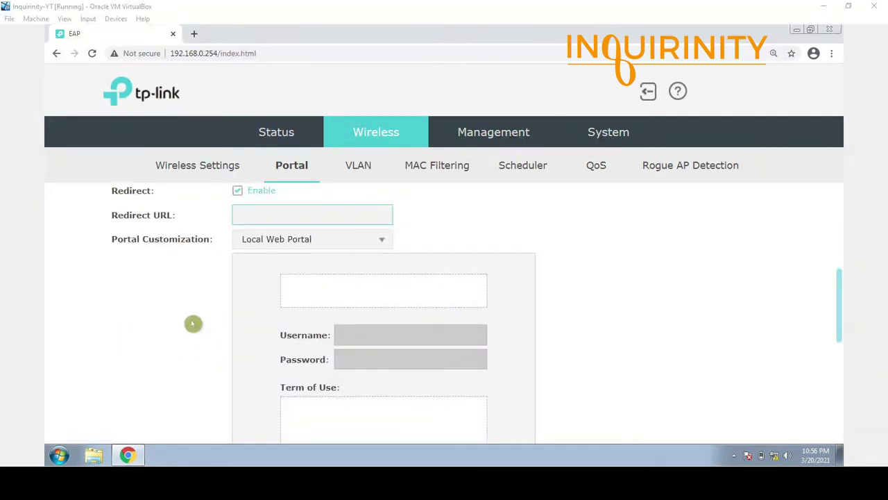
{"action": "left_click", "coordinate": [378, 285]}
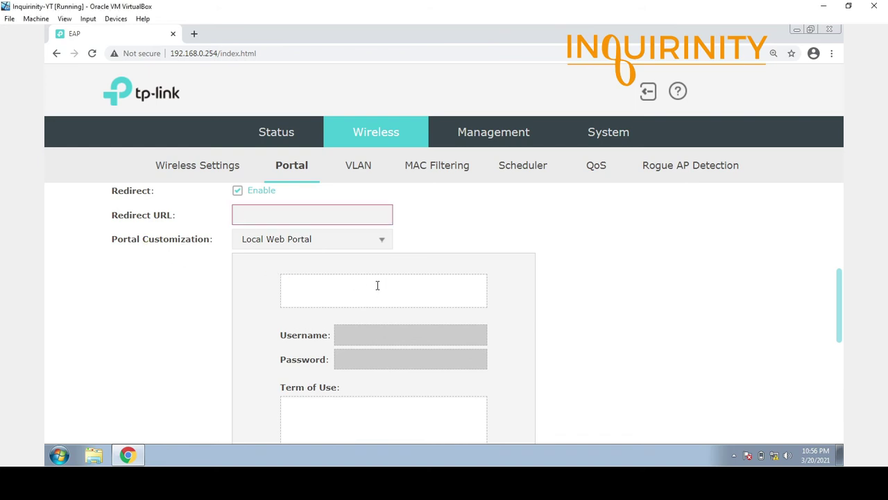
{"action": "type", "text": "Inquirinity Corporation"}
Switch Portal Customization to External Web Portal, save, and go to the VLAN settings.
{"action": "left_click", "coordinate": [381, 240]}
{"action": "left_click", "coordinate": [280, 286]}
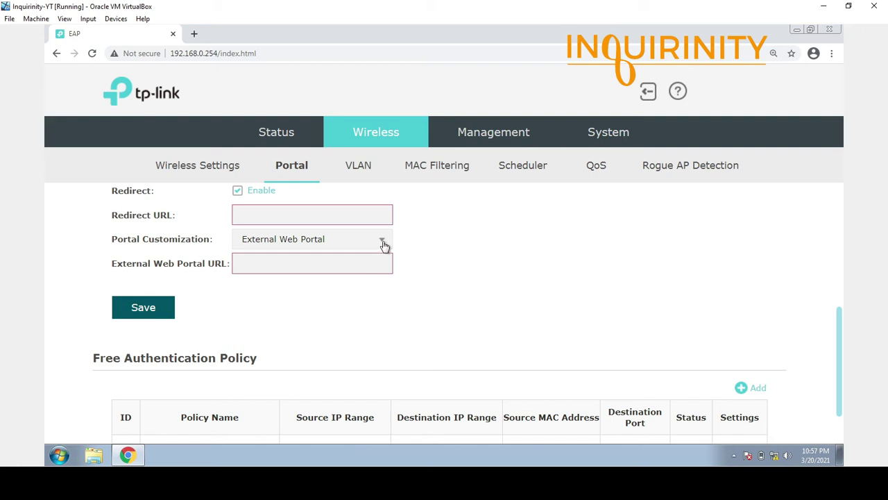
{"action": "left_click", "coordinate": [310, 254]}
{"action": "left_click", "coordinate": [276, 267]}
{"action": "left_click", "coordinate": [136, 306]}
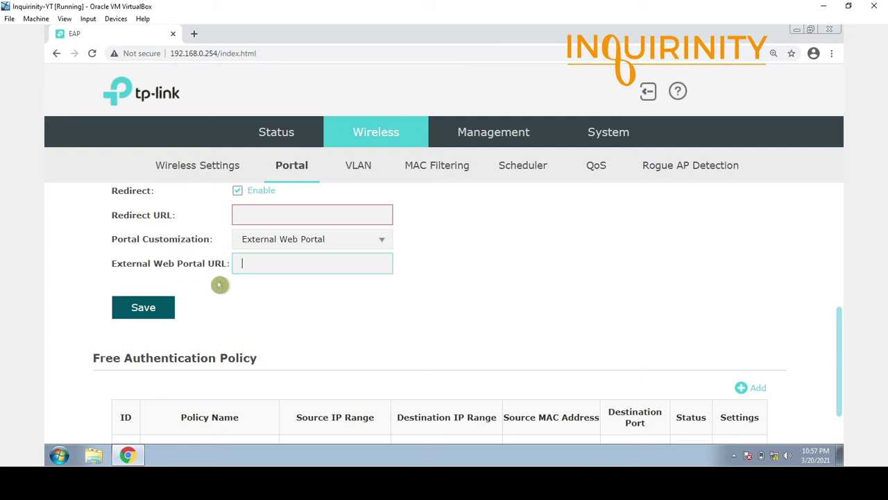
{"action": "scroll", "coordinate": [346, 405], "scroll_direction": "up", "scroll_amount": 3}
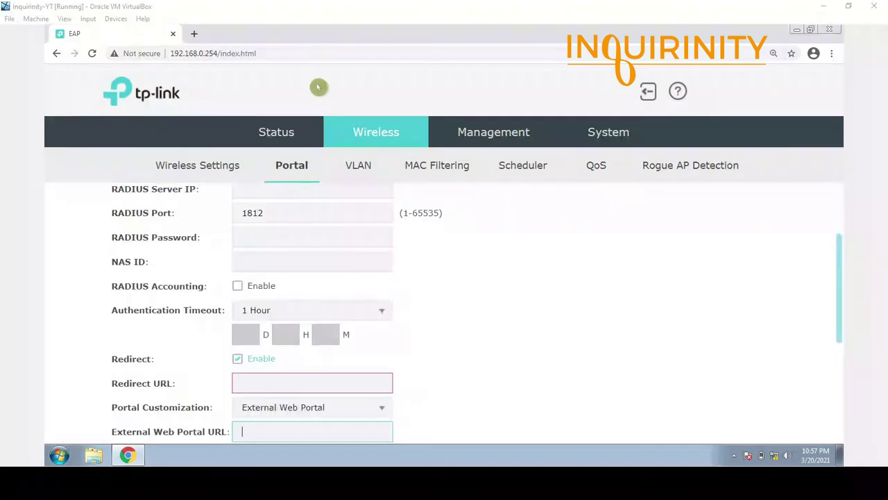
{"action": "left_click", "coordinate": [359, 170]}
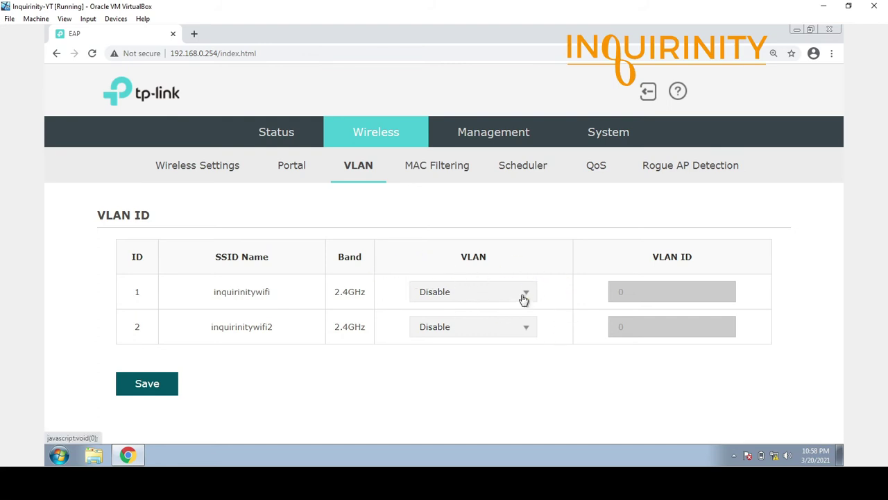
Demo-enable VLAN on both SSIDs with IDs 10 and 2, then leave for MAC Filtering unsaved.
{"action": "left_click", "coordinate": [527, 296]}
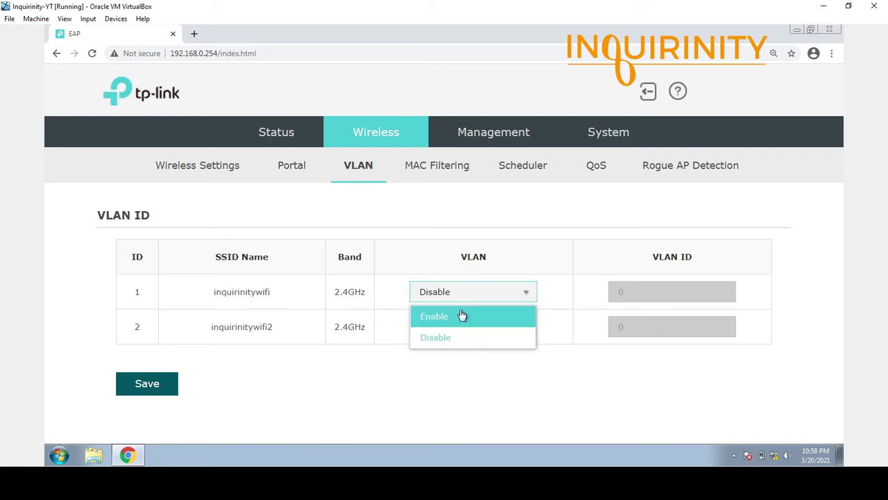
{"action": "left_click", "coordinate": [461, 316]}
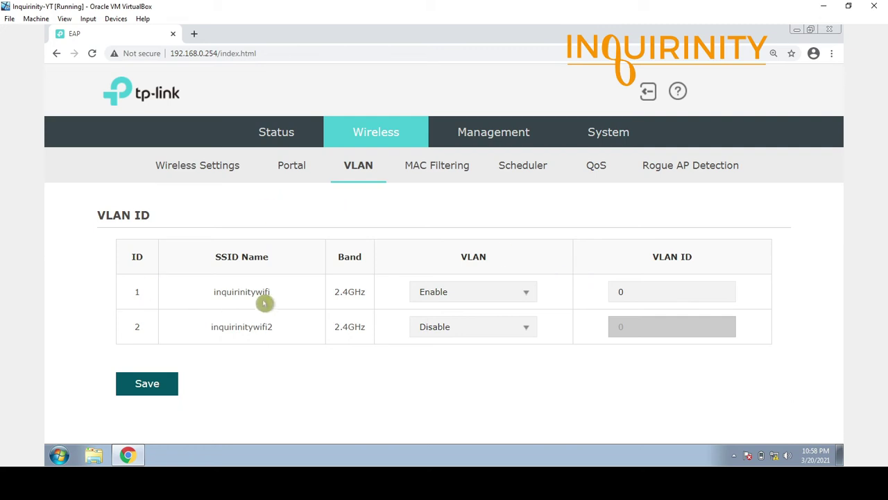
{"action": "left_click_drag", "start_coordinate": [630, 296], "coordinate": [601, 296]}
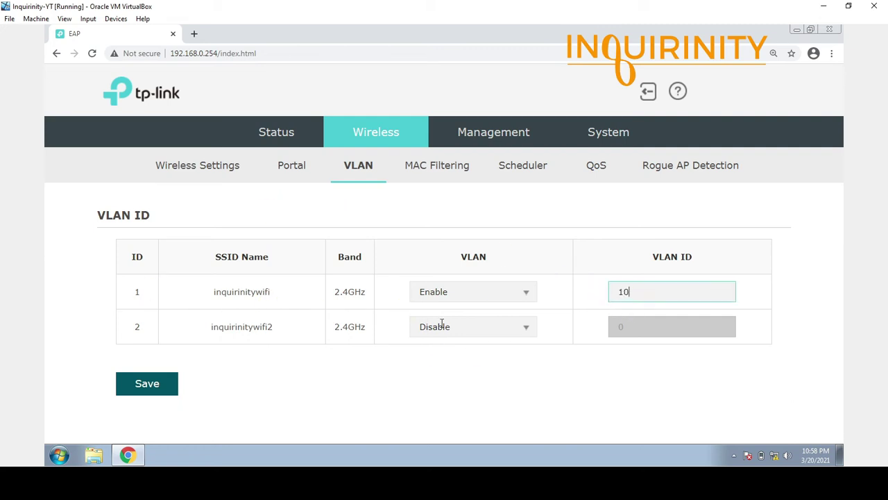
{"action": "left_click", "coordinate": [495, 326]}
{"action": "left_click", "coordinate": [458, 358]}
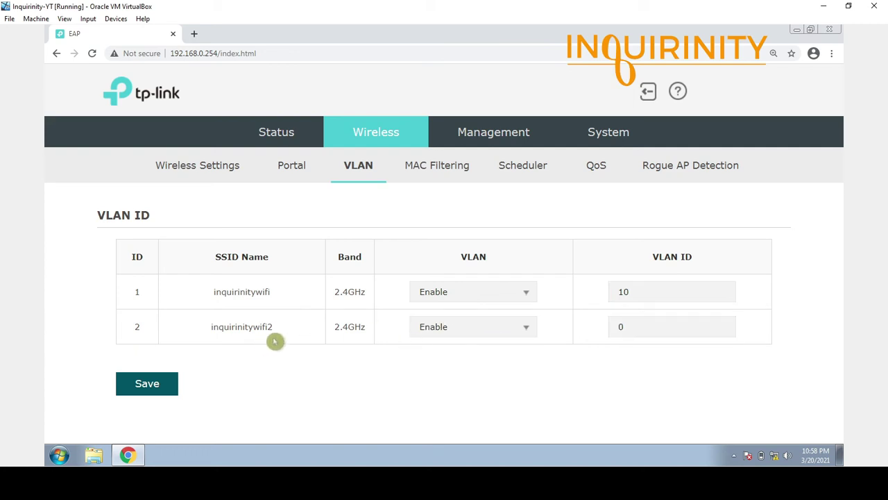
{"action": "left_click_drag", "start_coordinate": [639, 327], "coordinate": [590, 319]}
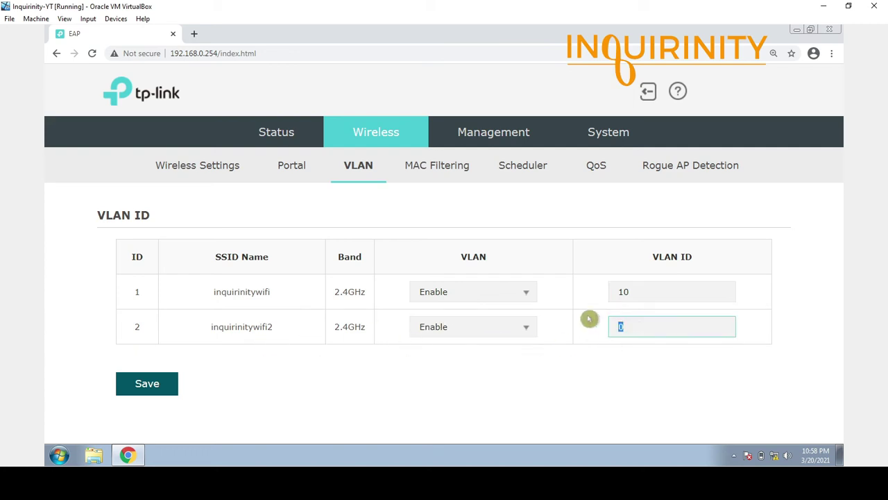
{"action": "type", "text": "2"}
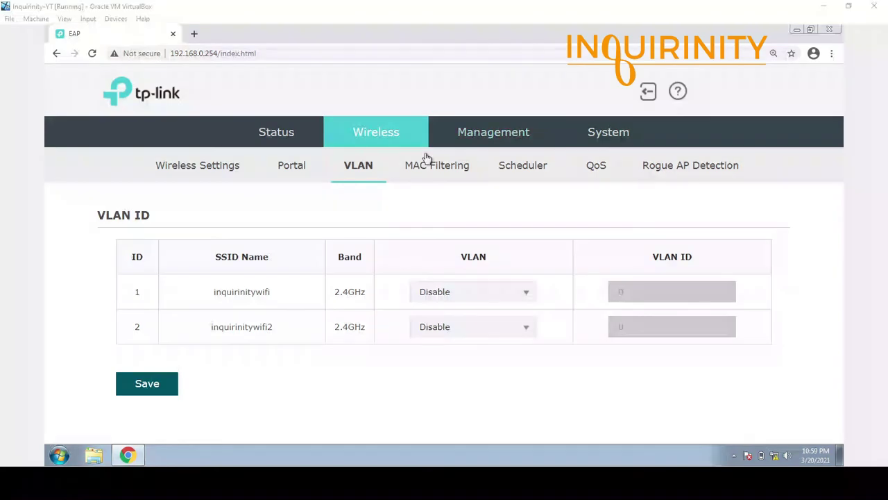
{"action": "left_click", "coordinate": [444, 168]}
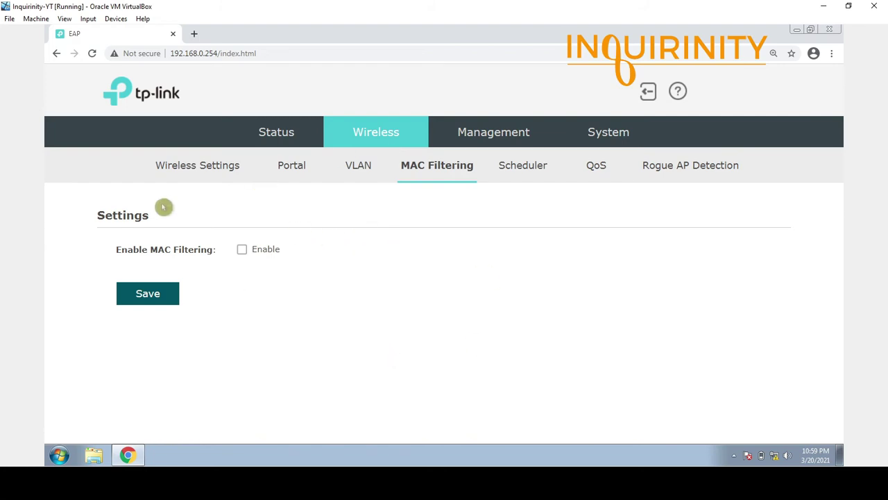
Enable MAC filtering and bring up the Station MAC Group tables with Create Groups.
{"action": "left_click", "coordinate": [241, 250]}
{"action": "scroll", "coordinate": [277, 343], "scroll_direction": "down", "scroll_amount": 3}
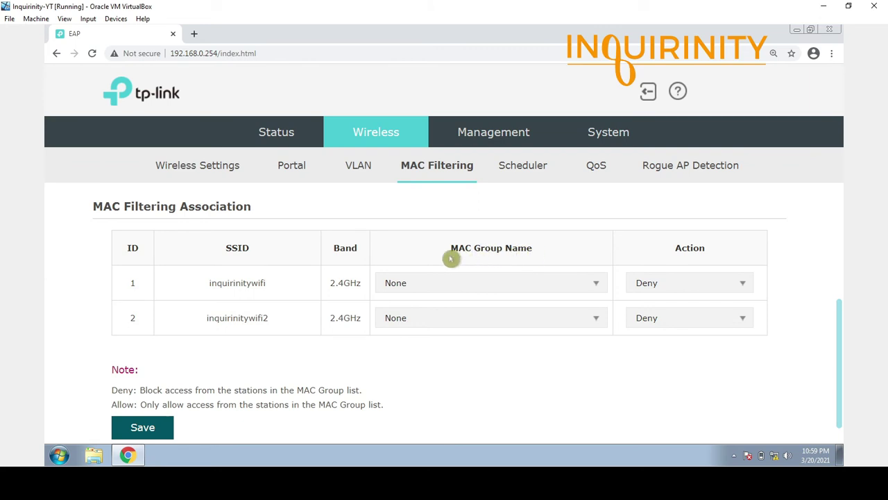
{"action": "scroll", "coordinate": [277, 305], "scroll_direction": "up", "scroll_amount": 4}
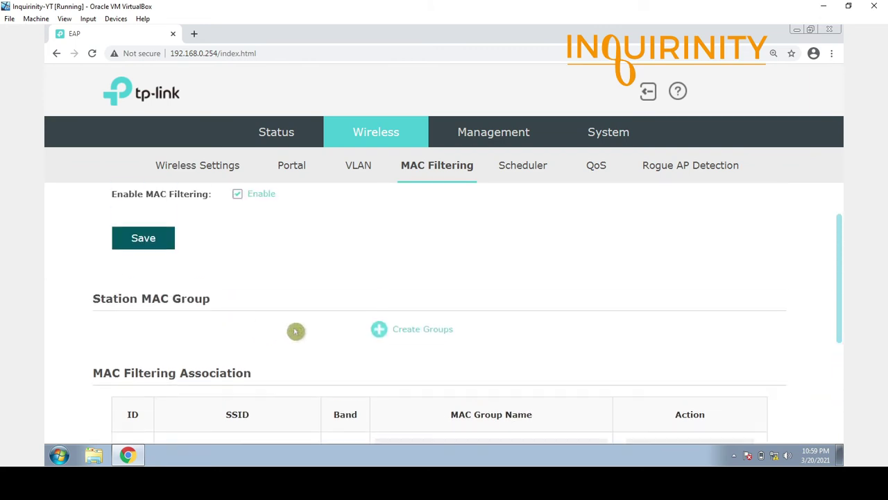
{"action": "scroll", "coordinate": [333, 375], "scroll_direction": "down", "scroll_amount": 1}
{"action": "left_click", "coordinate": [414, 329]}
{"action": "scroll", "coordinate": [234, 373], "scroll_direction": "down", "scroll_amount": 1}
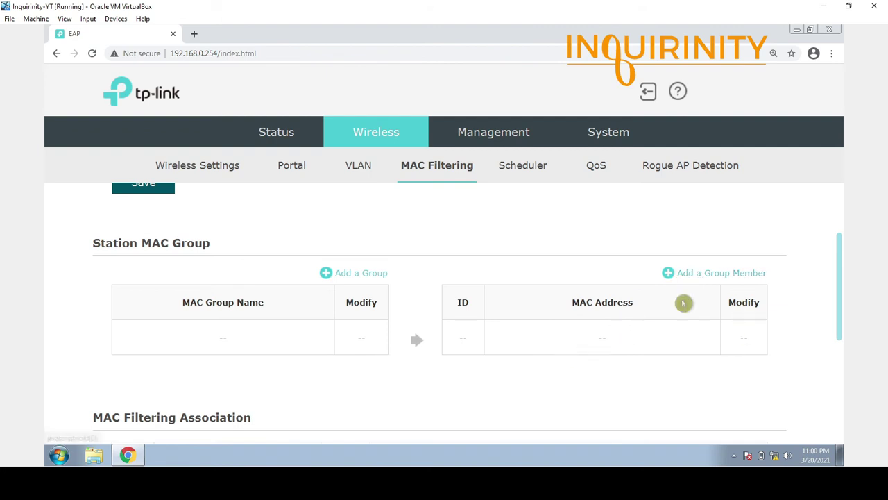
Create a new Station MAC Group named INQ-DENY.
{"action": "left_click", "coordinate": [696, 276]}
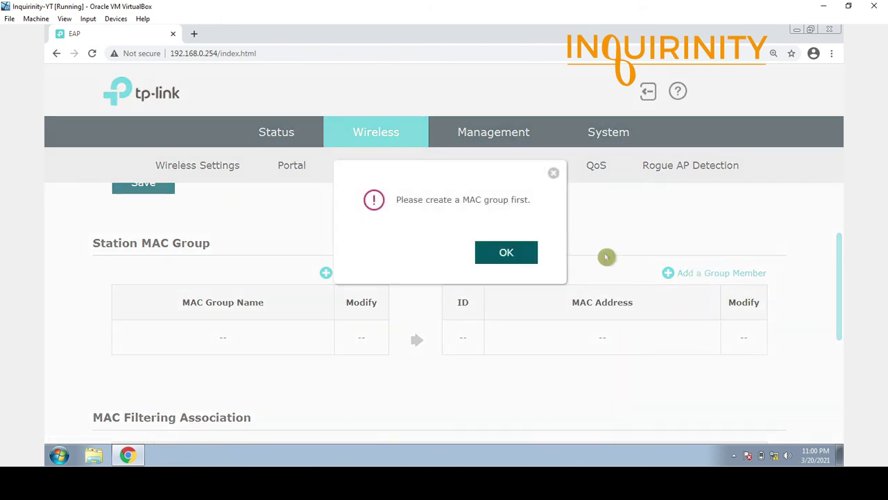
{"action": "left_click", "coordinate": [521, 257]}
{"action": "left_click", "coordinate": [357, 277]}
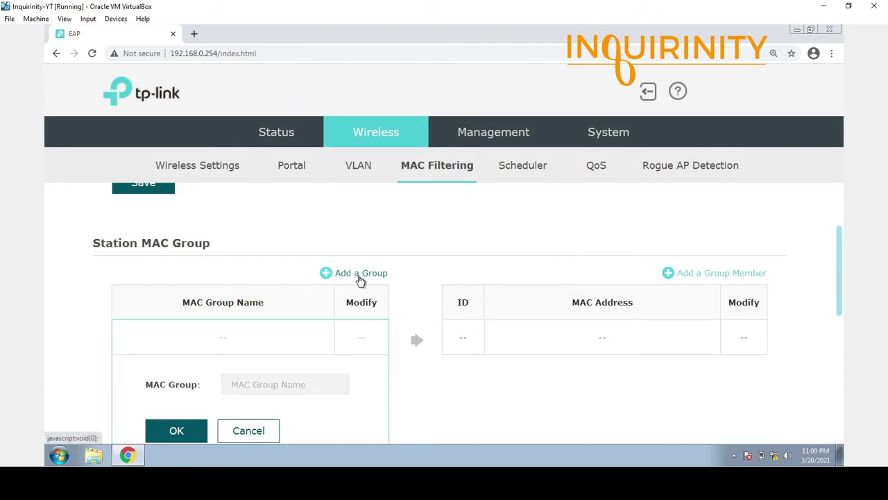
{"action": "scroll", "coordinate": [265, 379], "scroll_direction": "down", "scroll_amount": 2}
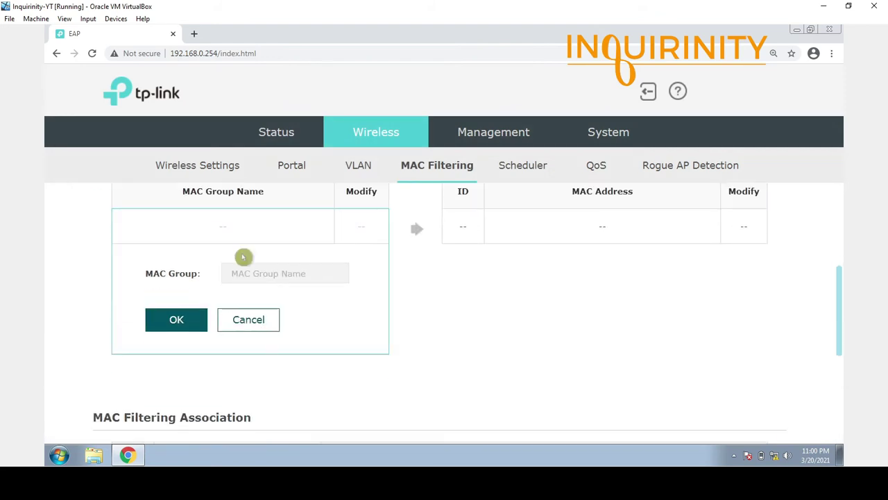
{"action": "left_click", "coordinate": [234, 274]}
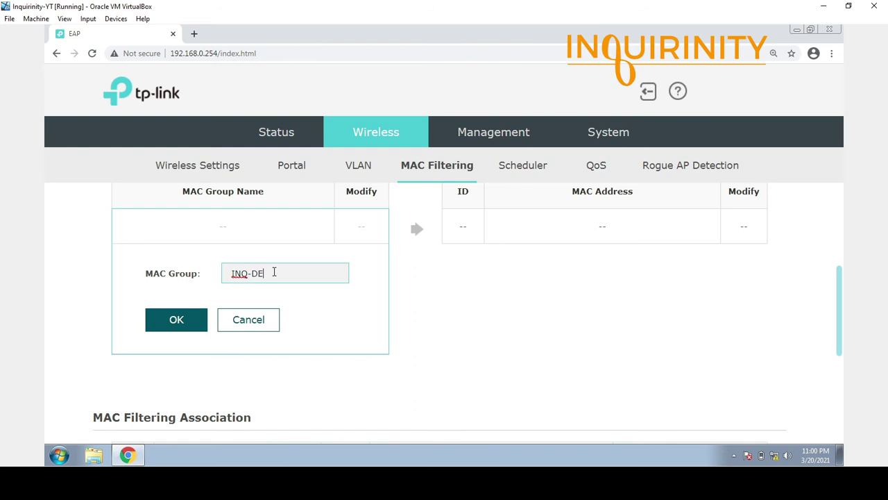
{"action": "left_click", "coordinate": [184, 324]}
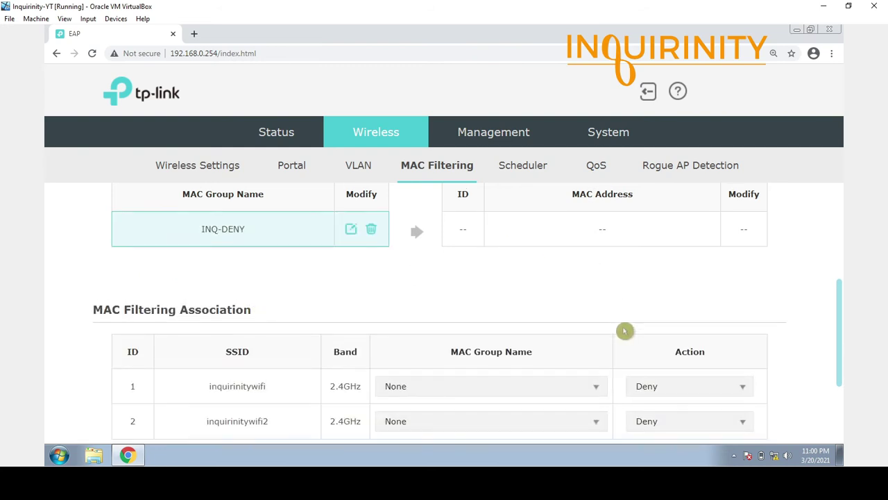
{"action": "scroll", "coordinate": [618, 327], "scroll_direction": "up", "scroll_amount": 2}
Add member AA-BB-CC-DD-EE-FF to INQ-DENY, then open and cancel its edit form.
{"action": "left_click", "coordinate": [736, 279]}
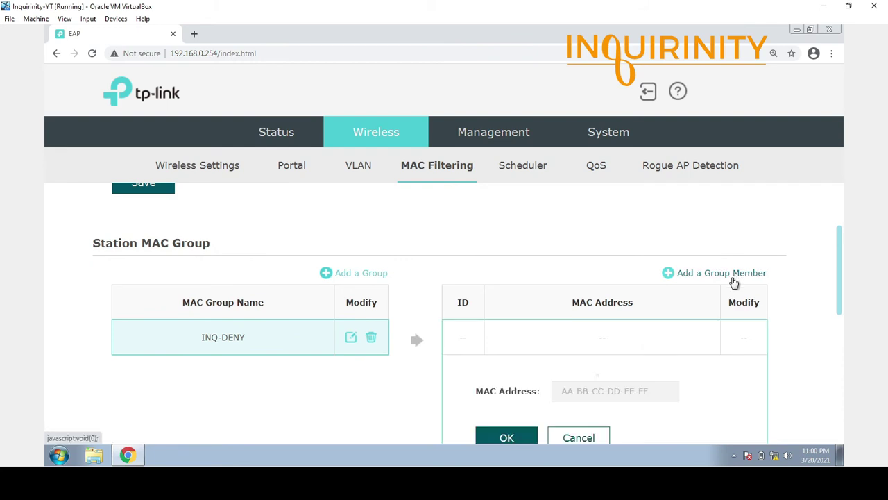
{"action": "scroll", "coordinate": [597, 333], "scroll_direction": "down", "scroll_amount": 3}
{"action": "left_click", "coordinate": [594, 230]}
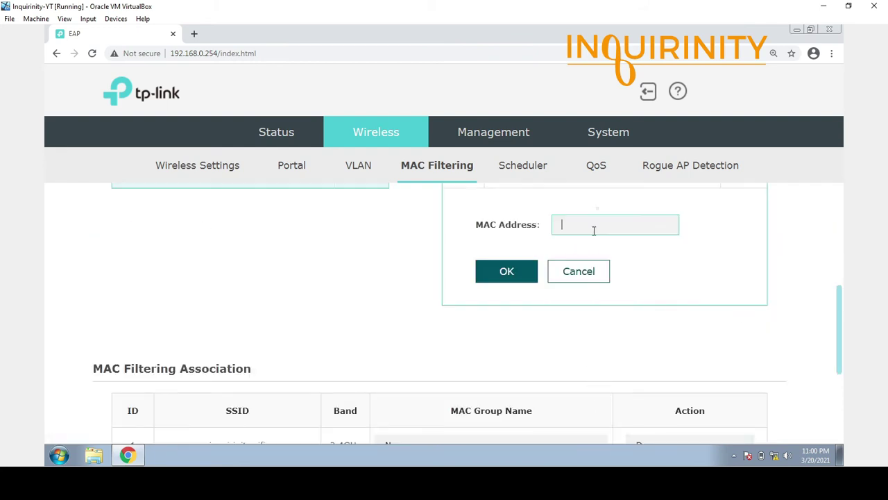
{"action": "type", "text": "AA-BB-CC-DD-EE-FF"}
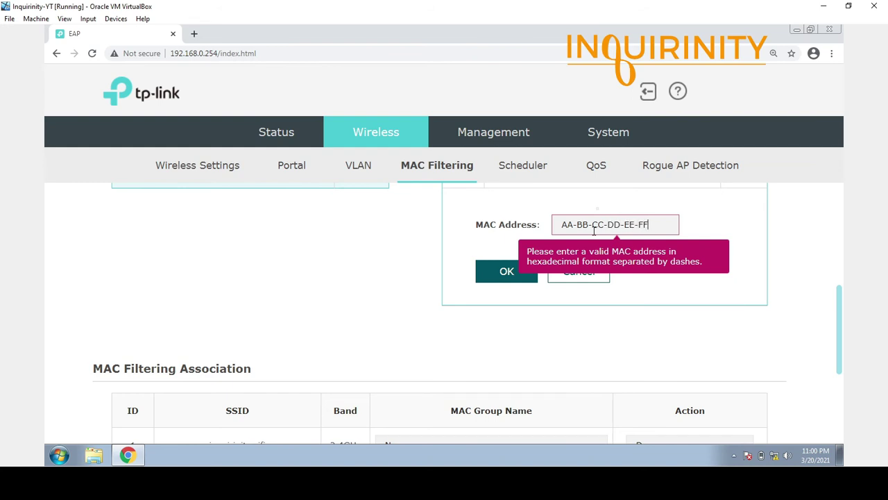
{"action": "scroll", "coordinate": [625, 285], "scroll_direction": "up", "scroll_amount": 2}
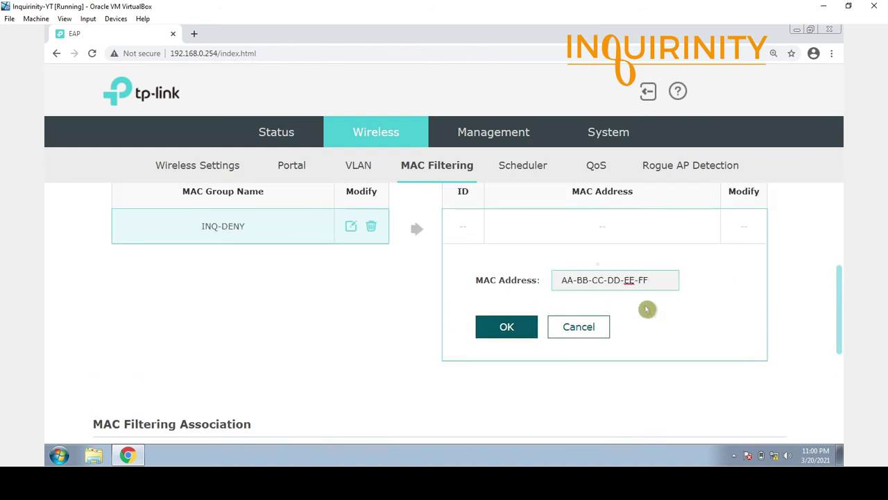
{"action": "left_click", "coordinate": [505, 386]}
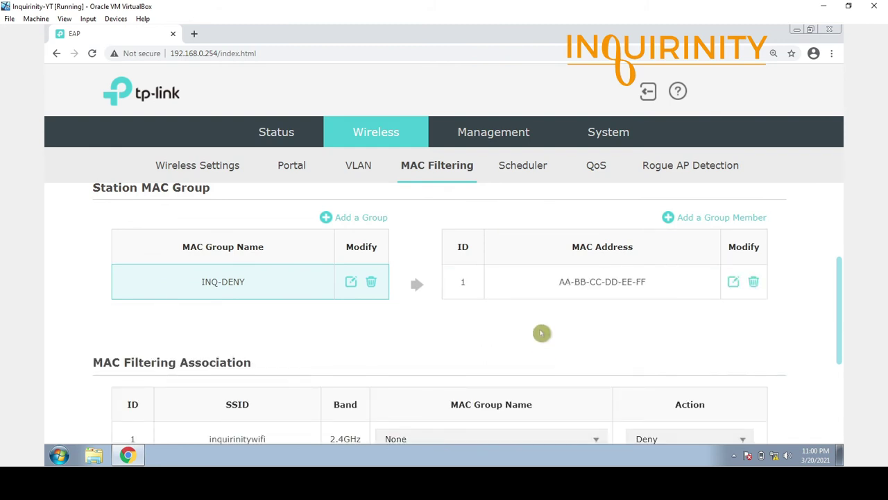
{"action": "scroll", "coordinate": [541, 336], "scroll_direction": "up", "scroll_amount": 1}
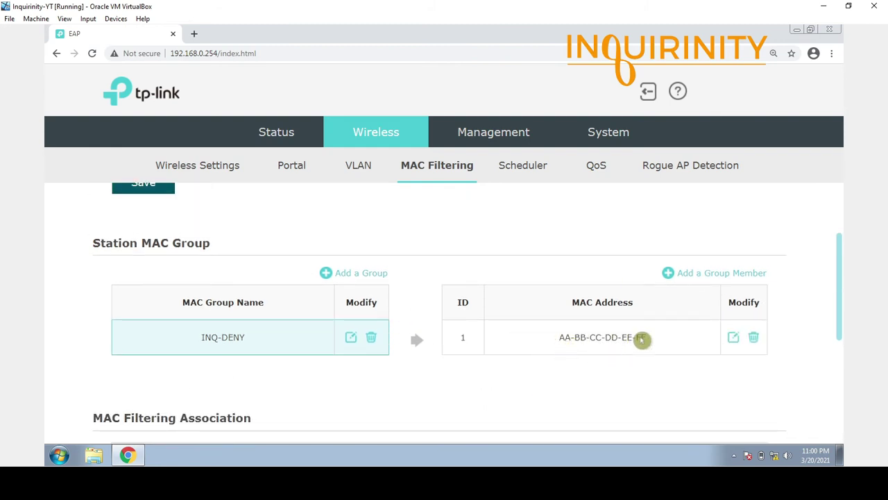
{"action": "left_click", "coordinate": [733, 339]}
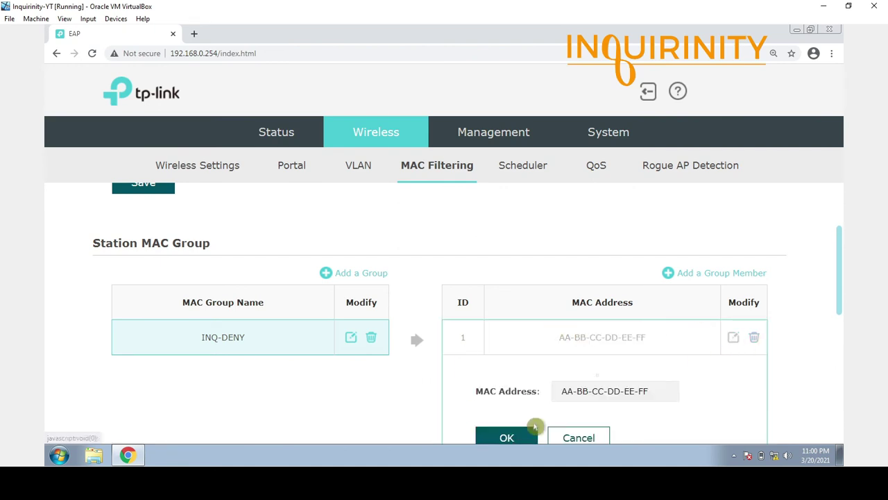
{"action": "left_click", "coordinate": [575, 438]}
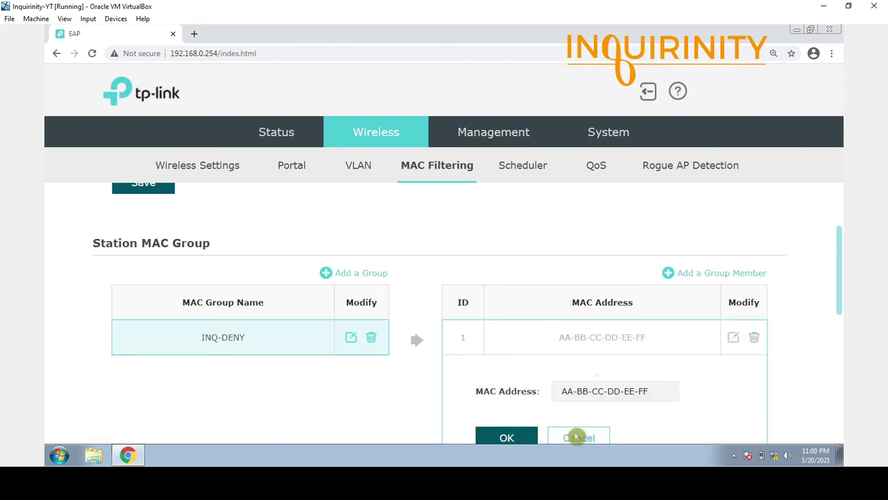
{"action": "scroll", "coordinate": [361, 361], "scroll_direction": "down", "scroll_amount": 2}
{"action": "scroll", "coordinate": [171, 317], "scroll_direction": "down", "scroll_amount": 1}
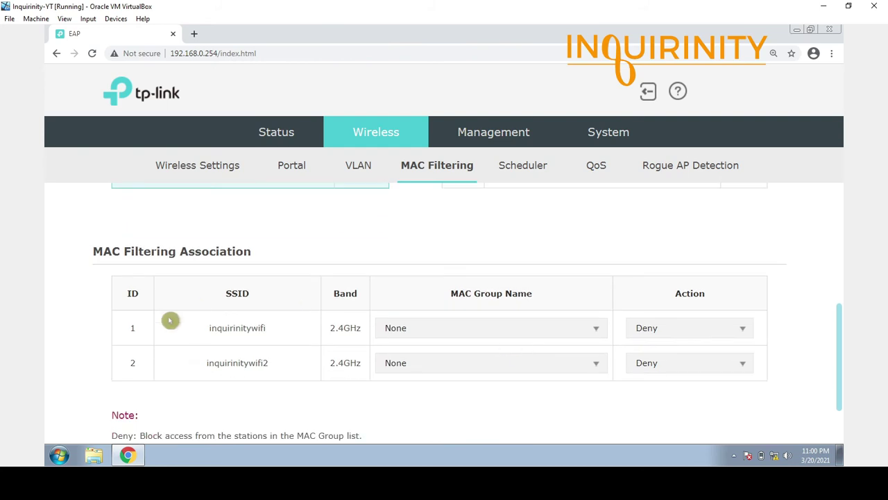
{"action": "scroll", "coordinate": [194, 347], "scroll_direction": "up", "scroll_amount": 3}
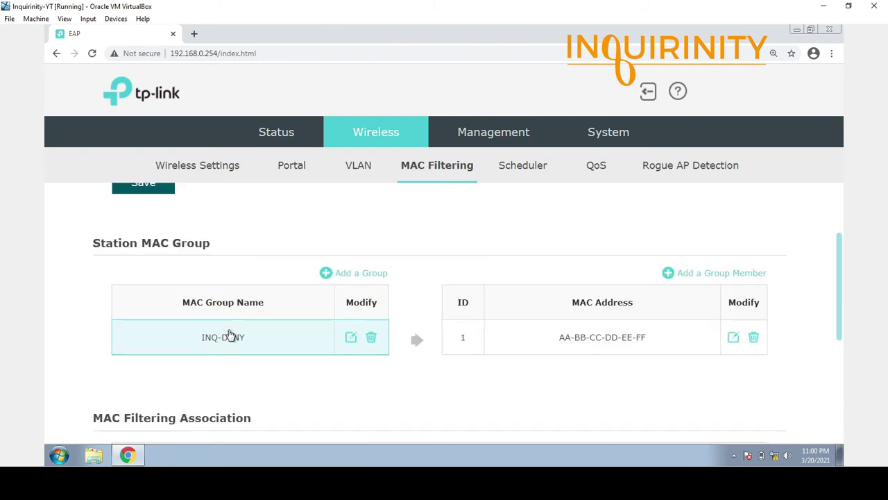
Assign the INQ-DENY MAC group to the inquirinitywifi network.
{"action": "scroll", "coordinate": [365, 405], "scroll_direction": "down", "scroll_amount": 2}
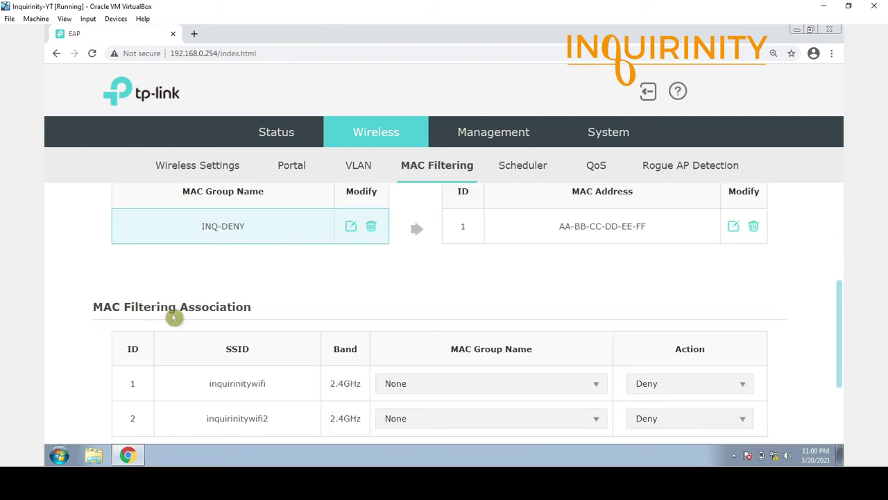
{"action": "left_click", "coordinate": [598, 389]}
{"action": "scroll", "coordinate": [333, 416], "scroll_direction": "down", "scroll_amount": 1}
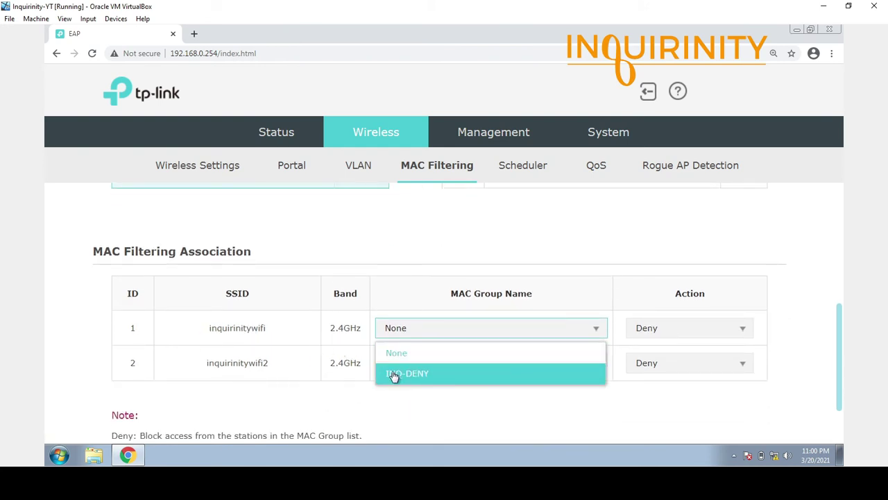
{"action": "left_click", "coordinate": [418, 375]}
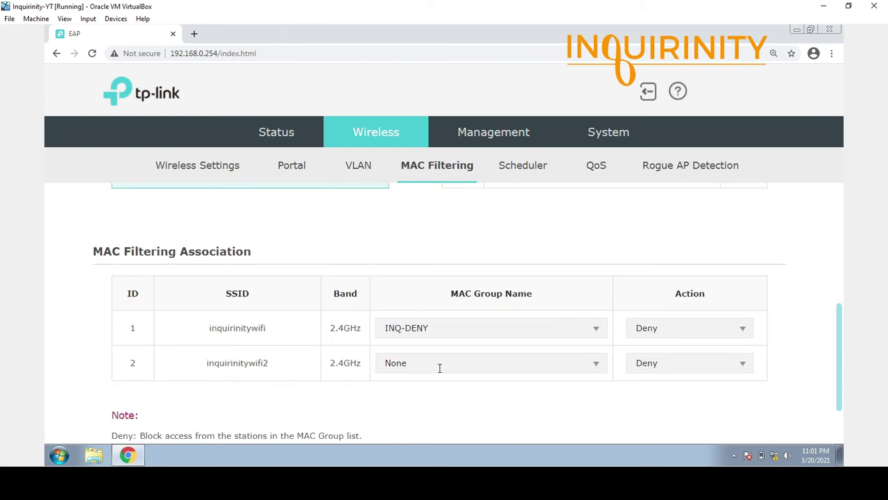
{"action": "scroll", "coordinate": [556, 416], "scroll_direction": "up", "scroll_amount": 3}
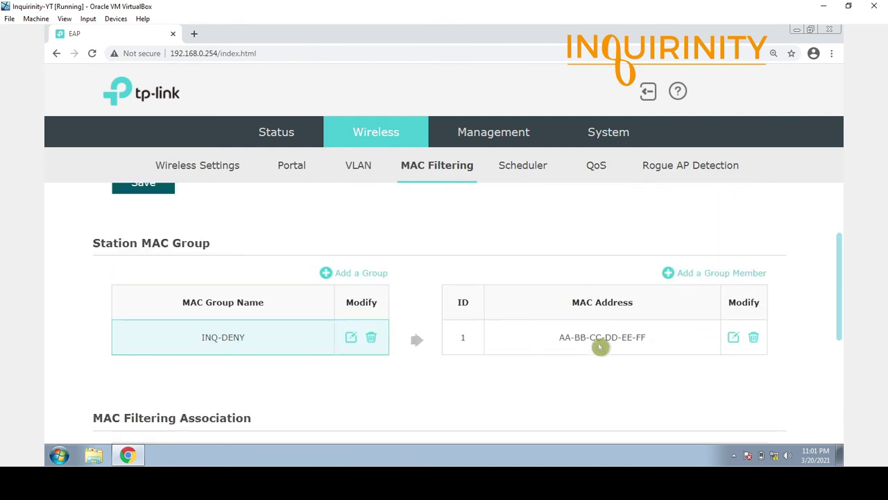
Review inquirinitywifi2's MAC group choices, leaving it unchanged.
{"action": "scroll", "coordinate": [600, 347], "scroll_direction": "down", "scroll_amount": 2}
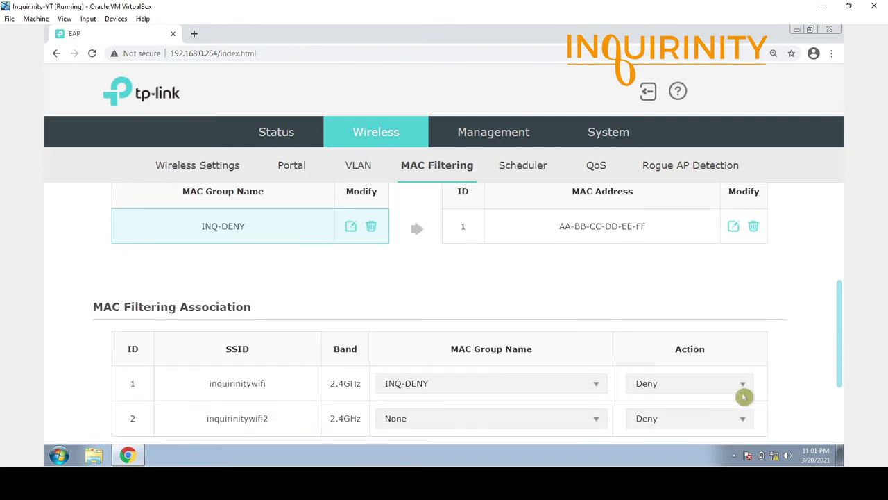
{"action": "scroll", "coordinate": [736, 375], "scroll_direction": "down", "scroll_amount": 1}
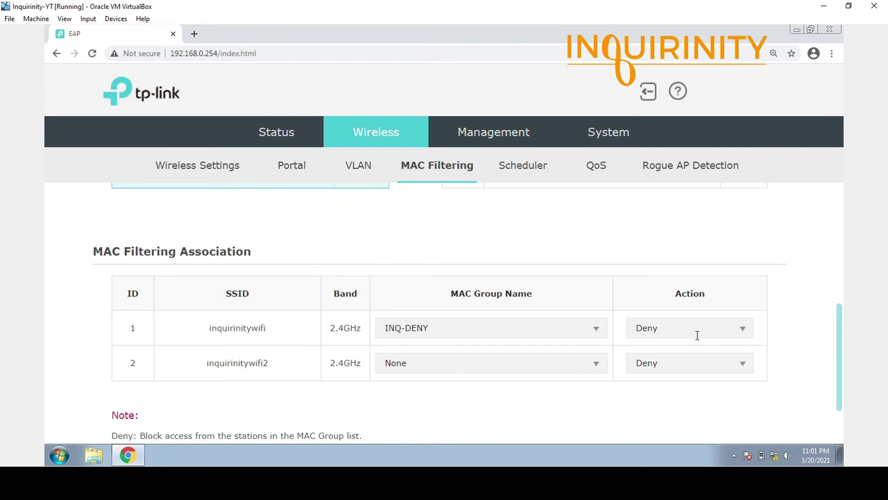
{"action": "scroll", "coordinate": [697, 335], "scroll_direction": "down", "scroll_amount": 1}
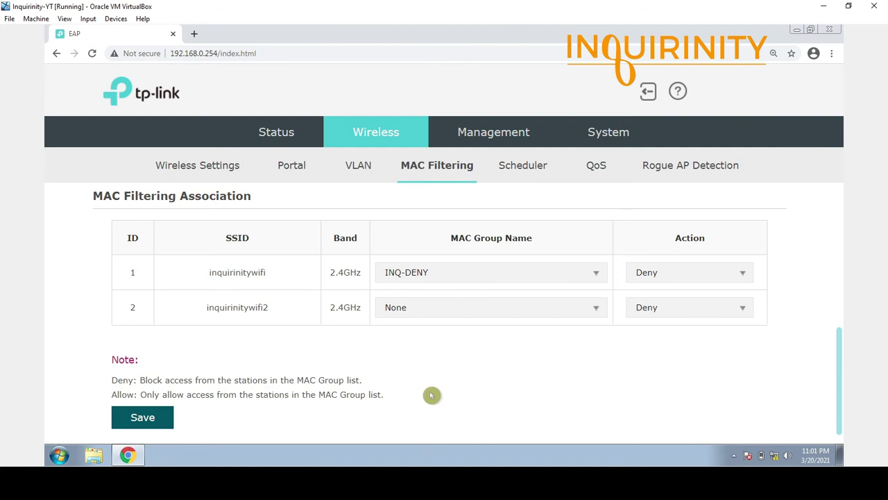
{"action": "scroll", "coordinate": [440, 383], "scroll_direction": "up", "scroll_amount": 3}
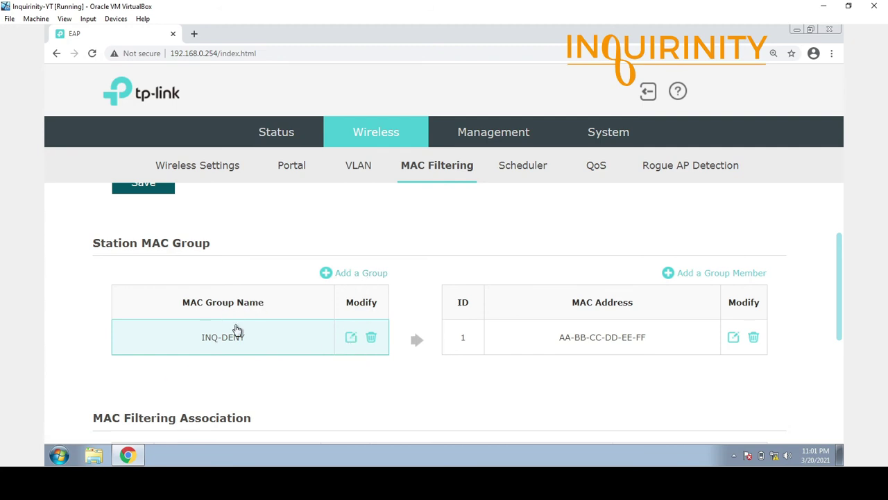
{"action": "scroll", "coordinate": [515, 409], "scroll_direction": "down", "scroll_amount": 3}
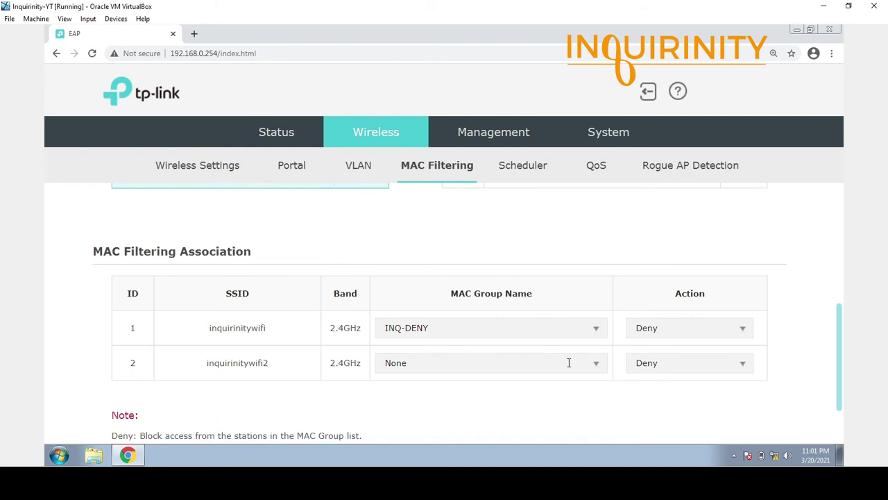
{"action": "left_click", "coordinate": [596, 368]}
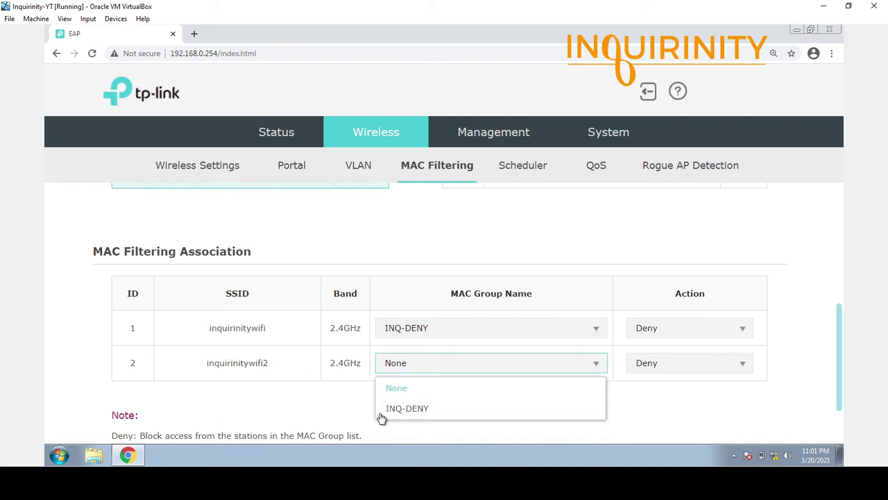
{"action": "left_click", "coordinate": [264, 396]}
{"action": "scroll", "coordinate": [553, 375], "scroll_direction": "up", "scroll_amount": 4}
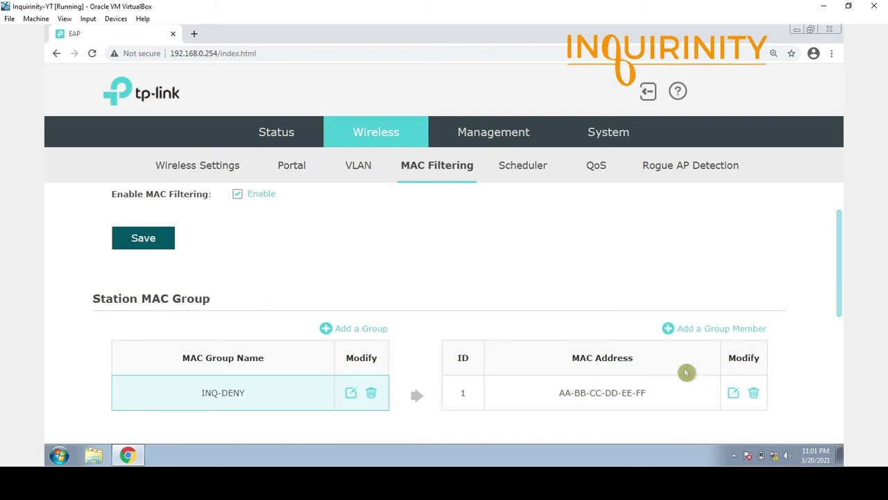
{"action": "scroll", "coordinate": [673, 370], "scroll_direction": "down", "scroll_amount": 1}
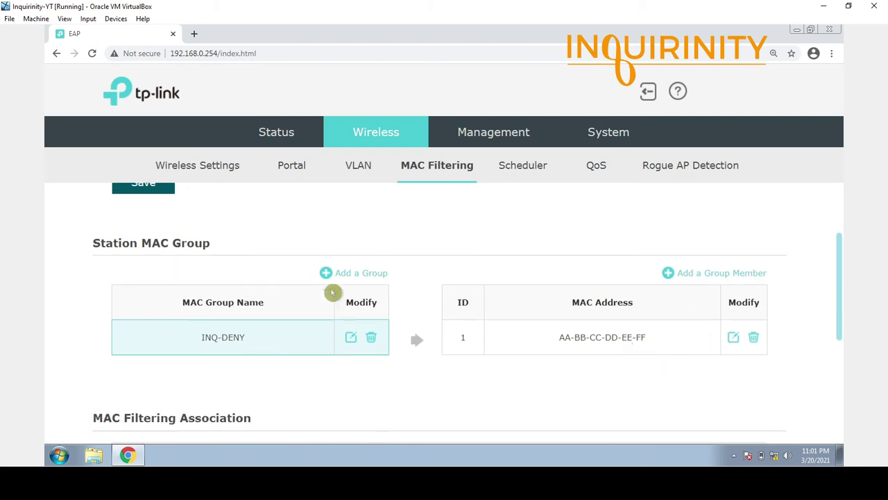
{"action": "scroll", "coordinate": [396, 302], "scroll_direction": "down", "scroll_amount": 2}
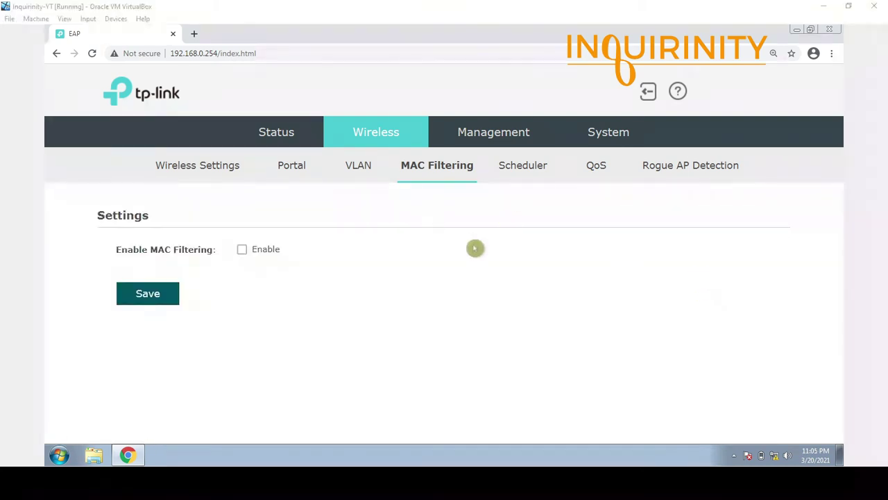
Enable the wireless scheduler with Association Mode kept as Associated with SSID.
{"action": "left_click", "coordinate": [522, 166]}
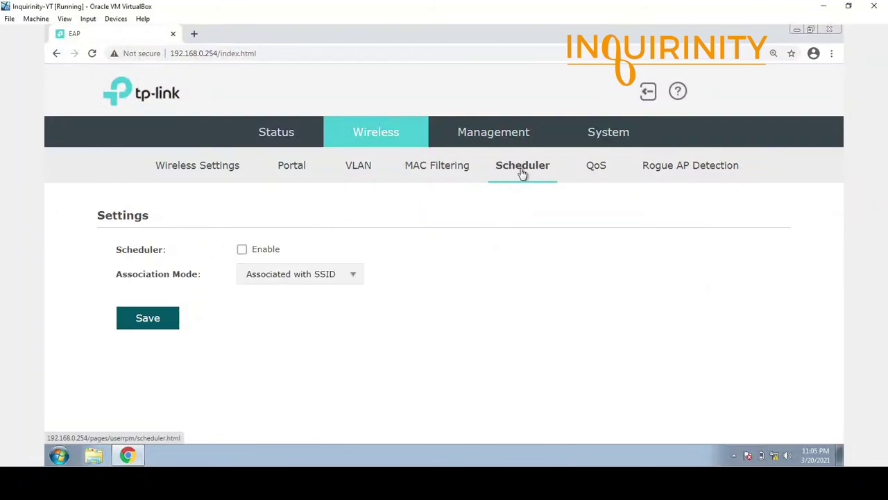
{"action": "left_click", "coordinate": [242, 252]}
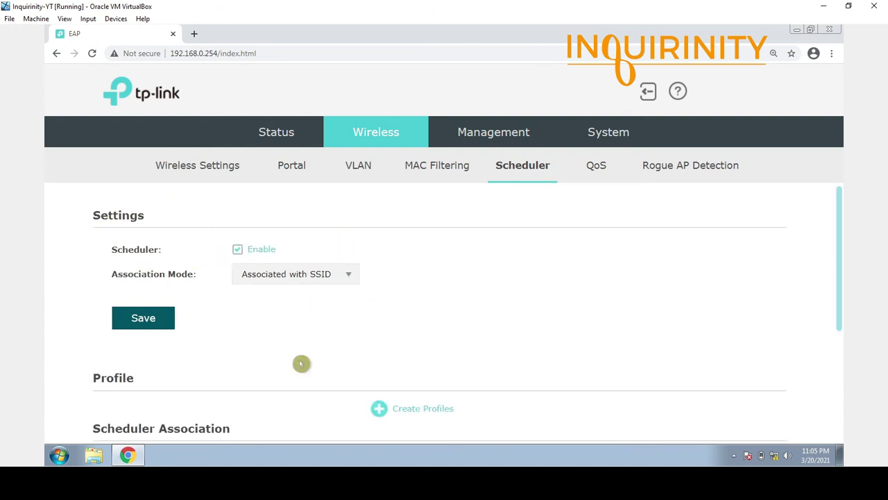
{"action": "left_click", "coordinate": [346, 278]}
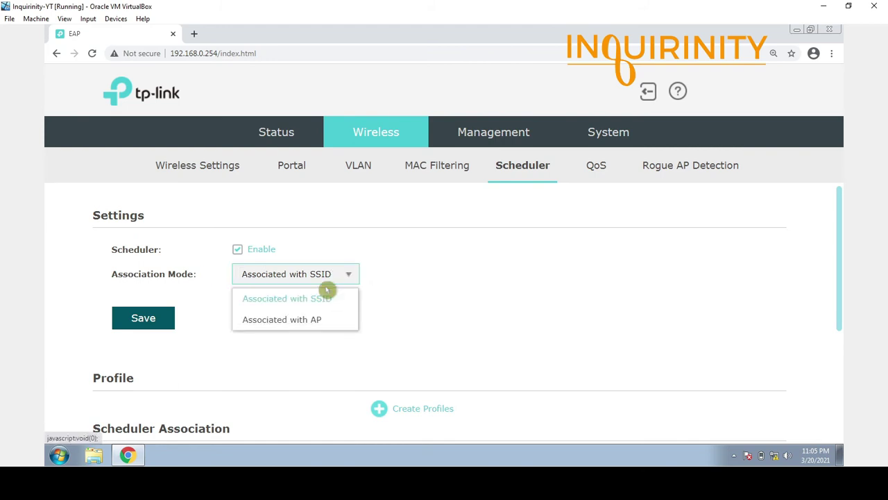
{"action": "left_click", "coordinate": [302, 335]}
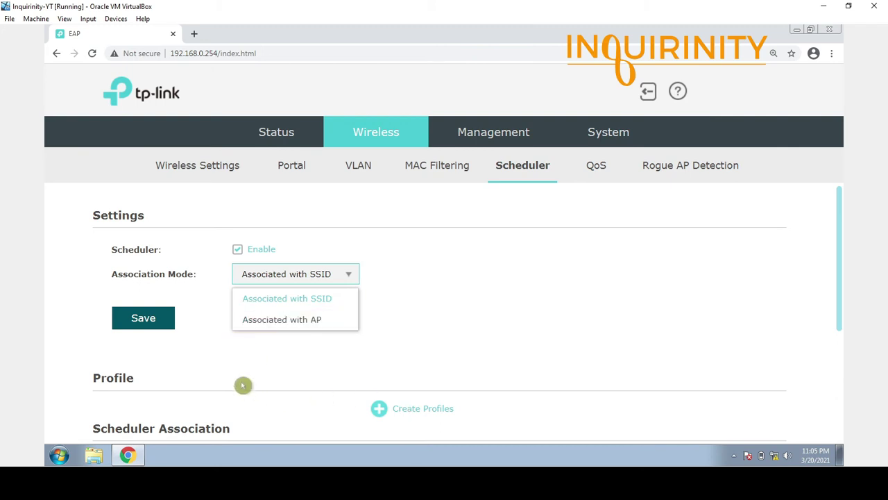
{"action": "scroll", "coordinate": [208, 387], "scroll_direction": "down", "scroll_amount": 2}
{"action": "scroll", "coordinate": [214, 376], "scroll_direction": "down", "scroll_amount": 1}
{"action": "scroll", "coordinate": [234, 363], "scroll_direction": "up", "scroll_amount": 3}
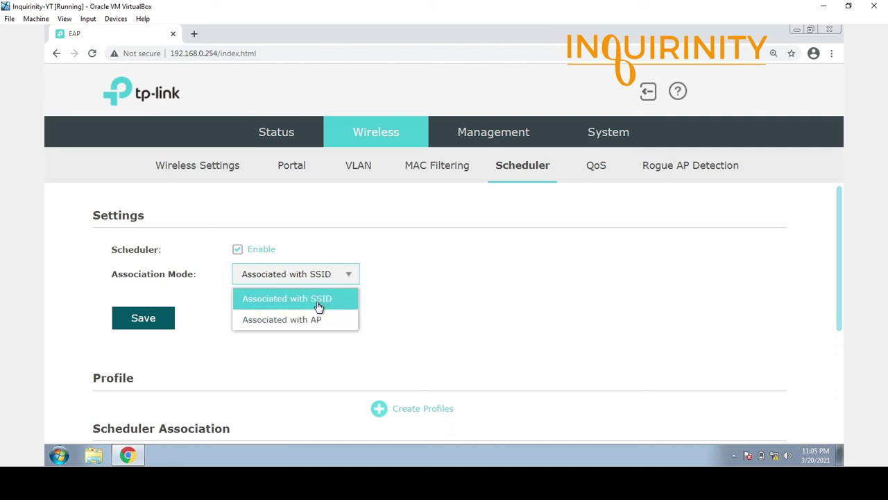
{"action": "left_click", "coordinate": [316, 303]}
Leave inquirinitywifi's schedule action unchanged and bring up the profile tables with Create Profiles.
{"action": "scroll", "coordinate": [291, 310], "scroll_direction": "down", "scroll_amount": 3}
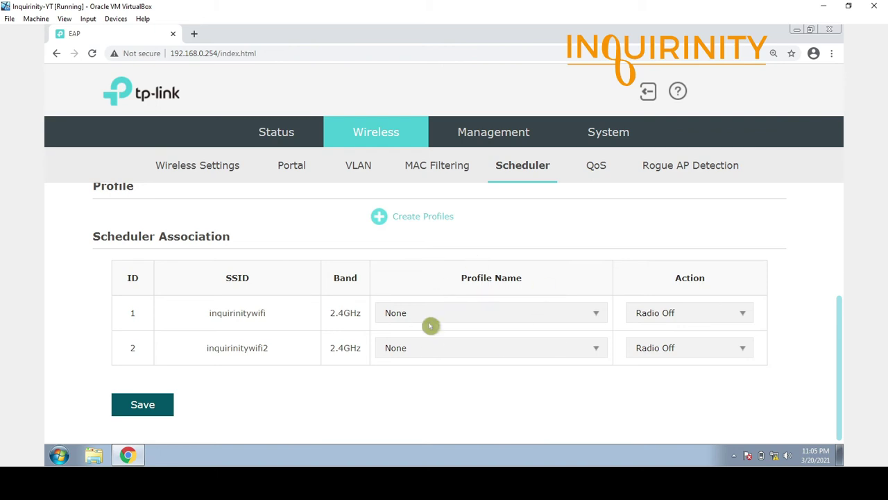
{"action": "left_click", "coordinate": [744, 319]}
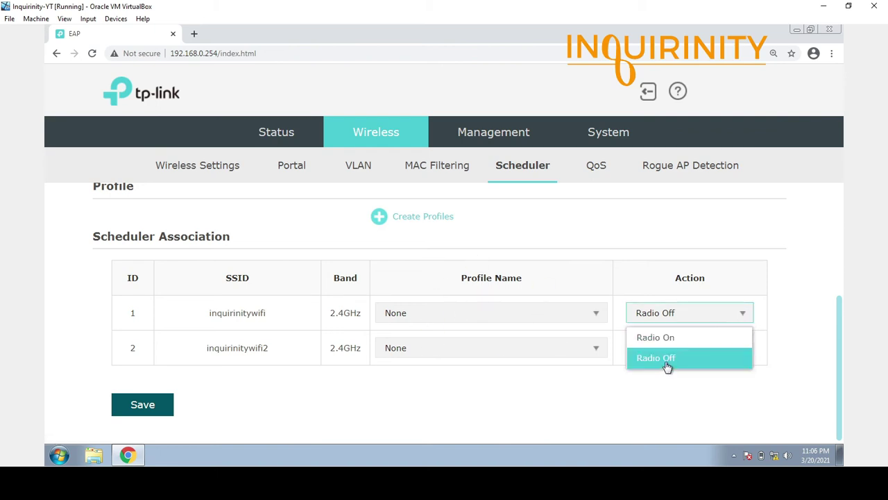
{"action": "left_click", "coordinate": [597, 409]}
{"action": "scroll", "coordinate": [456, 382], "scroll_direction": "up", "scroll_amount": 2}
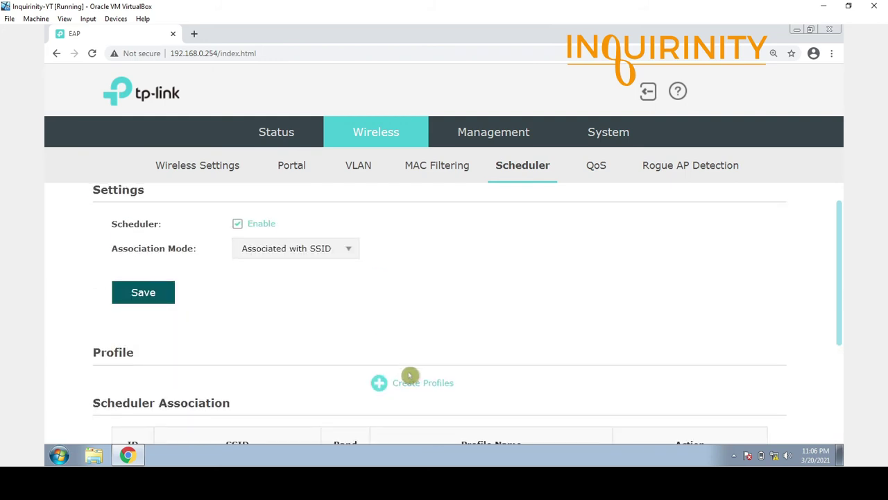
{"action": "scroll", "coordinate": [451, 375], "scroll_direction": "down", "scroll_amount": 2}
{"action": "left_click", "coordinate": [423, 275]}
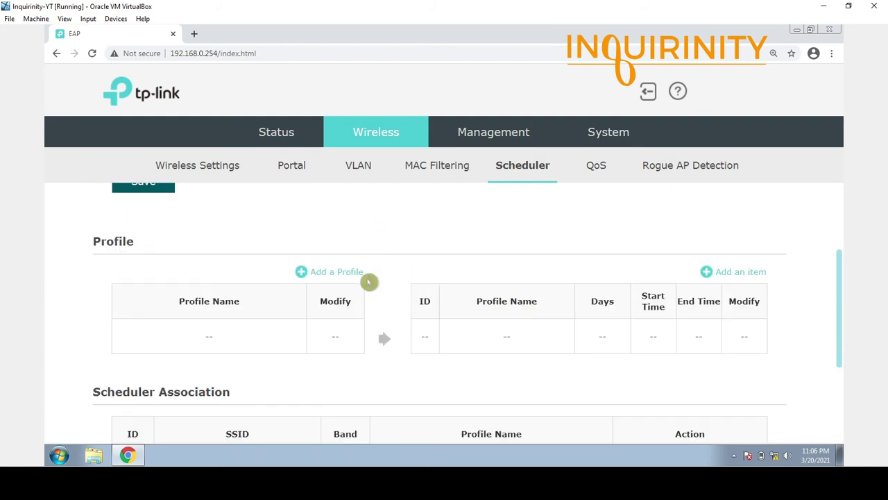
Add a scheduler profile named TurnOffatmidnight and confirm it.
{"action": "left_click", "coordinate": [328, 275]}
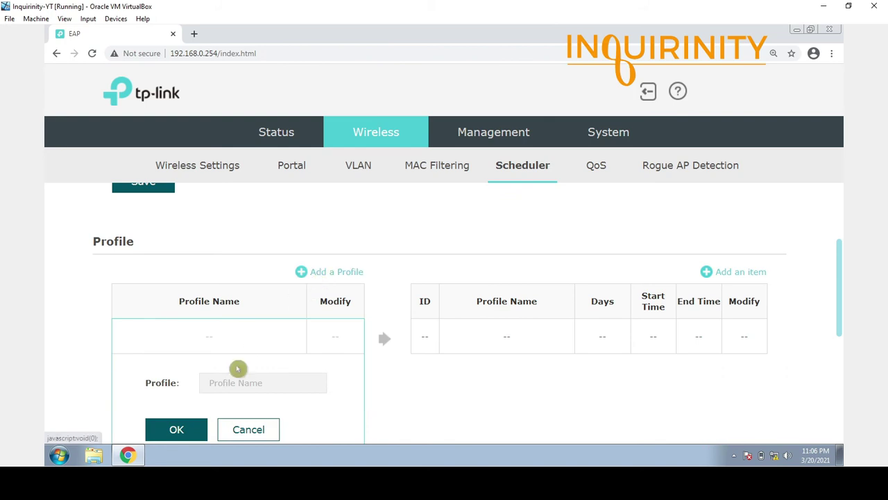
{"action": "left_click", "coordinate": [257, 384]}
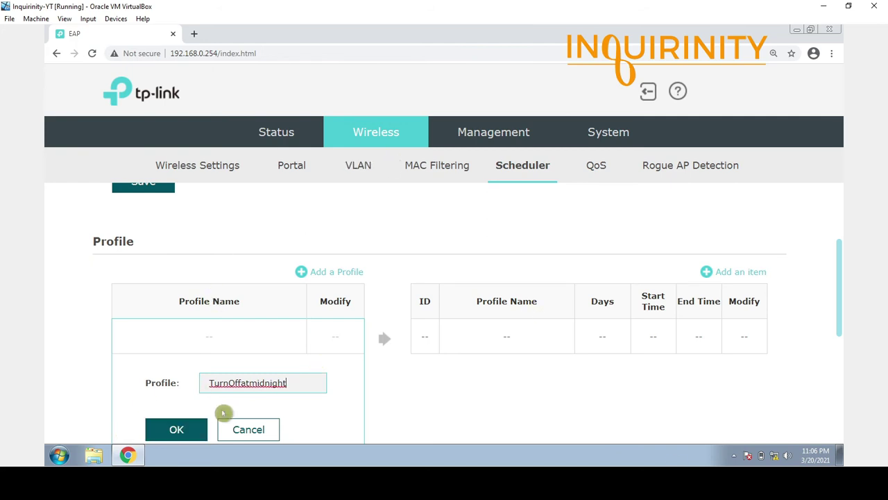
{"action": "left_click", "coordinate": [186, 431]}
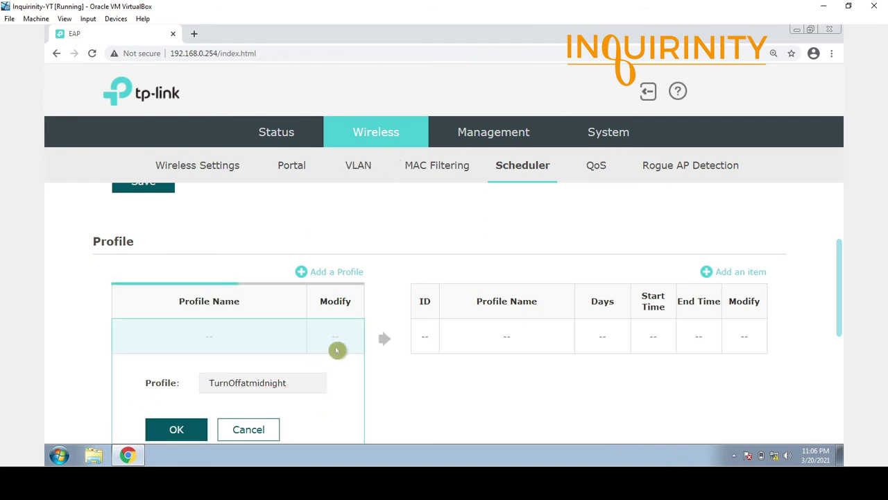
{"action": "scroll", "coordinate": [465, 287], "scroll_direction": "down", "scroll_amount": 3}
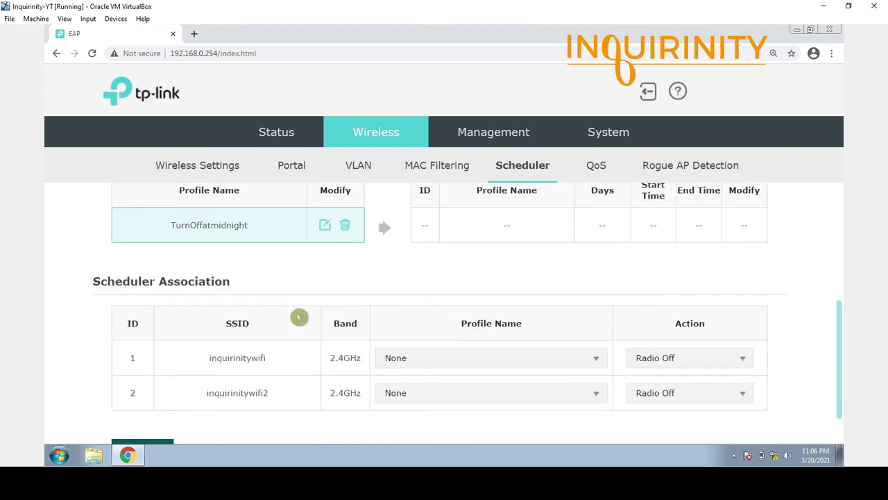
{"action": "scroll", "coordinate": [535, 313], "scroll_direction": "up", "scroll_amount": 3}
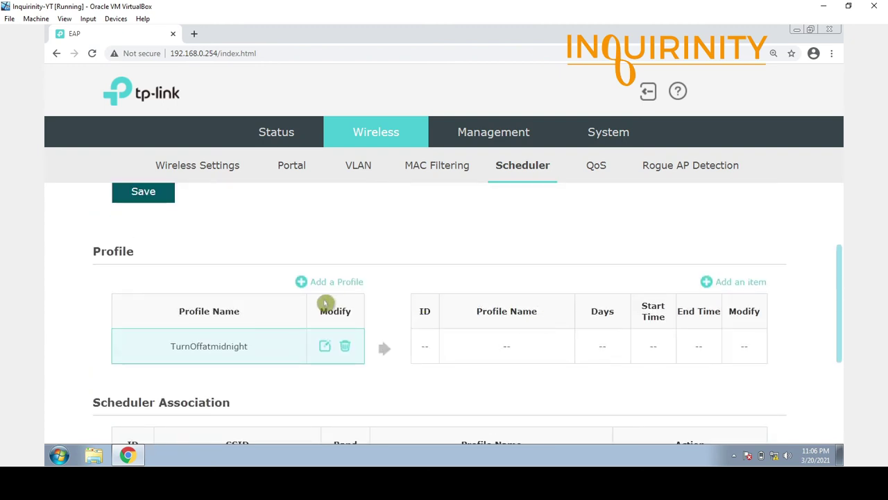
Start a new Every Day time entry with start time 00:00.
{"action": "left_click", "coordinate": [741, 282]}
{"action": "scroll", "coordinate": [502, 345], "scroll_direction": "down", "scroll_amount": 2}
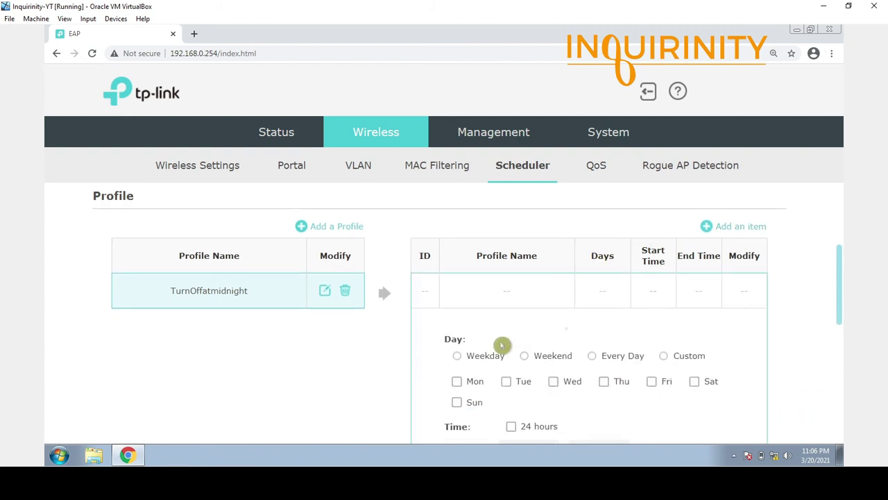
{"action": "left_click", "coordinate": [592, 303]}
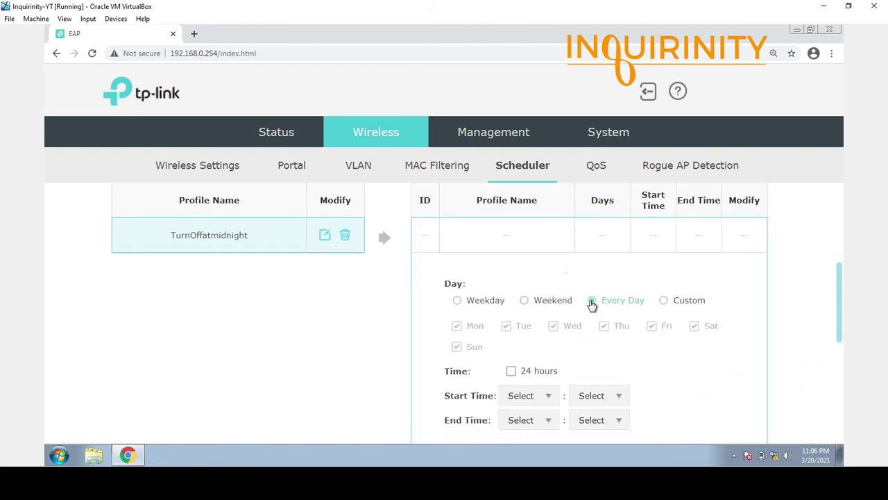
{"action": "scroll", "coordinate": [520, 389], "scroll_direction": "down", "scroll_amount": 3}
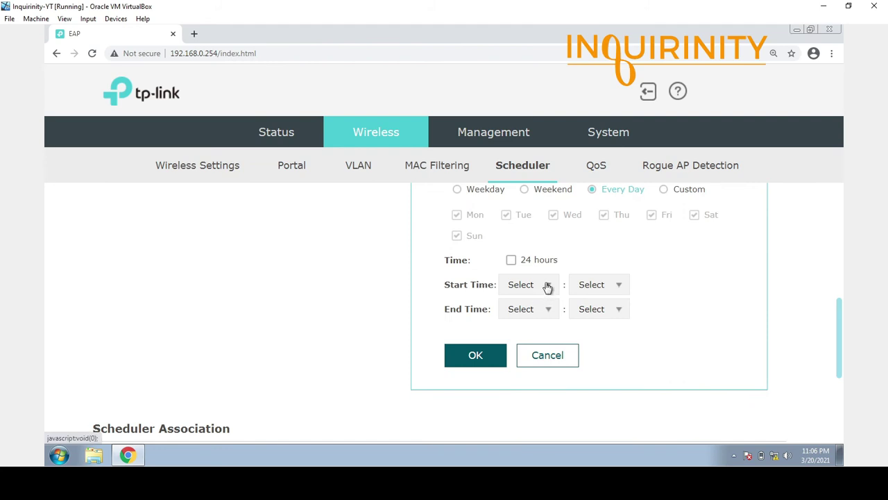
{"action": "left_click", "coordinate": [548, 288]}
{"action": "mouse_move", "coordinate": [553, 307]}
{"action": "left_mouse_down"}
{"action": "mouse_move", "coordinate": [560, 378]}
{"action": "mouse_move", "coordinate": [557, 303]}
{"action": "left_mouse_up"}
{"action": "left_click", "coordinate": [514, 311]}
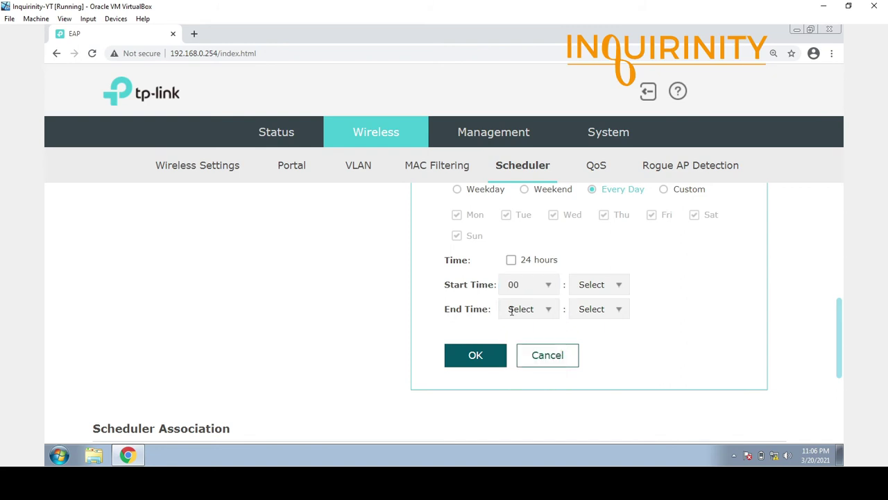
{"action": "left_click", "coordinate": [620, 287]}
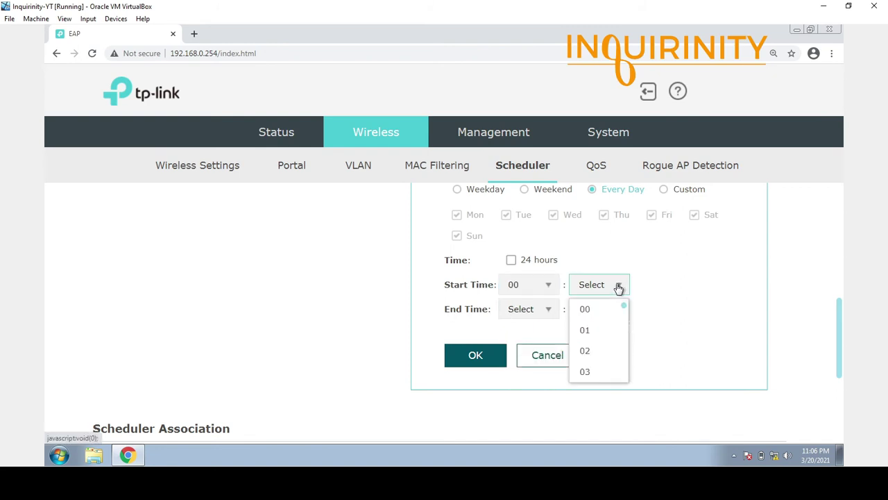
{"action": "left_click", "coordinate": [598, 308]}
Set the entry's end time to 00:05.
{"action": "left_click", "coordinate": [555, 308]}
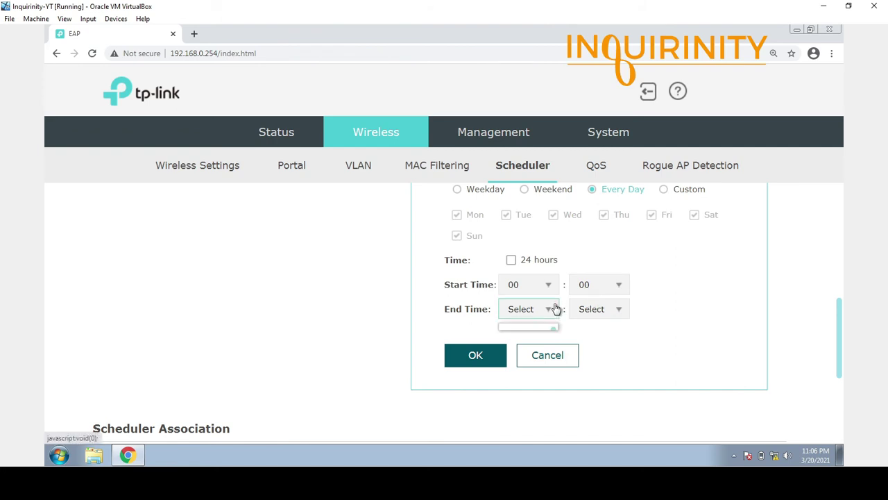
{"action": "left_click", "coordinate": [551, 332]}
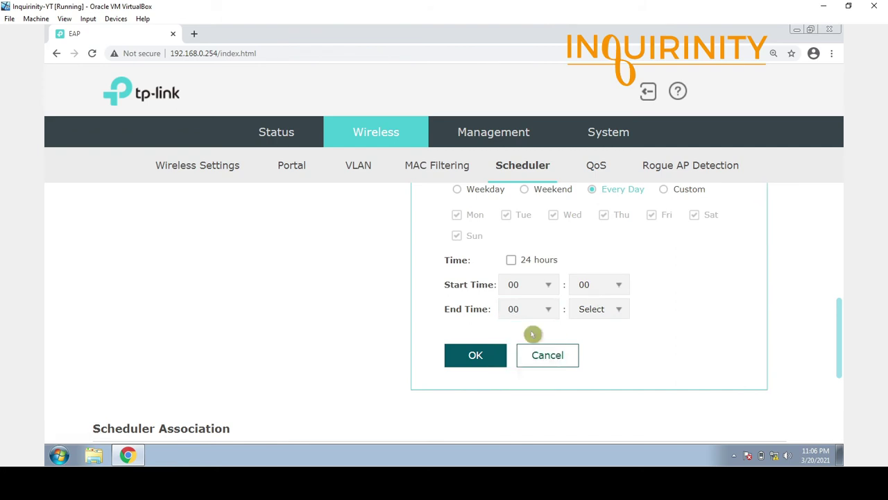
{"action": "left_click", "coordinate": [620, 312]}
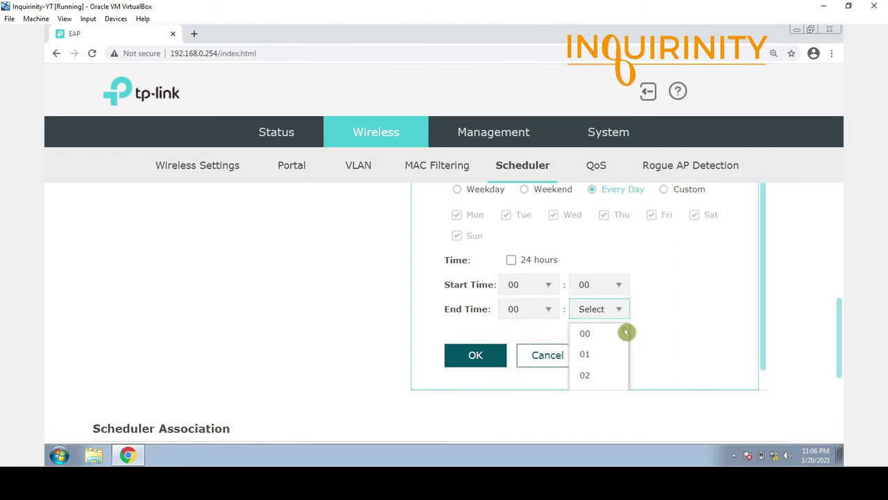
{"action": "scroll", "coordinate": [626, 333], "scroll_direction": "down", "scroll_amount": 4}
{"action": "scroll", "coordinate": [626, 344], "scroll_direction": "up", "scroll_amount": 3}
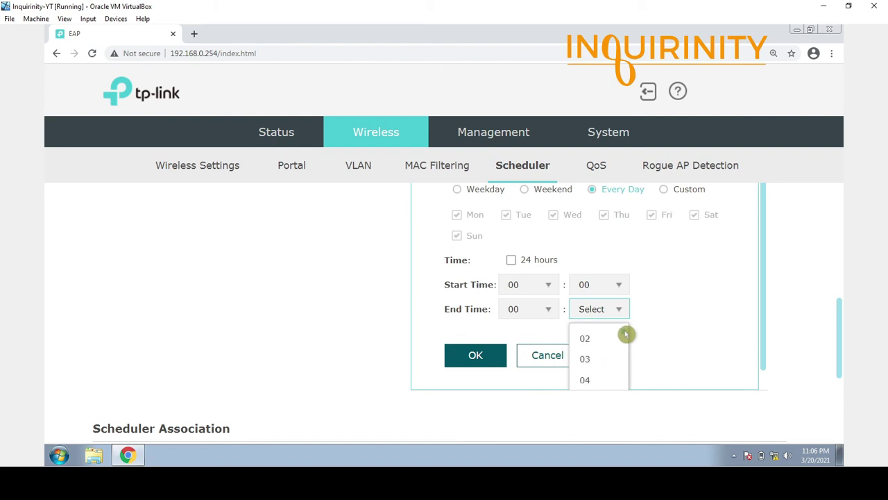
{"action": "scroll", "coordinate": [627, 334], "scroll_direction": "down", "scroll_amount": 1}
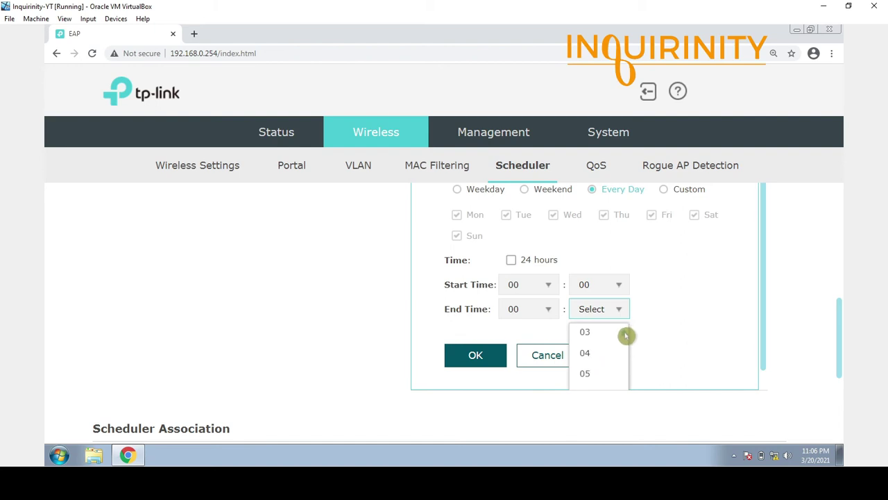
{"action": "left_click", "coordinate": [595, 372]}
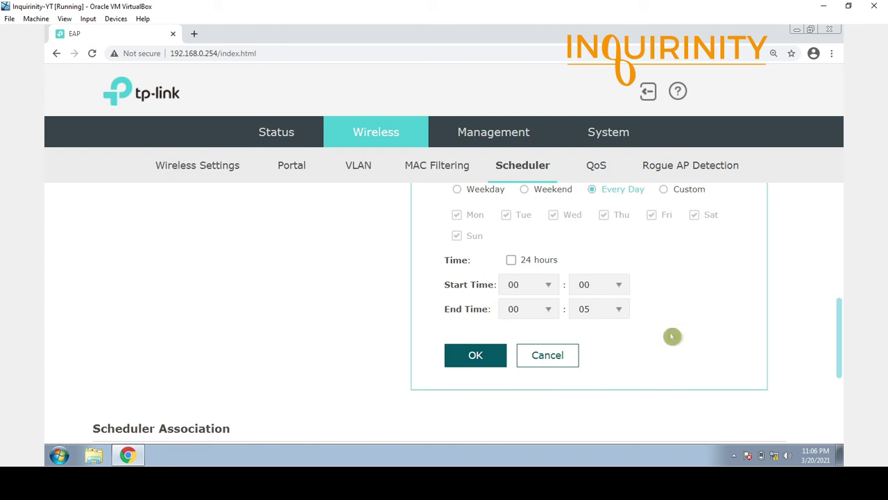
{"action": "scroll", "coordinate": [631, 313], "scroll_direction": "up", "scroll_amount": 3}
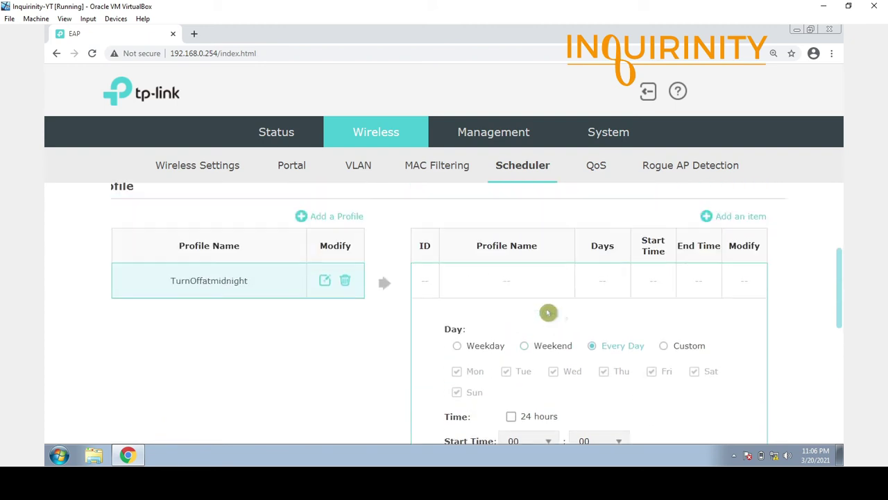
{"action": "scroll", "coordinate": [574, 388], "scroll_direction": "down", "scroll_amount": 3}
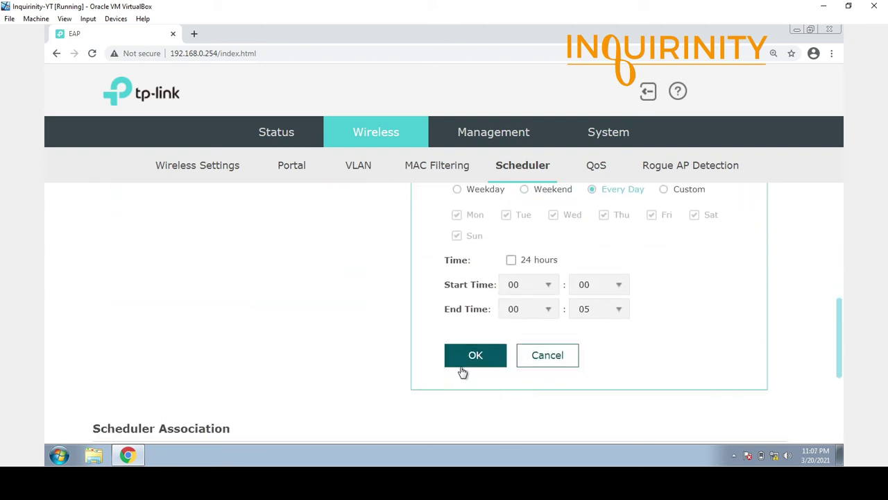
{"action": "scroll", "coordinate": [331, 347], "scroll_direction": "up", "scroll_amount": 3}
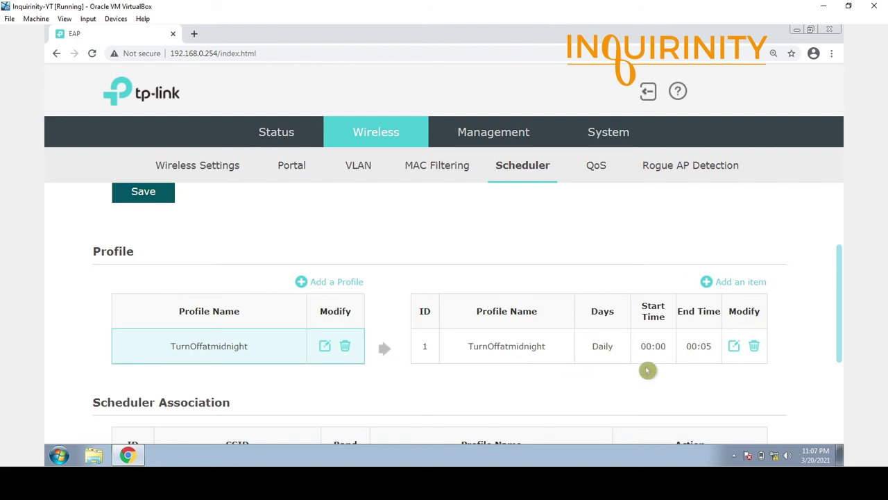
Assign the TurnOffatmidnight schedule profile to SSID inquirinitywifi, keeping the Radio Off action.
{"action": "scroll", "coordinate": [576, 363], "scroll_direction": "down", "scroll_amount": 3}
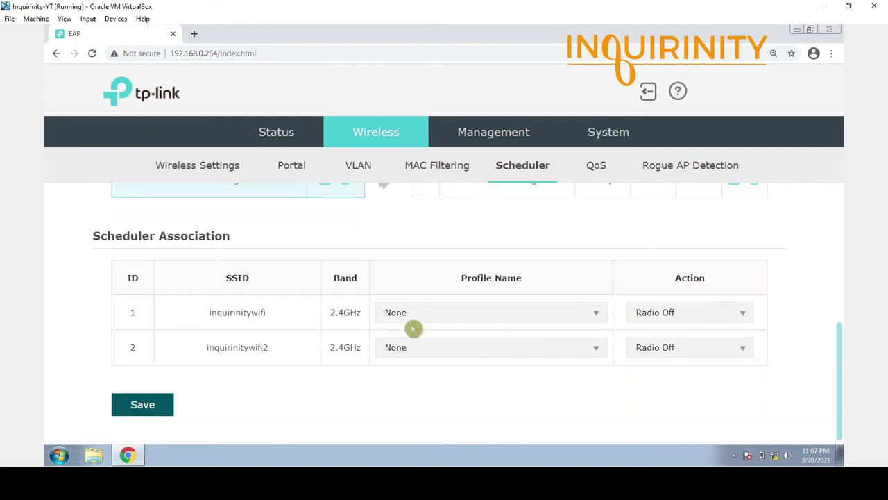
{"action": "left_click", "coordinate": [594, 313]}
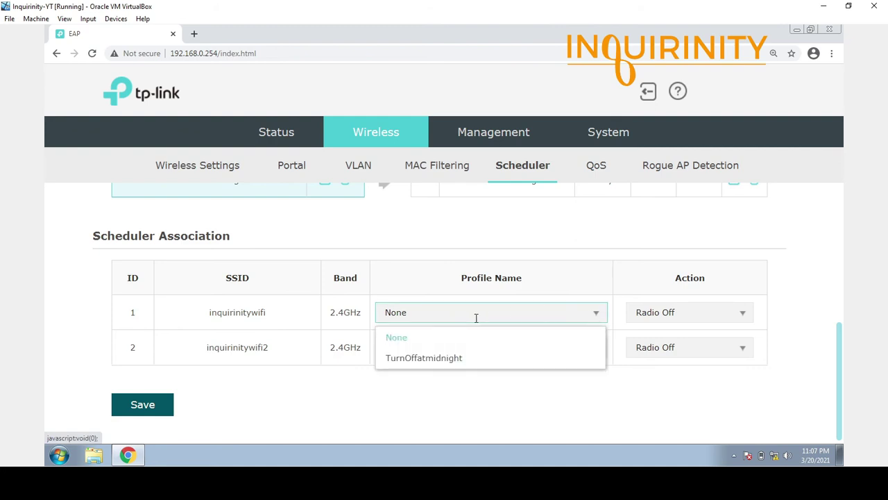
{"action": "left_click", "coordinate": [416, 358]}
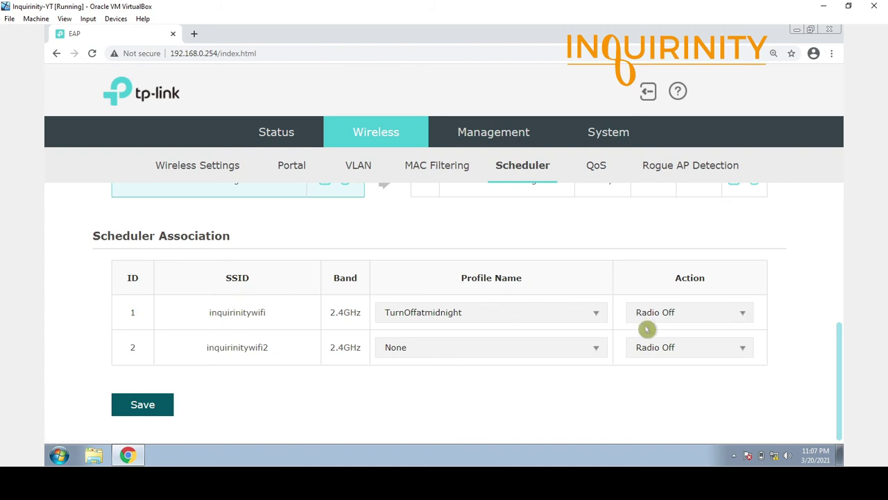
{"action": "scroll", "coordinate": [488, 338], "scroll_direction": "up", "scroll_amount": 2}
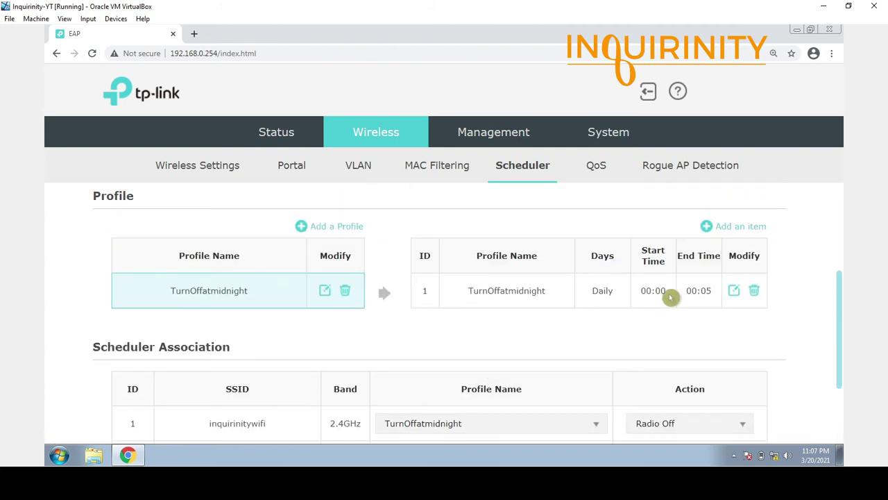
{"action": "scroll", "coordinate": [284, 331], "scroll_direction": "down", "scroll_amount": 2}
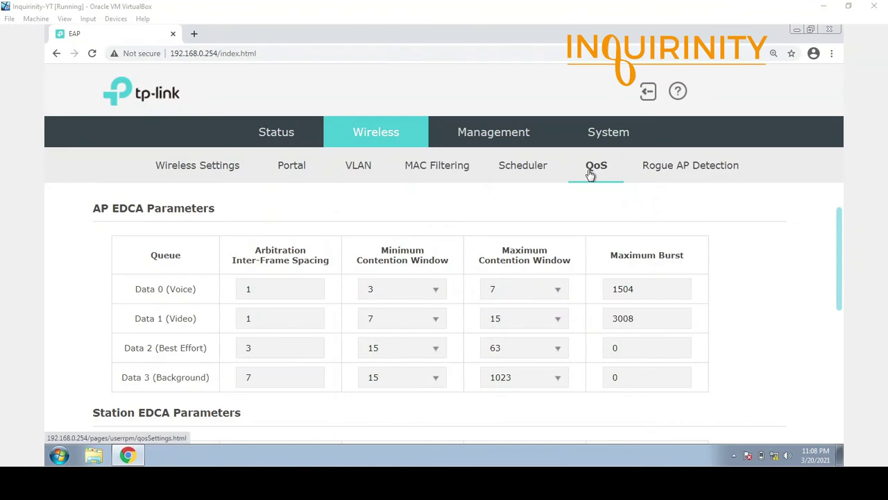
Scroll through the QoS page to review the WMM, AP EDCA and Station EDCA parameters.
{"action": "scroll", "coordinate": [623, 340], "scroll_direction": "up", "scroll_amount": 1}
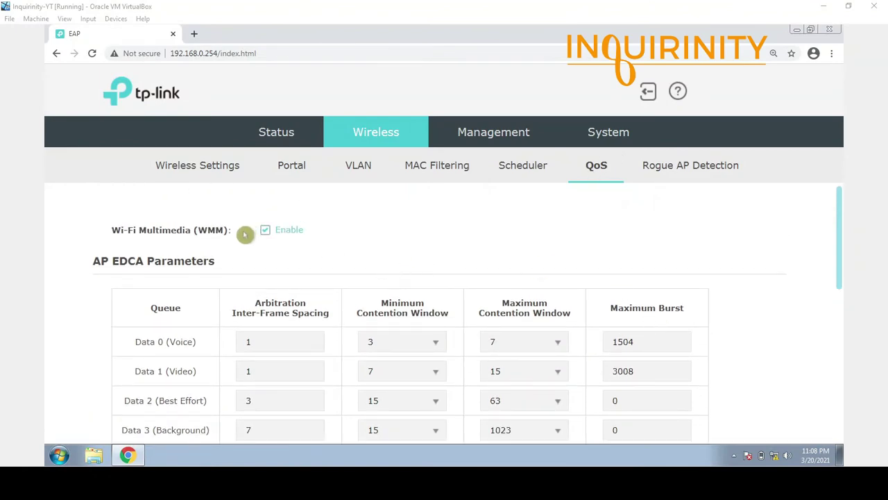
{"action": "scroll", "coordinate": [289, 256], "scroll_direction": "down", "scroll_amount": 3}
{"action": "scroll", "coordinate": [290, 256], "scroll_direction": "down", "scroll_amount": 3}
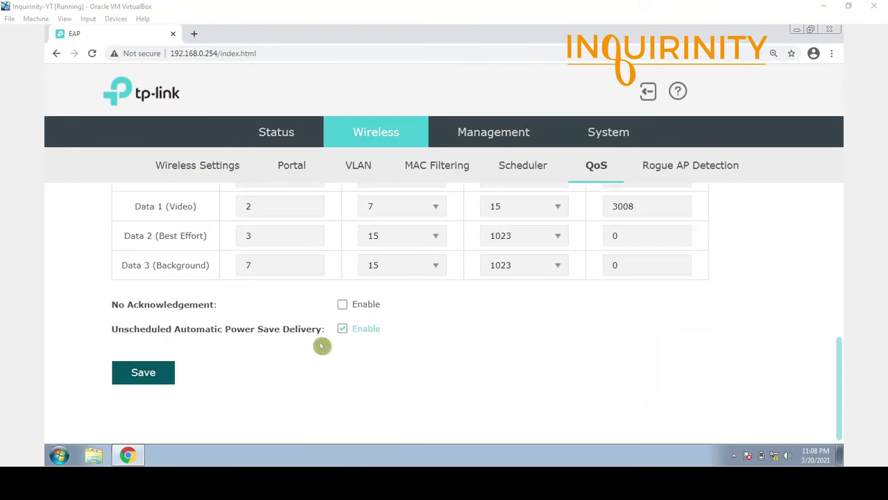
{"action": "scroll", "coordinate": [455, 350], "scroll_direction": "up", "scroll_amount": 5}
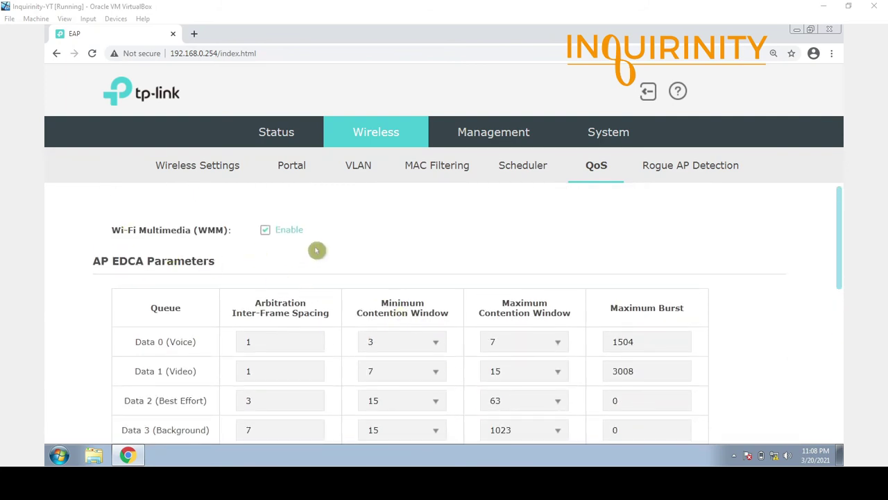
{"action": "scroll", "coordinate": [329, 363], "scroll_direction": "down", "scroll_amount": 2}
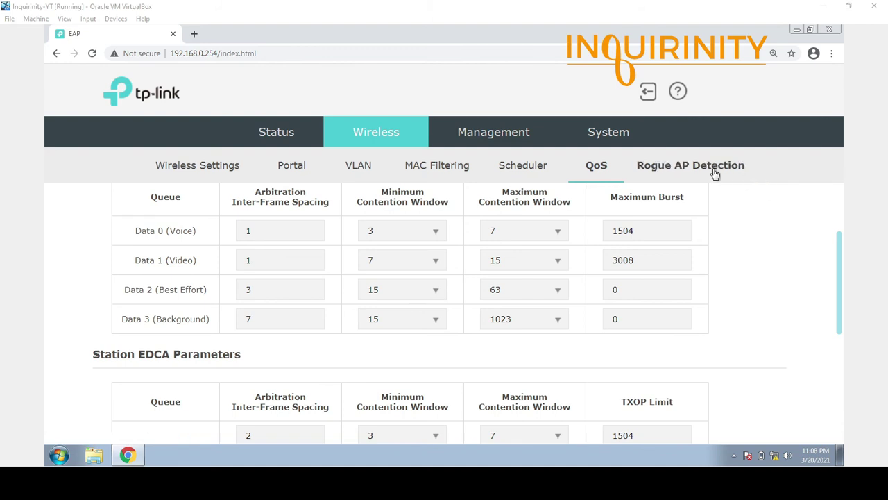
Open Rogue AP Detection and review its Settings, Detected Rogue AP, Trusted AP and Download/Backup sections.
{"action": "left_click", "coordinate": [687, 170]}
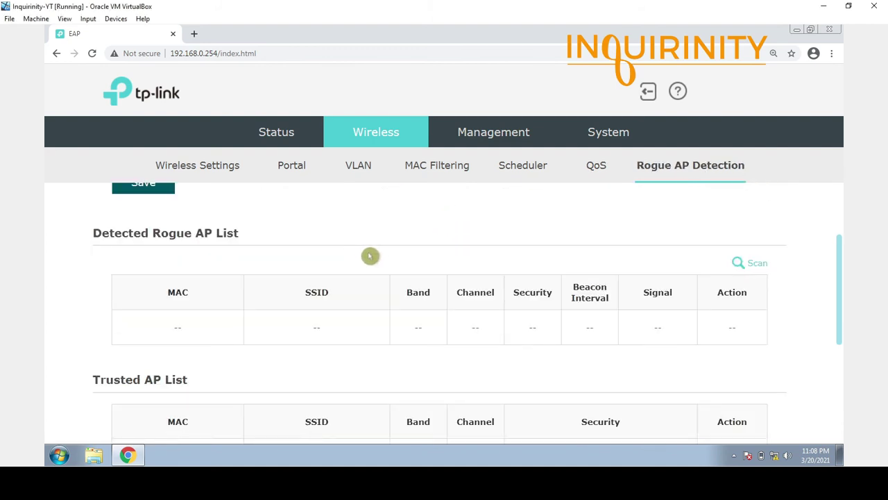
{"action": "scroll", "coordinate": [337, 278], "scroll_direction": "up", "scroll_amount": 2}
{"action": "scroll", "coordinate": [240, 323], "scroll_direction": "down", "scroll_amount": 1}
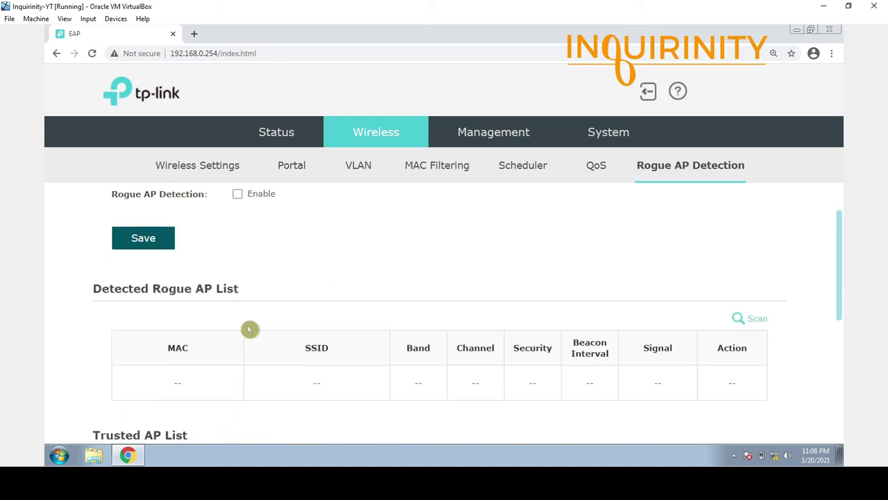
{"action": "scroll", "coordinate": [251, 352], "scroll_direction": "down", "scroll_amount": 1}
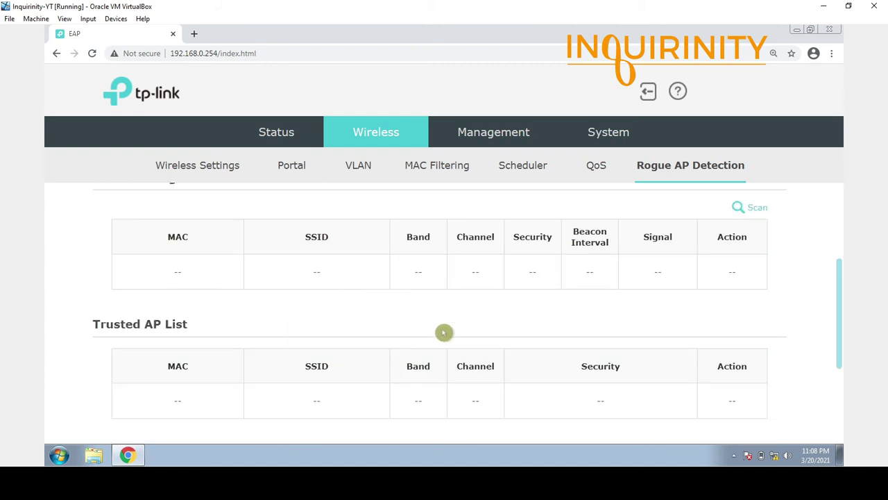
{"action": "scroll", "coordinate": [444, 331], "scroll_direction": "up", "scroll_amount": 2}
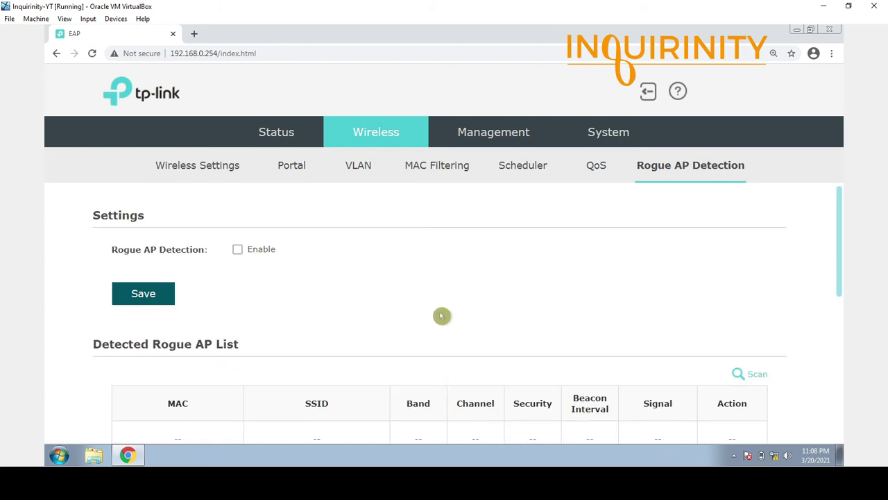
{"action": "scroll", "coordinate": [441, 315], "scroll_direction": "down", "scroll_amount": 1}
{"action": "scroll", "coordinate": [250, 280], "scroll_direction": "down", "scroll_amount": 2}
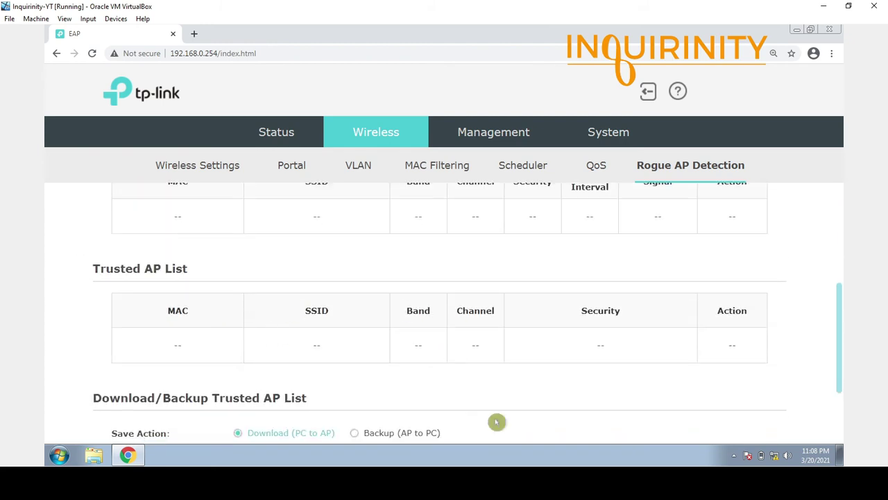
{"action": "scroll", "coordinate": [302, 355], "scroll_direction": "up", "scroll_amount": 1}
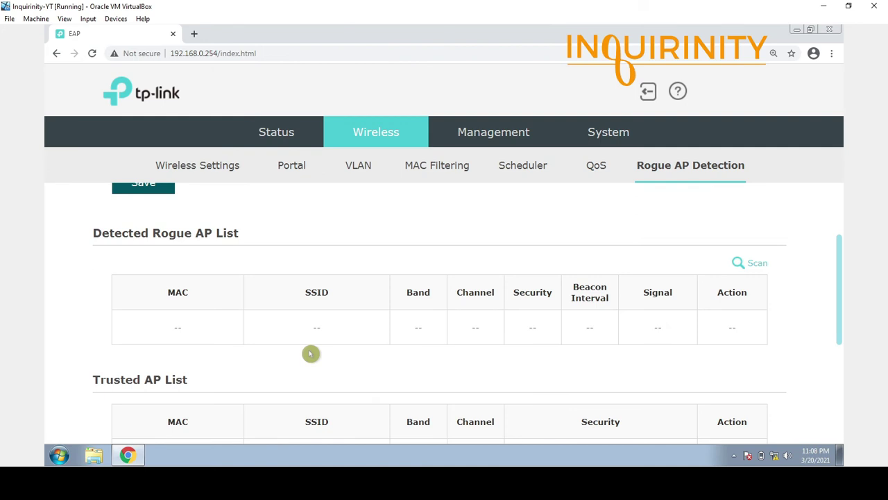
{"action": "scroll", "coordinate": [311, 354], "scroll_direction": "down", "scroll_amount": 1}
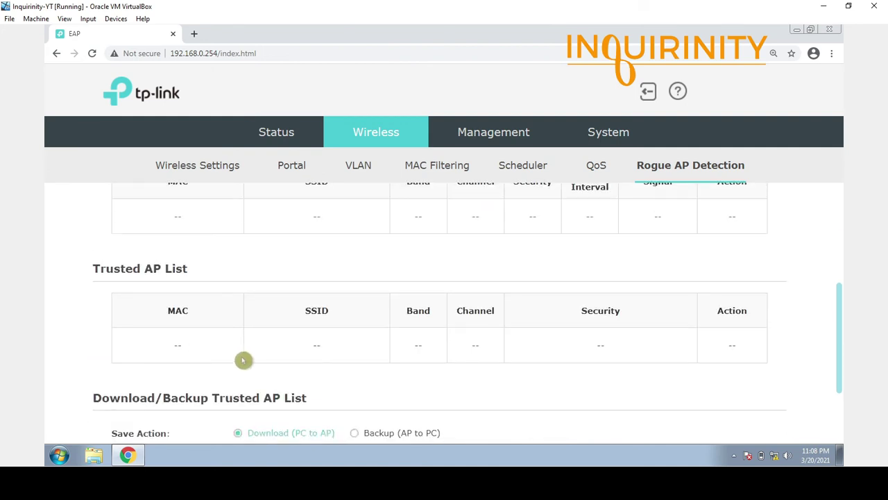
{"action": "scroll", "coordinate": [241, 354], "scroll_direction": "down", "scroll_amount": 1}
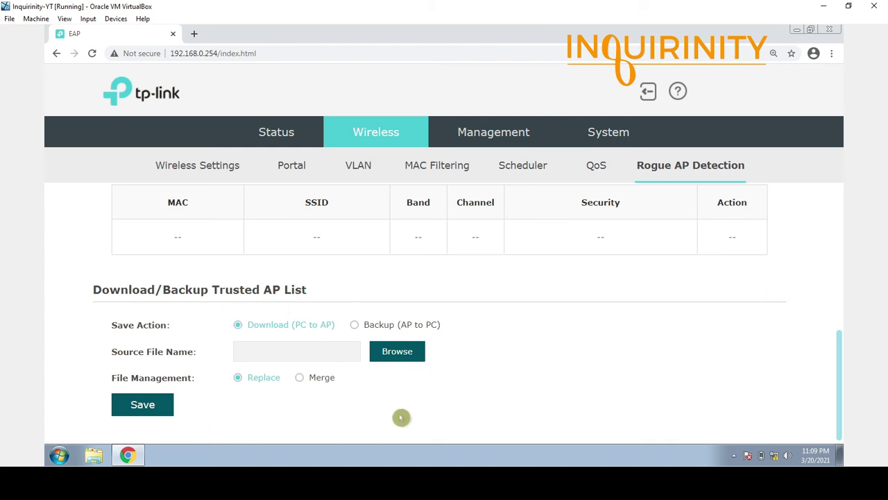
{"action": "scroll", "coordinate": [412, 387], "scroll_direction": "up", "scroll_amount": 5}
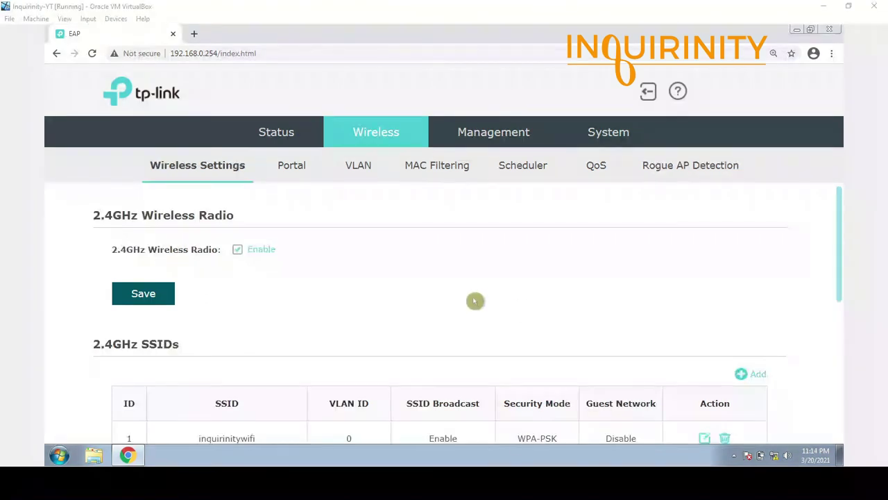
Open the Management Network page showing Dynamic IP with fallback 192.168.0.254.
{"action": "left_click", "coordinate": [485, 131]}
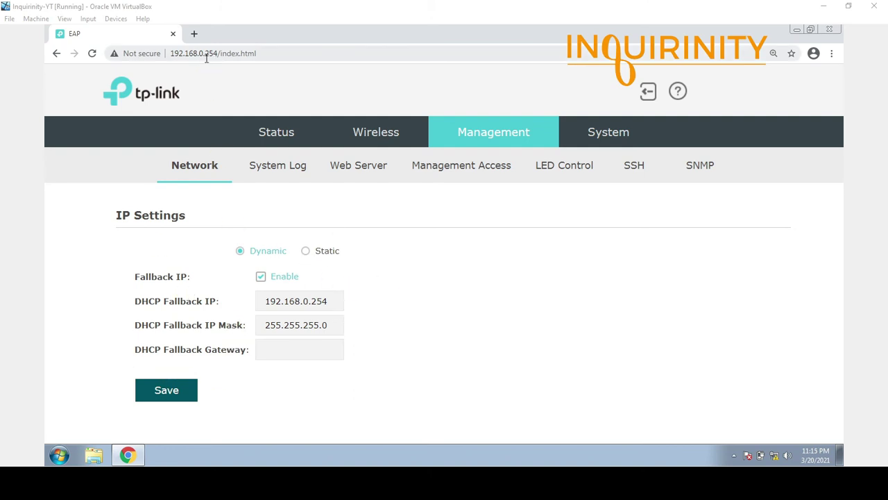
Switch IP Settings to Static, select the IP Address field, then view the System Log.
{"action": "left_click", "coordinate": [306, 253]}
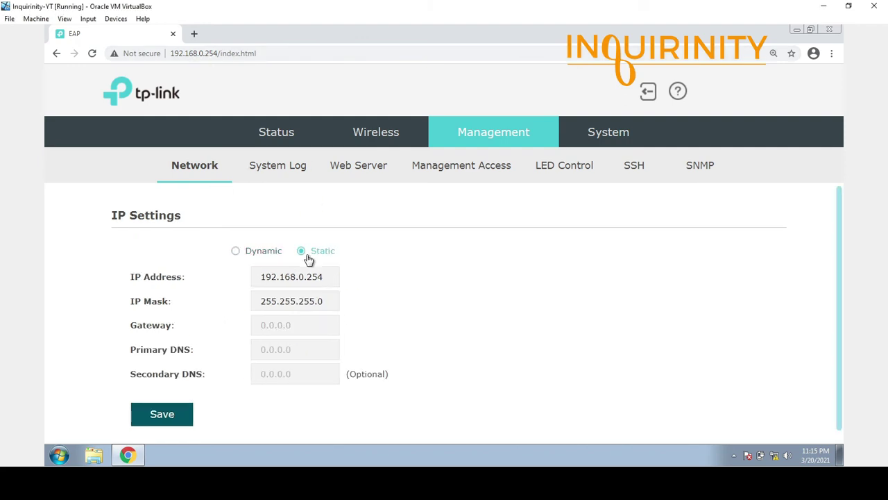
{"action": "left_click", "coordinate": [339, 276]}
{"action": "left_click", "coordinate": [278, 166]}
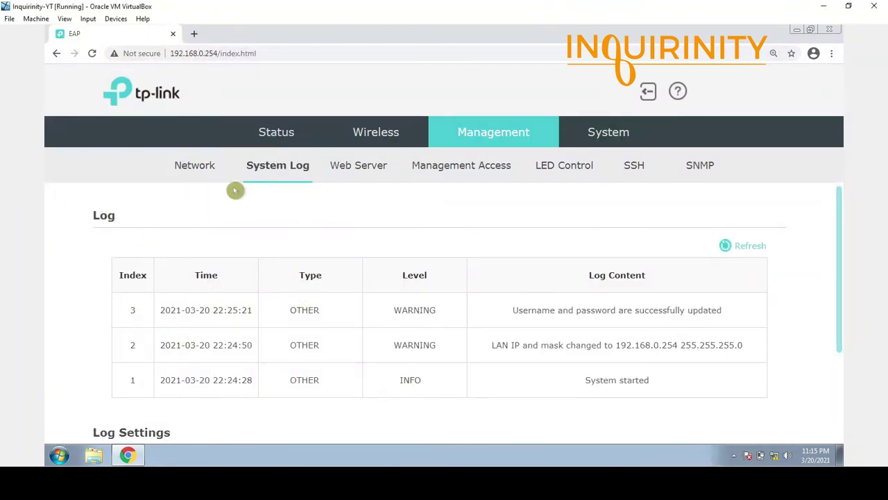
Enable Auto Mail on the System Log, then set the Network IP settings to Static.
{"action": "scroll", "coordinate": [234, 279], "scroll_direction": "down", "scroll_amount": 2}
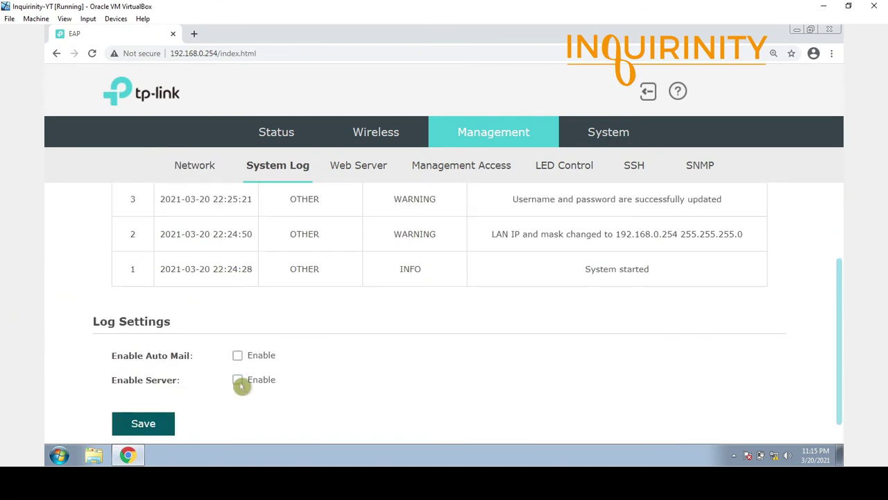
{"action": "scroll", "coordinate": [313, 311], "scroll_direction": "down", "scroll_amount": 1}
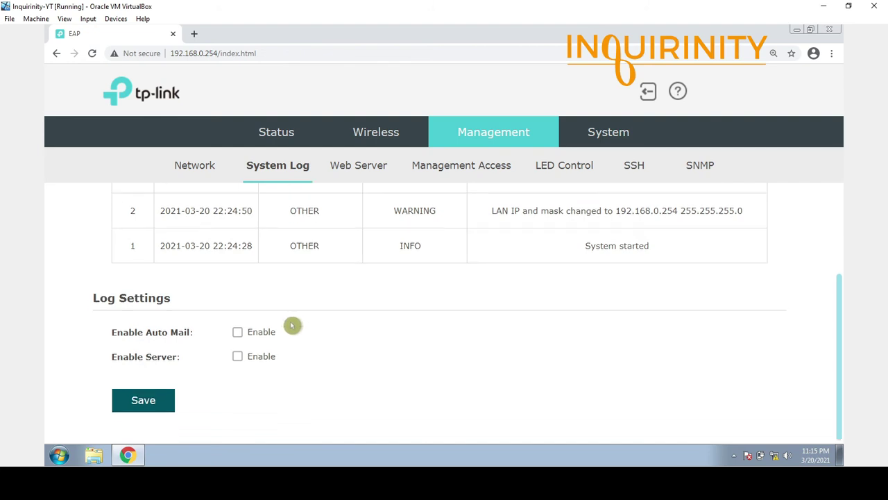
{"action": "left_click", "coordinate": [238, 333]}
{"action": "scroll", "coordinate": [149, 369], "scroll_direction": "down", "scroll_amount": 2}
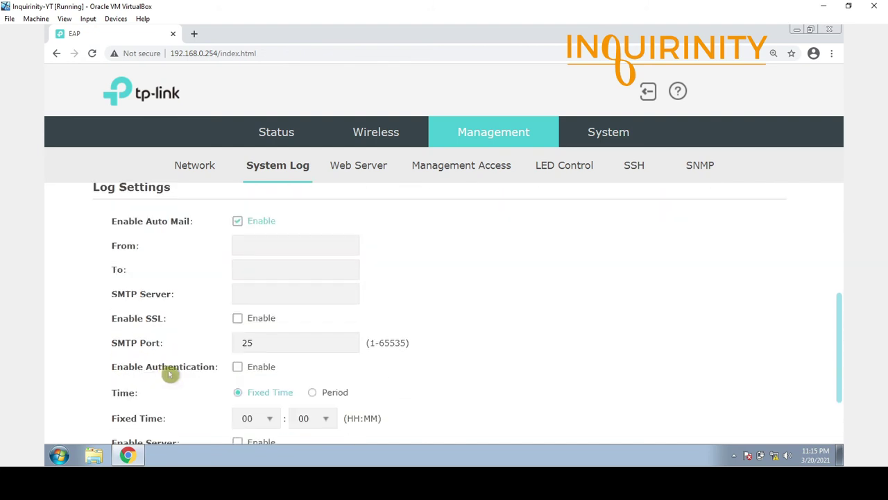
{"action": "scroll", "coordinate": [284, 370], "scroll_direction": "up", "scroll_amount": 3}
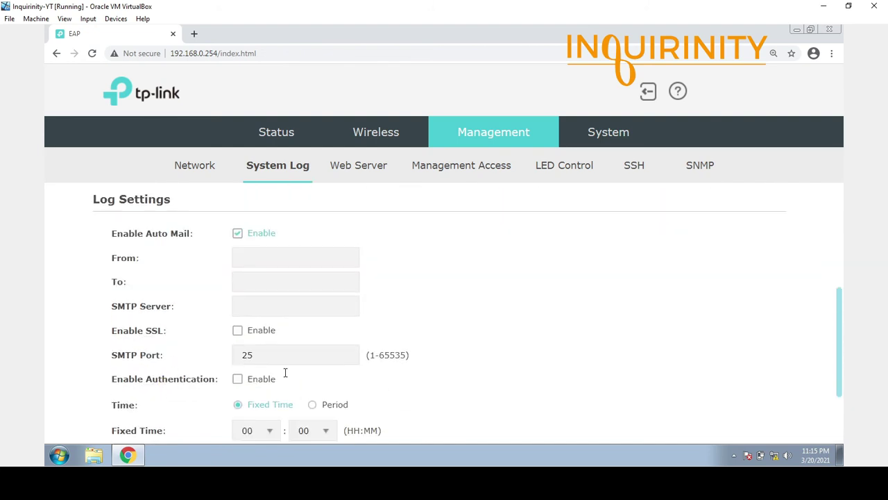
{"action": "left_click", "coordinate": [202, 166]}
{"action": "left_click", "coordinate": [318, 251]}
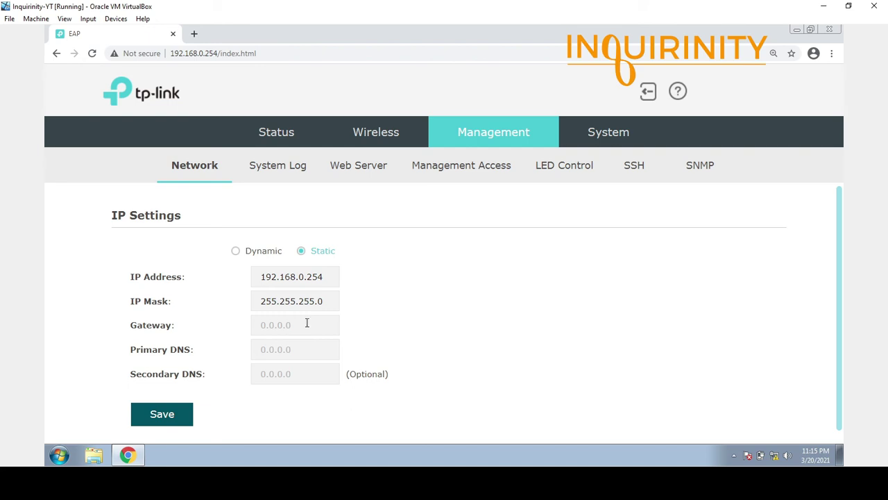
Back on System Log, re-enable Auto Mail and select the SMTP Server and sender fields.
{"action": "left_click", "coordinate": [288, 170]}
{"action": "scroll", "coordinate": [175, 398], "scroll_direction": "down", "scroll_amount": 2}
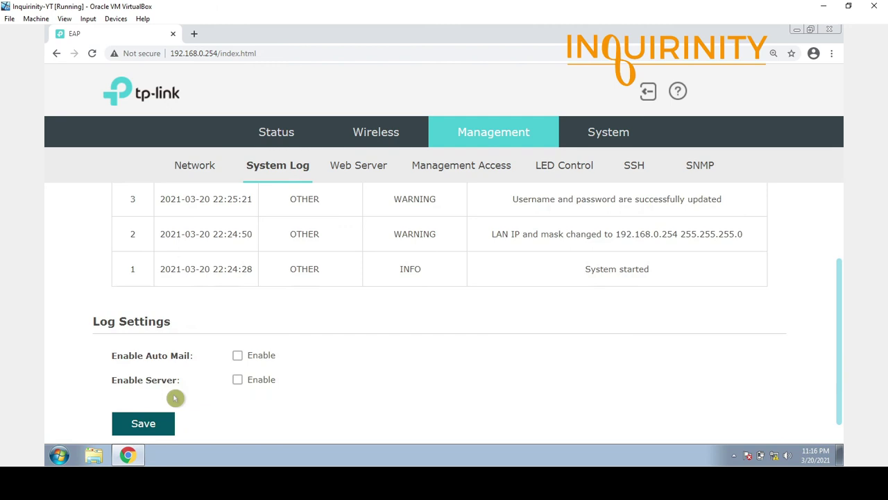
{"action": "left_click", "coordinate": [237, 355]}
{"action": "scroll", "coordinate": [174, 365], "scroll_direction": "down", "scroll_amount": 2}
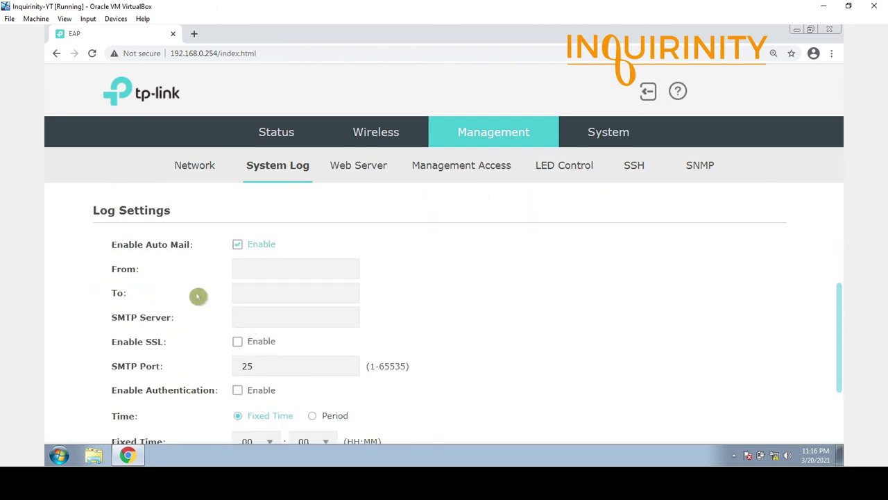
{"action": "left_click", "coordinate": [259, 315]}
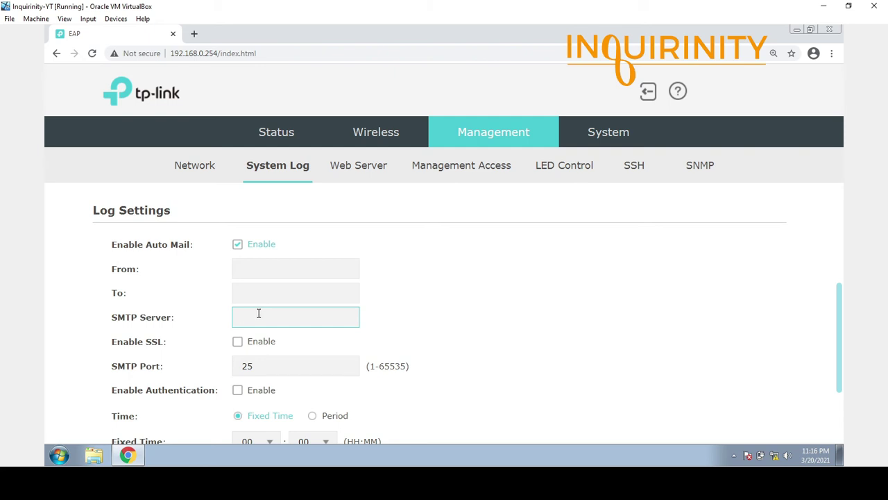
{"action": "scroll", "coordinate": [299, 359], "scroll_direction": "down", "scroll_amount": 1}
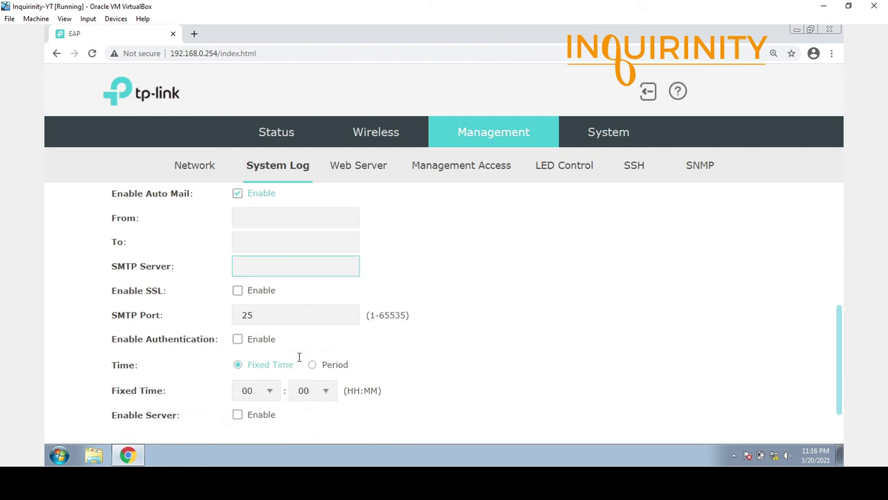
{"action": "scroll", "coordinate": [273, 341], "scroll_direction": "up", "scroll_amount": 2}
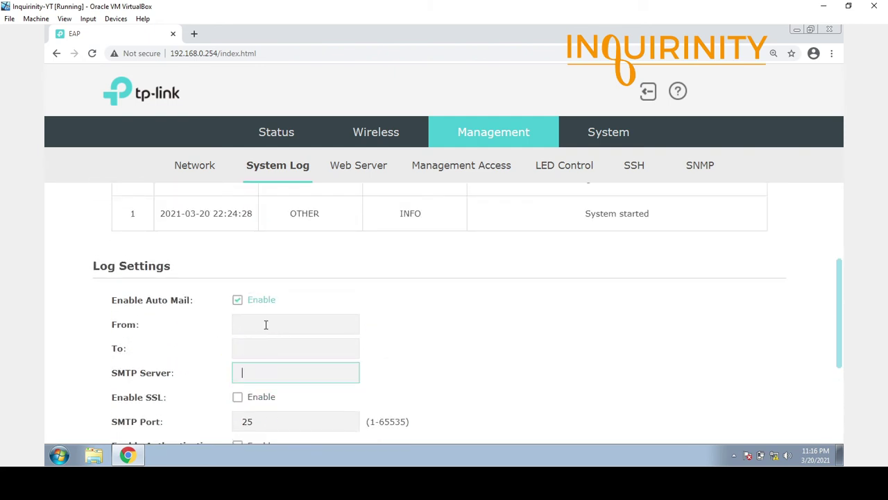
{"action": "left_click", "coordinate": [266, 324]}
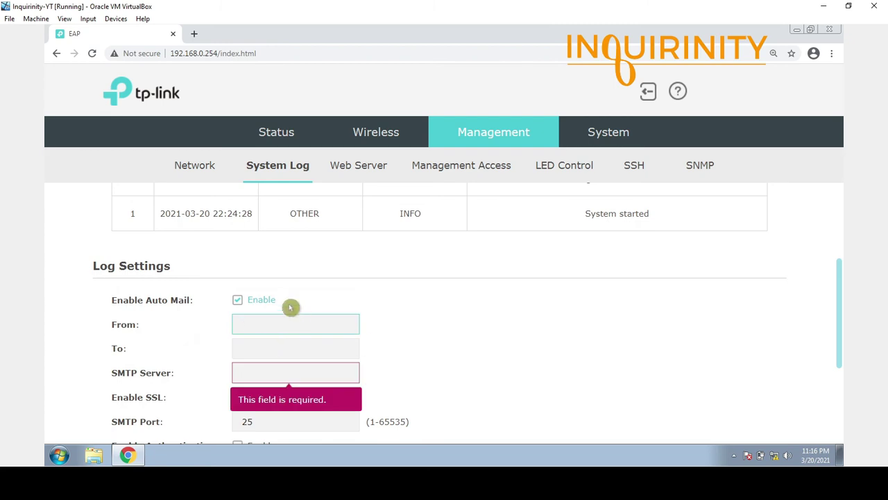
Disable Auto Mail, enable the log server and select its IP field before opening Web Server.
{"action": "left_click", "coordinate": [238, 300]}
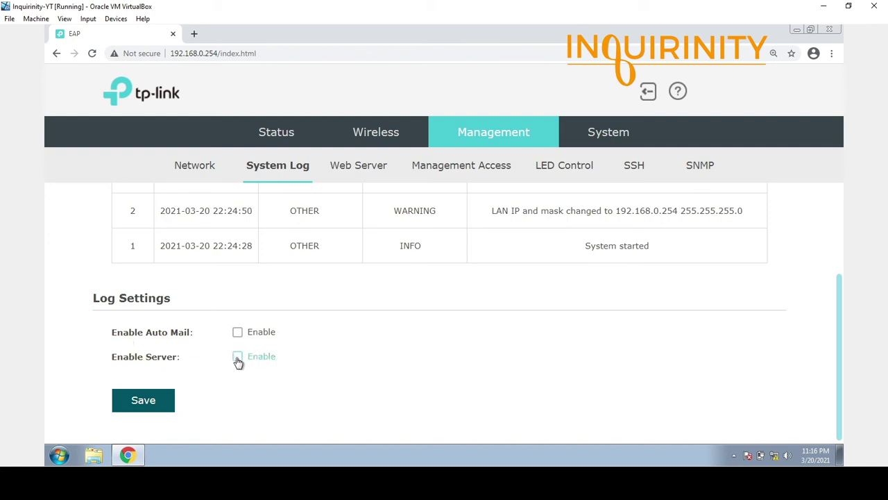
{"action": "left_click", "coordinate": [238, 357]}
{"action": "scroll", "coordinate": [143, 351], "scroll_direction": "down", "scroll_amount": 2}
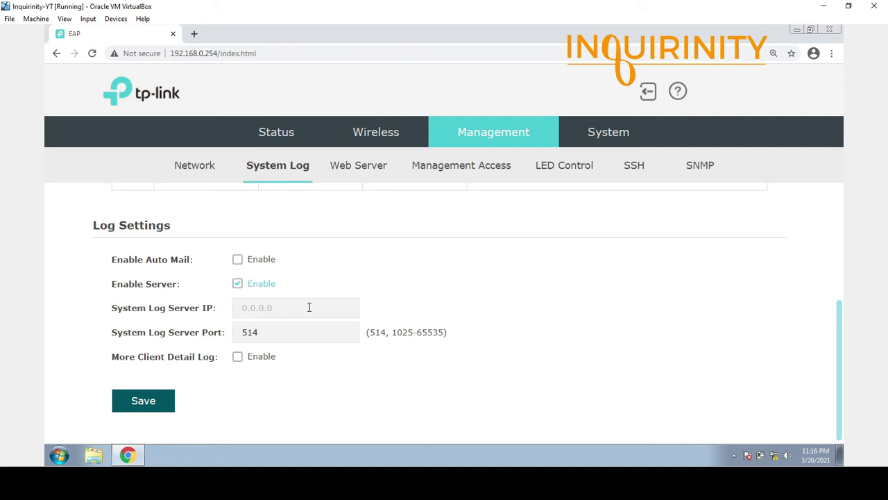
{"action": "left_click", "coordinate": [309, 307]}
{"action": "left_click", "coordinate": [357, 168]}
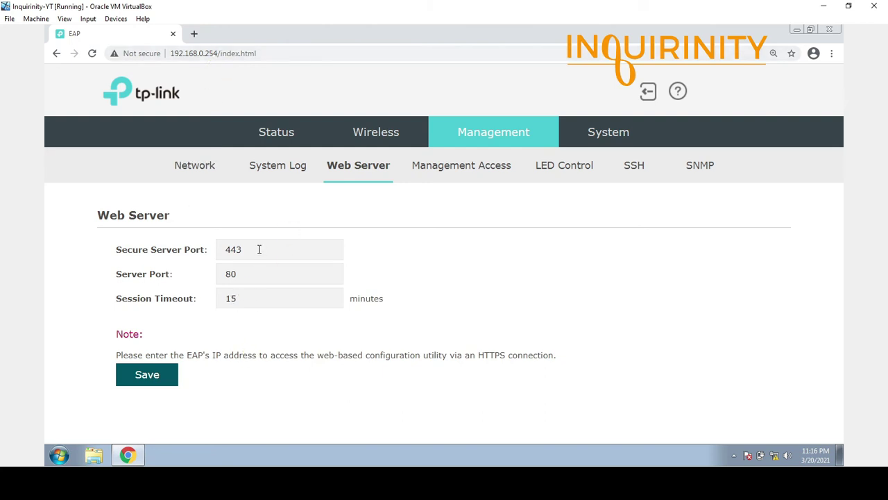
Select the 443 secure port and 80 server port values, then go to Management Access.
{"action": "left_click_drag", "start_coordinate": [259, 250], "coordinate": [207, 250]}
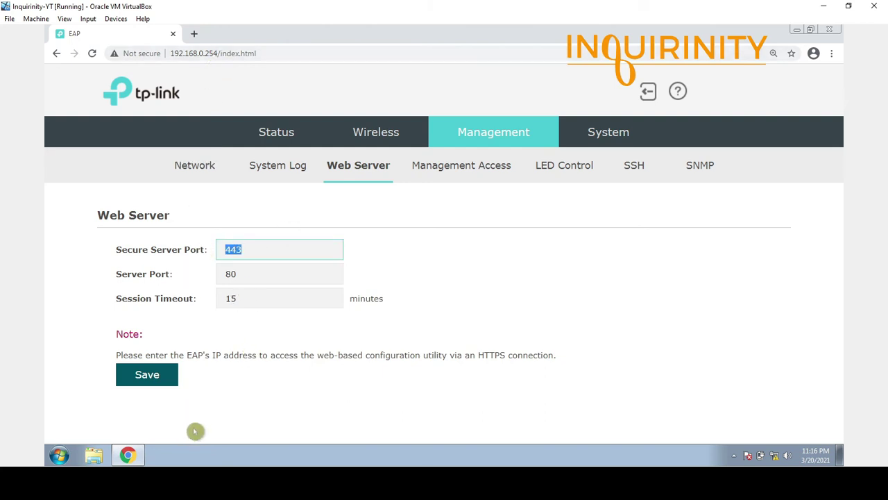
{"action": "left_click", "coordinate": [243, 271]}
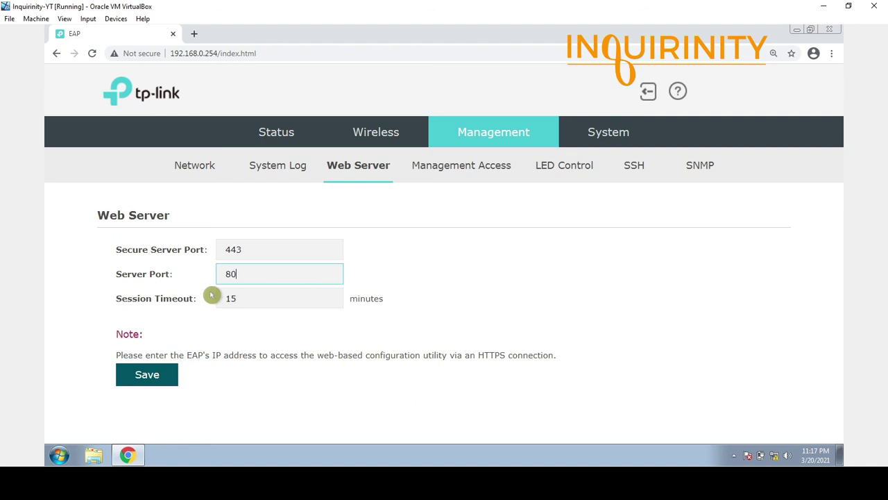
{"action": "left_click", "coordinate": [448, 173]}
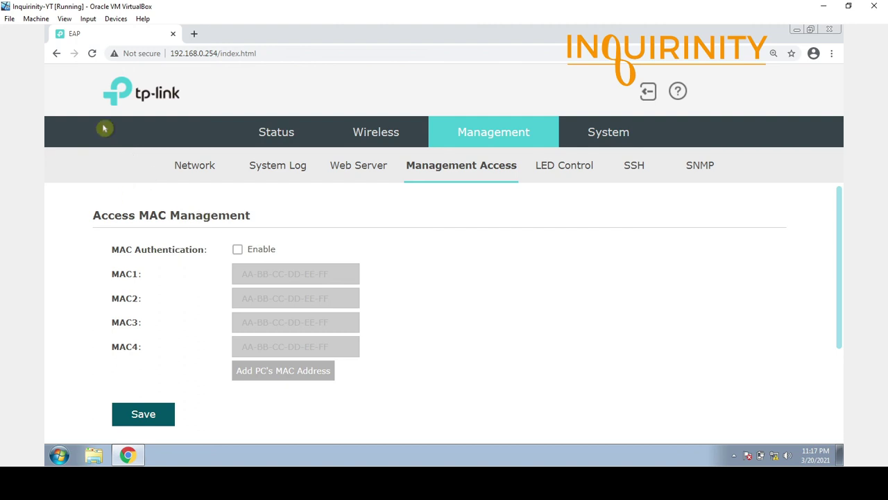
Tick MAC Authentication Enable and scroll down to the Management VLAN section.
{"action": "left_click", "coordinate": [238, 252]}
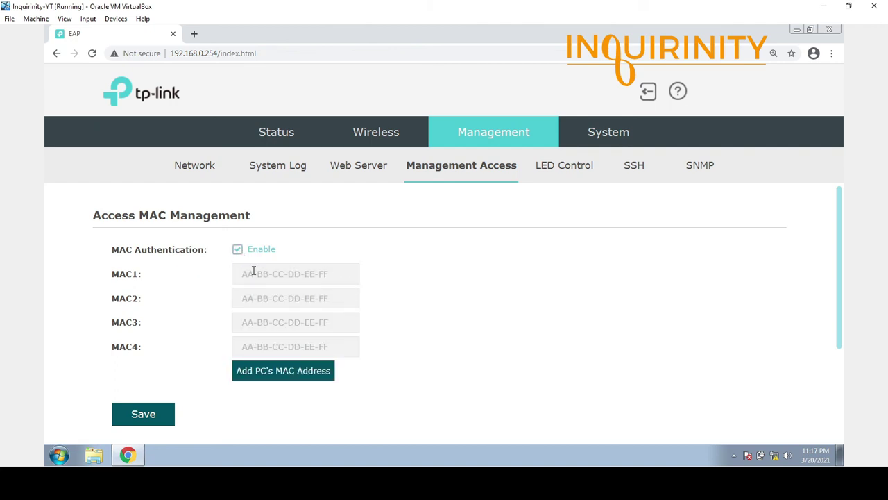
{"action": "scroll", "coordinate": [253, 271], "scroll_direction": "down", "scroll_amount": 1}
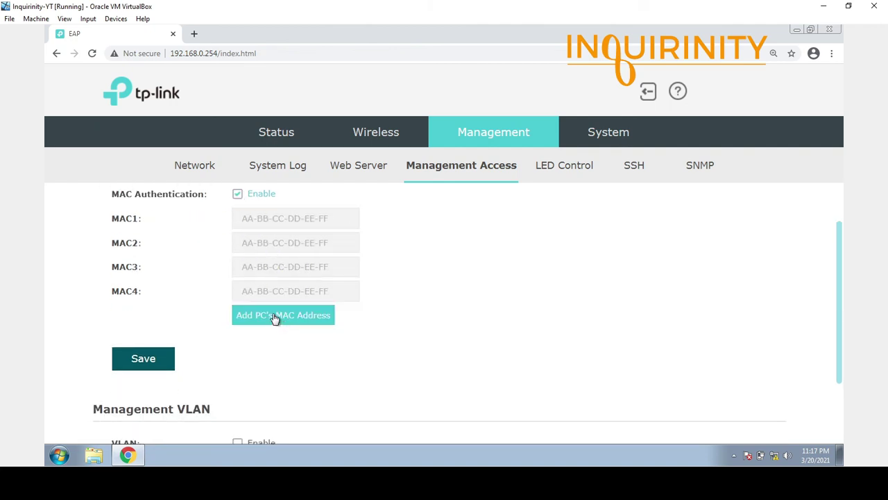
{"action": "scroll", "coordinate": [276, 318], "scroll_direction": "up", "scroll_amount": 1}
{"action": "scroll", "coordinate": [271, 298], "scroll_direction": "down", "scroll_amount": 2}
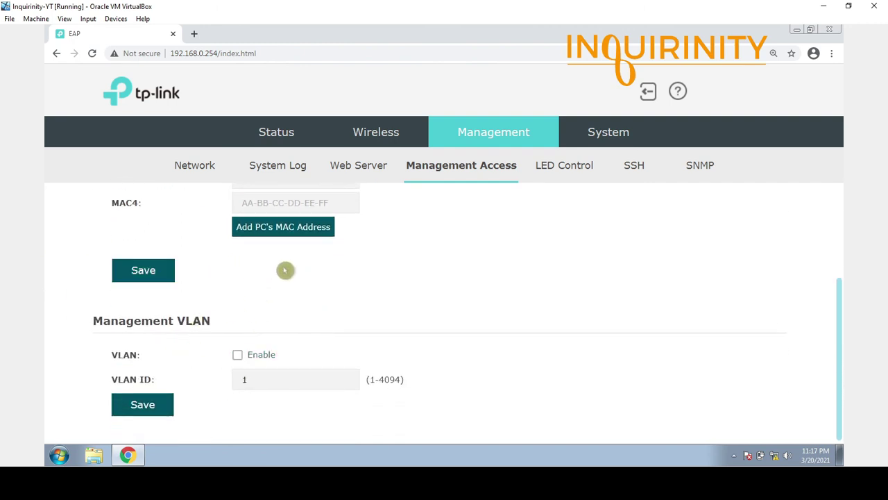
Return to Management Access and replace the management VLAN ID with 99.
{"action": "left_click", "coordinate": [375, 132]}
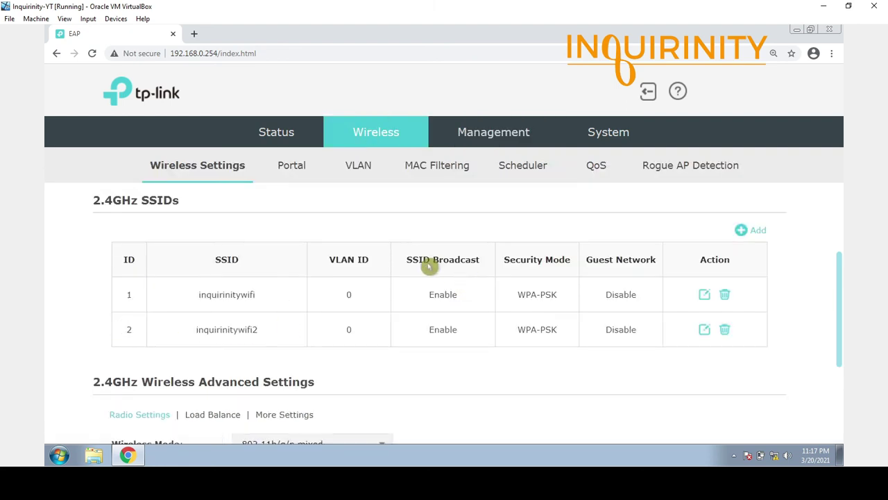
{"action": "left_click", "coordinate": [492, 132]}
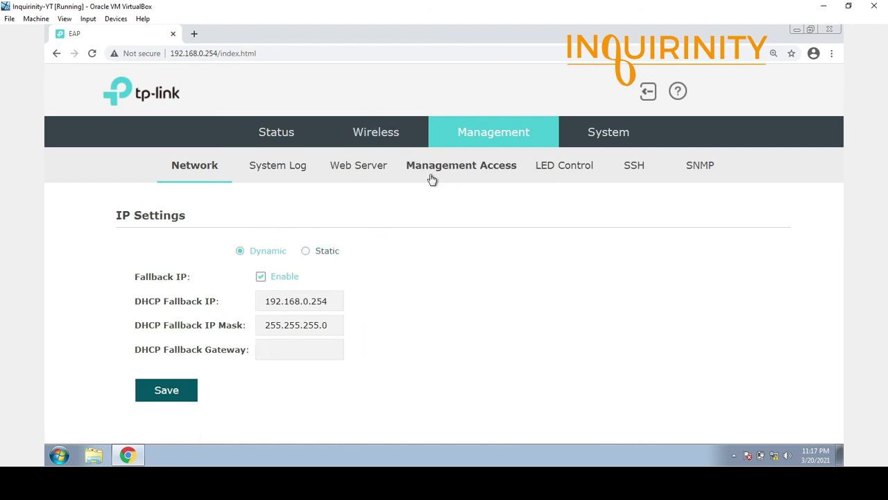
{"action": "left_click", "coordinate": [462, 169]}
{"action": "scroll", "coordinate": [218, 387], "scroll_direction": "down", "scroll_amount": 2}
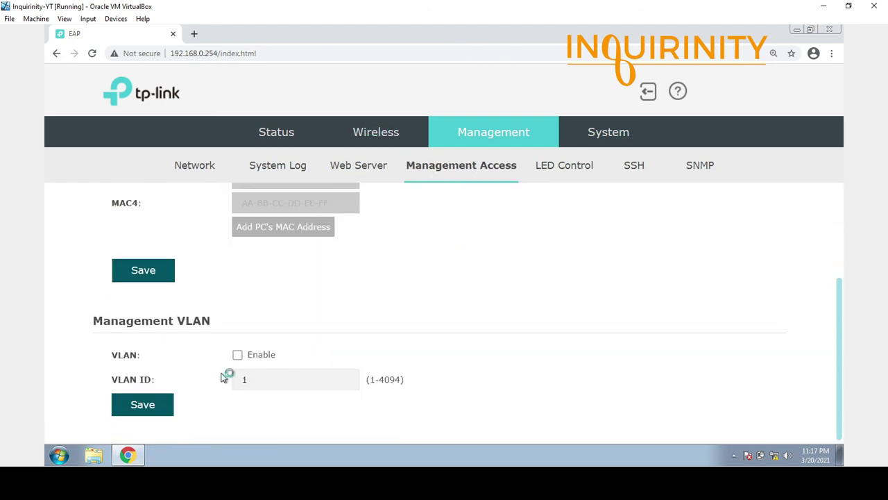
{"action": "double_click", "coordinate": [260, 381]}
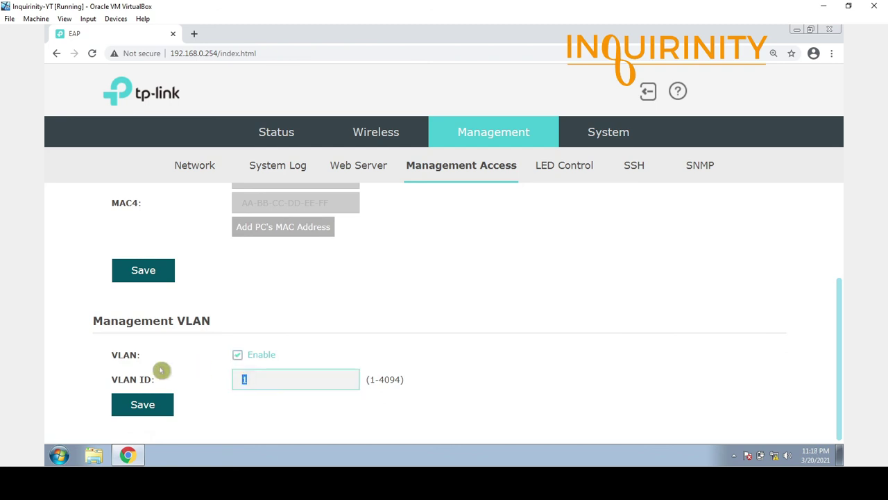
{"action": "type", "text": "99"}
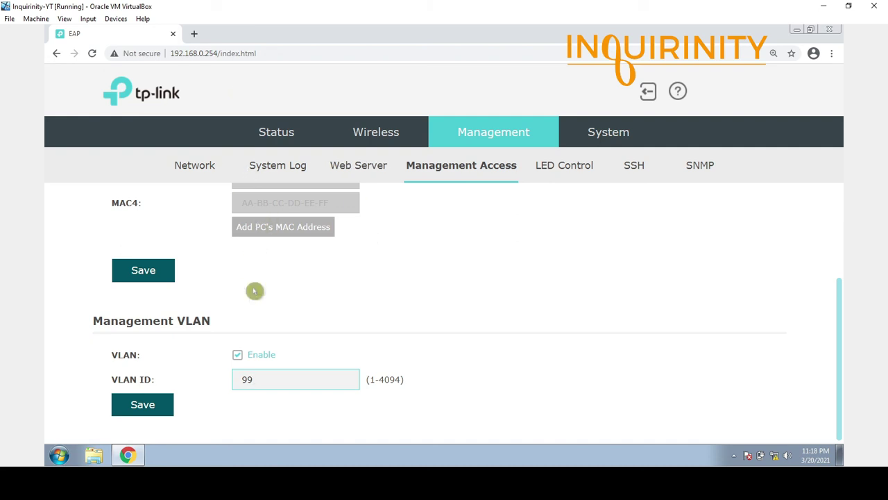
{"action": "scroll", "coordinate": [295, 327], "scroll_direction": "up", "scroll_amount": 2}
{"action": "scroll", "coordinate": [295, 328], "scroll_direction": "down", "scroll_amount": 2}
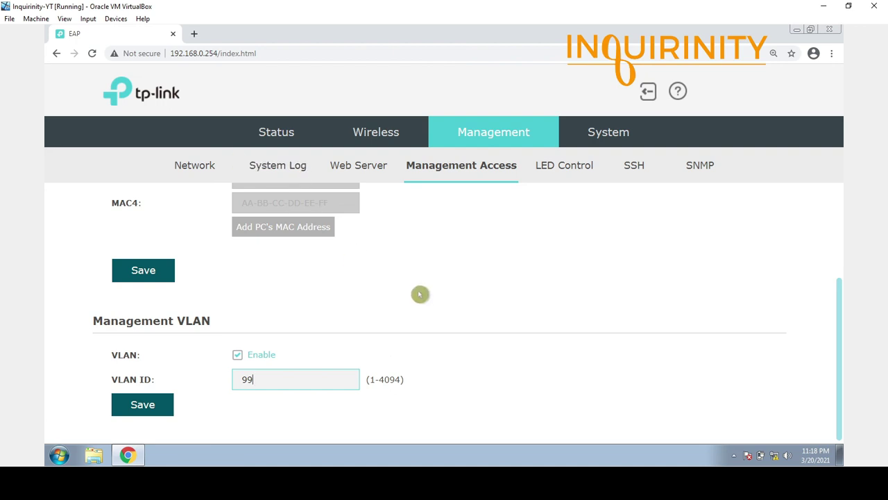
{"action": "scroll", "coordinate": [453, 400], "scroll_direction": "up", "scroll_amount": 2}
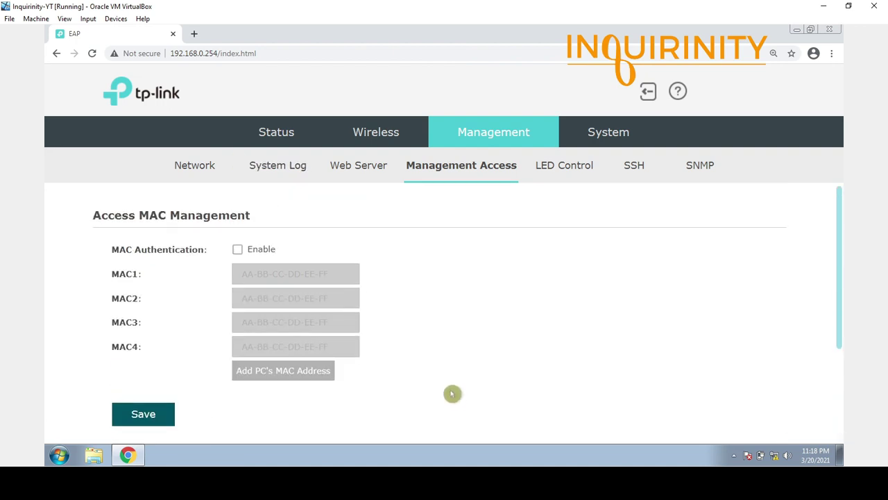
{"action": "scroll", "coordinate": [452, 393], "scroll_direction": "down", "scroll_amount": 1}
In LED Control, start and then stop LED Locate, then go to the SSH settings.
{"action": "left_click", "coordinate": [560, 167]}
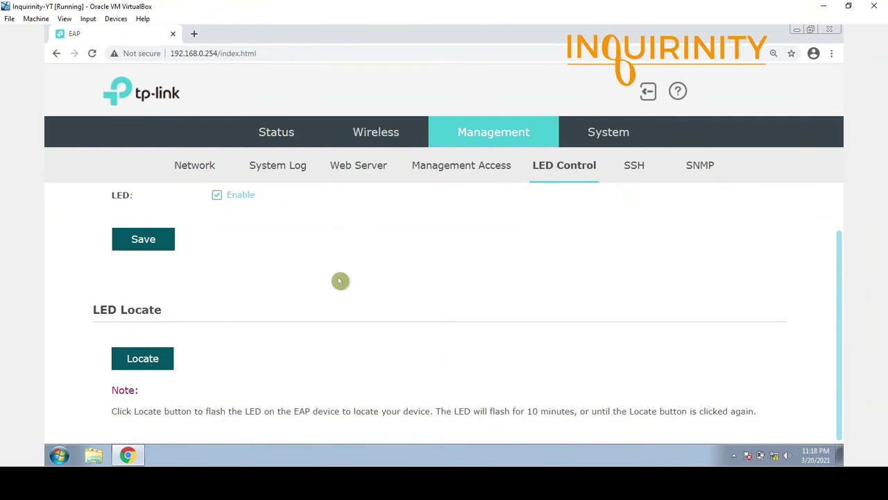
{"action": "scroll", "coordinate": [336, 281], "scroll_direction": "up", "scroll_amount": 1}
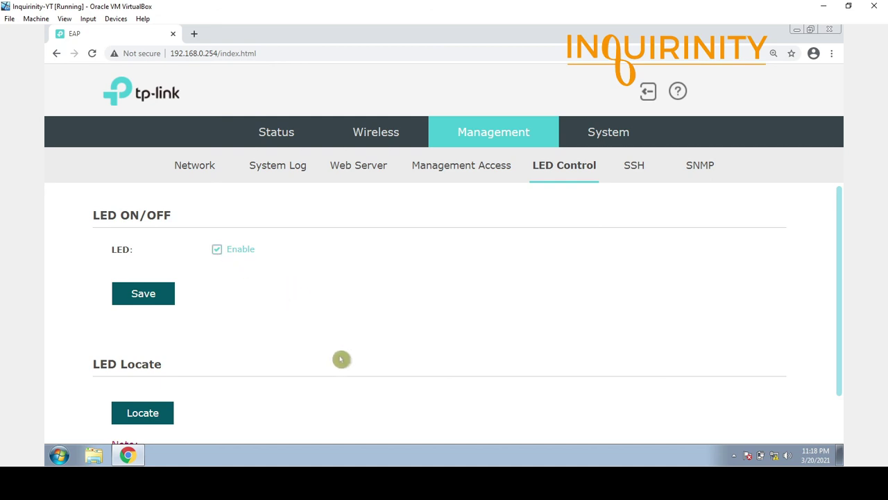
{"action": "scroll", "coordinate": [342, 360], "scroll_direction": "down", "scroll_amount": 1}
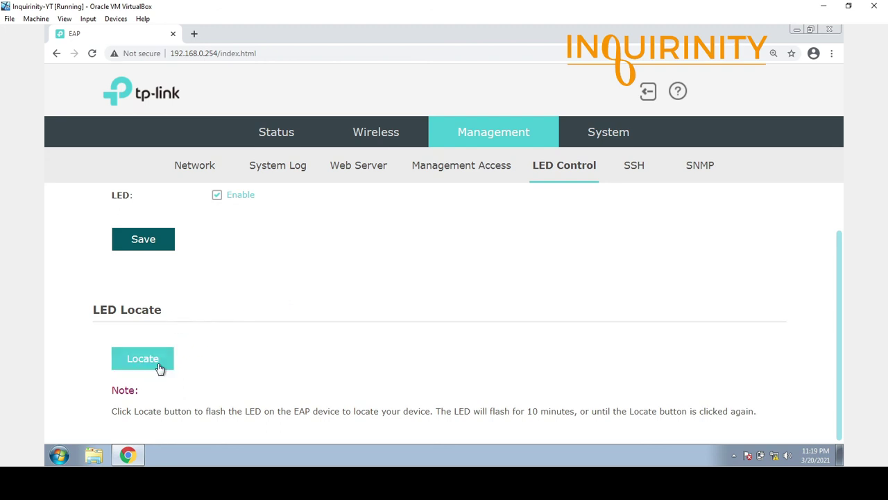
{"action": "left_click", "coordinate": [160, 367]}
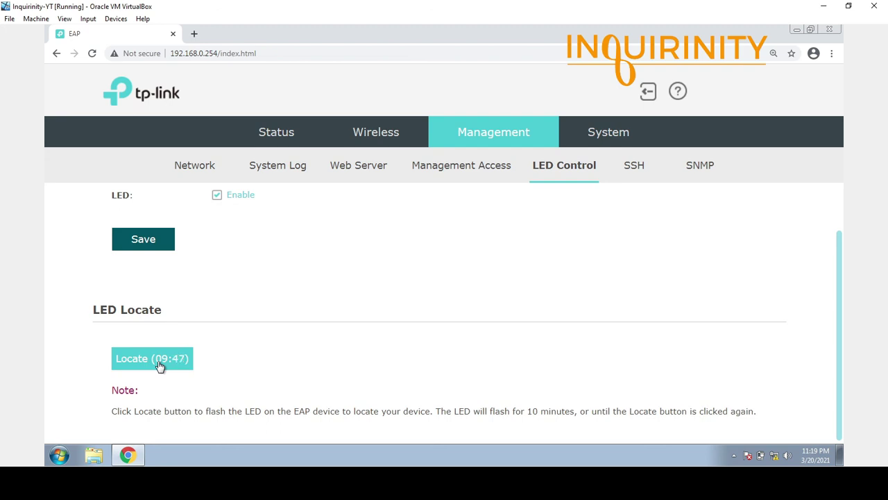
{"action": "left_click", "coordinate": [159, 366]}
{"action": "left_click", "coordinate": [630, 168]}
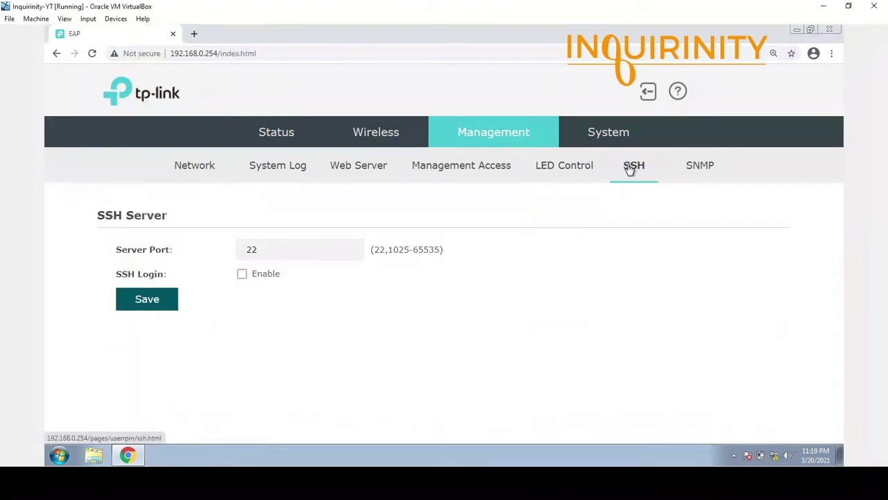
Enable SSH login with the server port 22.
{"action": "left_click", "coordinate": [271, 244]}
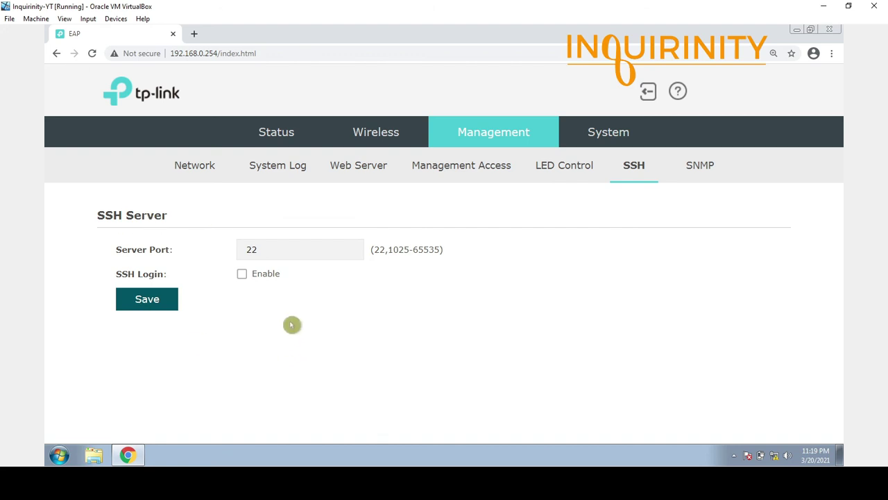
{"action": "left_click", "coordinate": [273, 248]}
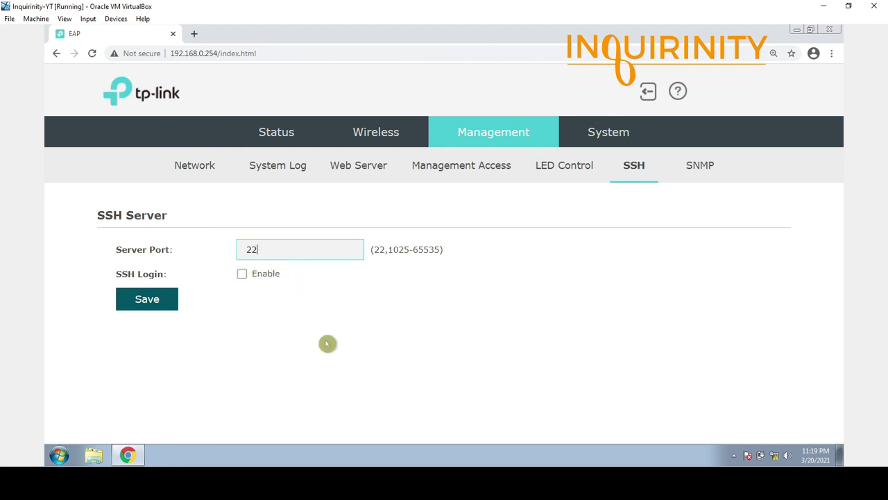
{"action": "left_click", "coordinate": [242, 274]}
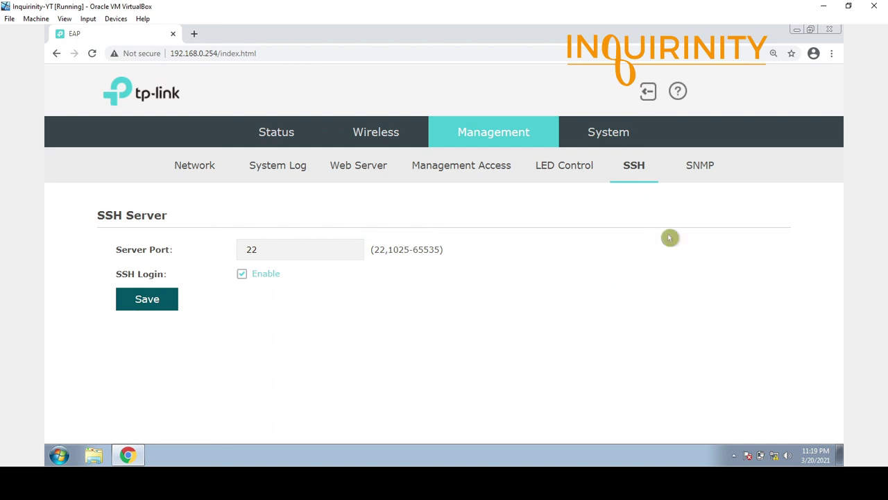
Enable the SNMP agent, with Get Community 'public' and Set Community 'private'.
{"action": "left_click", "coordinate": [700, 172]}
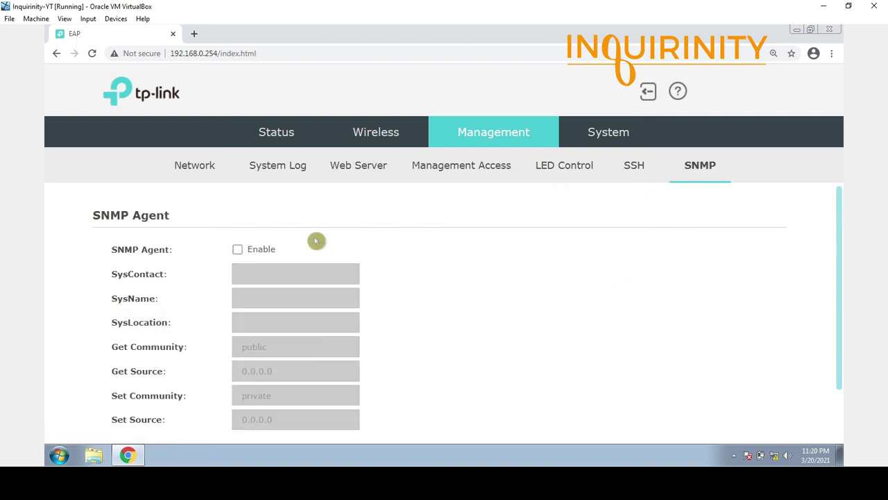
{"action": "left_click", "coordinate": [238, 250]}
{"action": "left_click", "coordinate": [256, 319]}
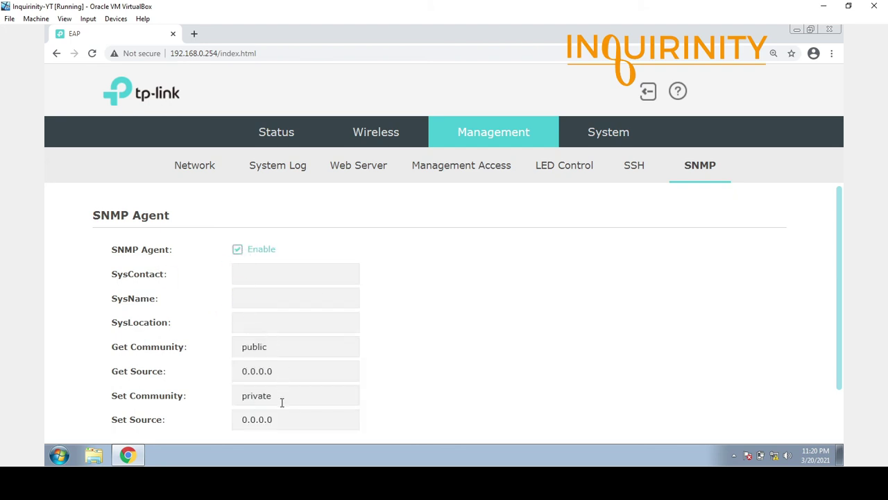
{"action": "scroll", "coordinate": [282, 402], "scroll_direction": "down", "scroll_amount": 2}
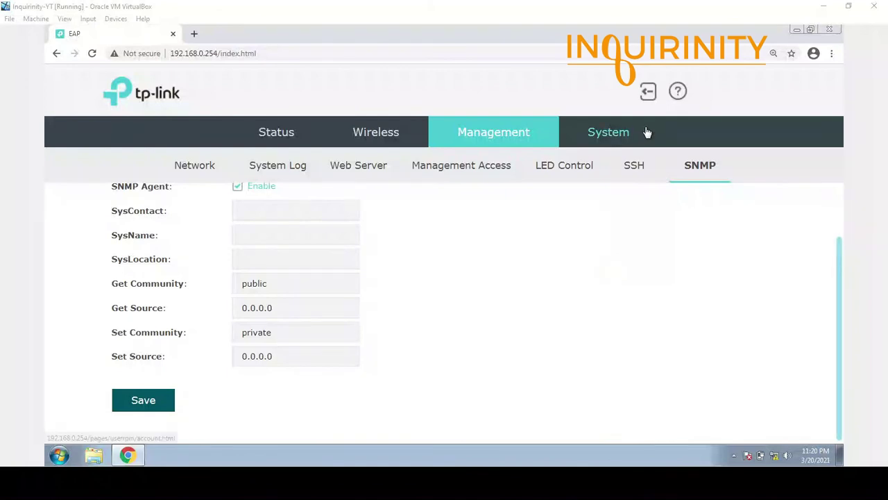
Review the Time Settings, Reboot/Reset, Backup & Restore and Firmware Update pages, returning to User Account.
{"action": "left_click", "coordinate": [606, 132]}
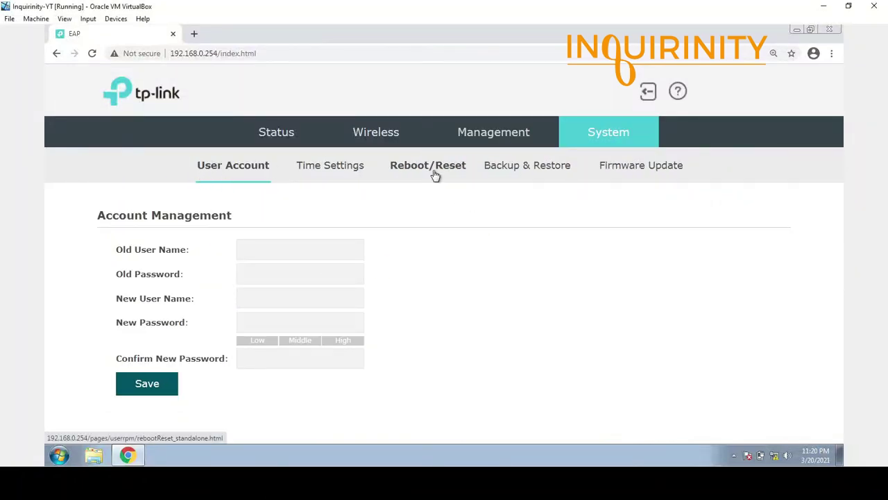
{"action": "left_click", "coordinate": [332, 172]}
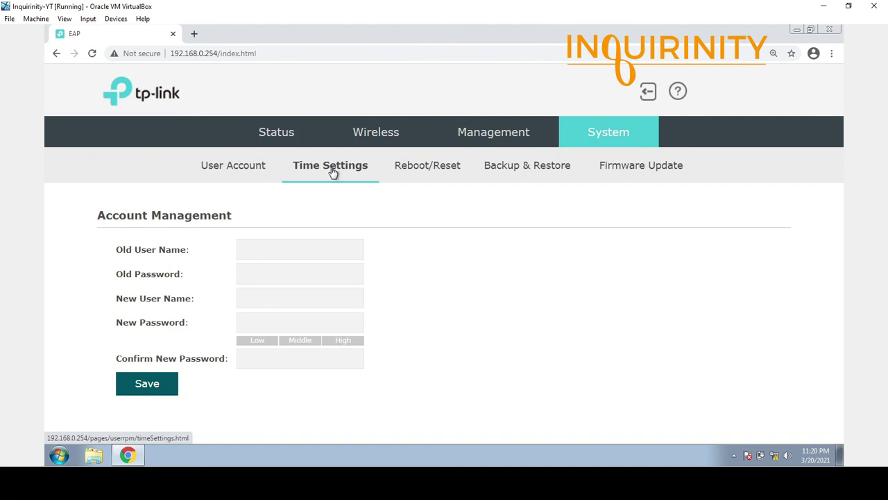
{"action": "left_click", "coordinate": [420, 169]}
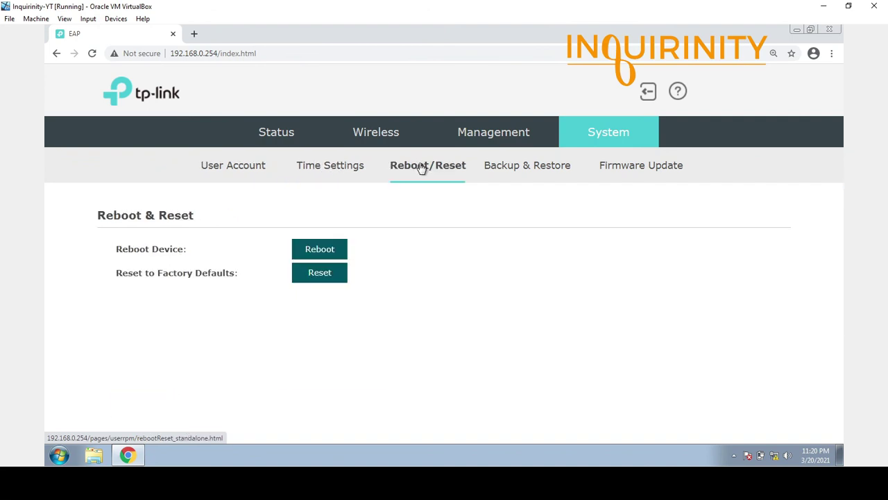
{"action": "left_click", "coordinate": [556, 167]}
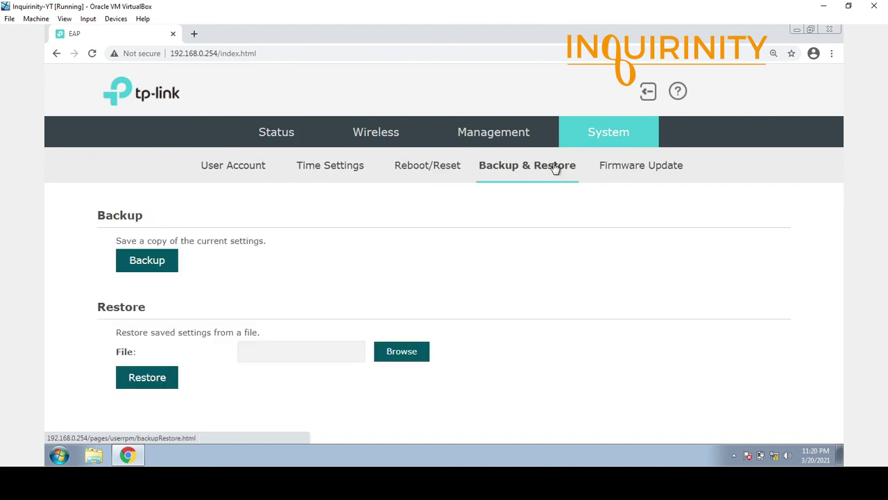
{"action": "left_click", "coordinate": [626, 167]}
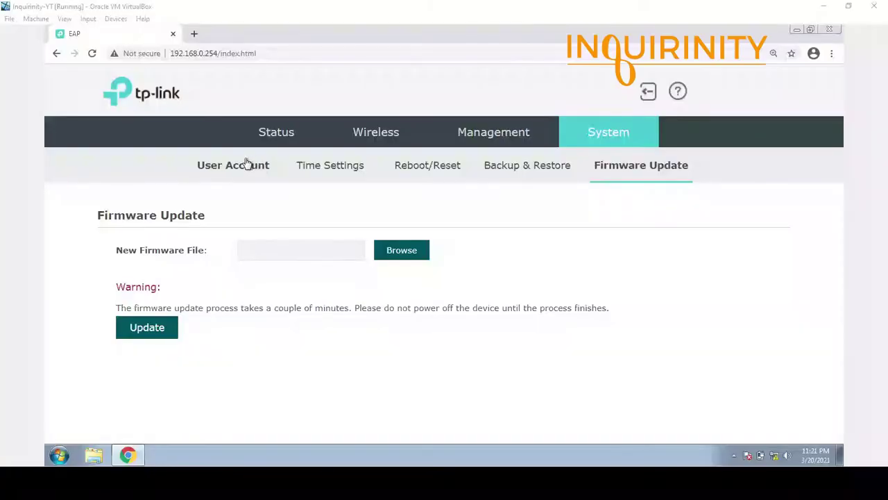
{"action": "left_click", "coordinate": [245, 167]}
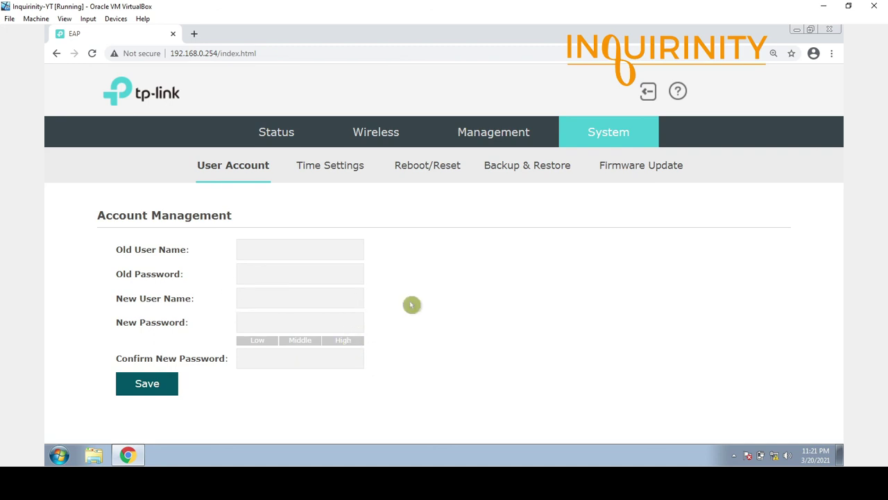
Check the GMT+08:00 time zone and Primary NTP Server, then view the Reboot/Reset page.
{"action": "left_click", "coordinate": [349, 174]}
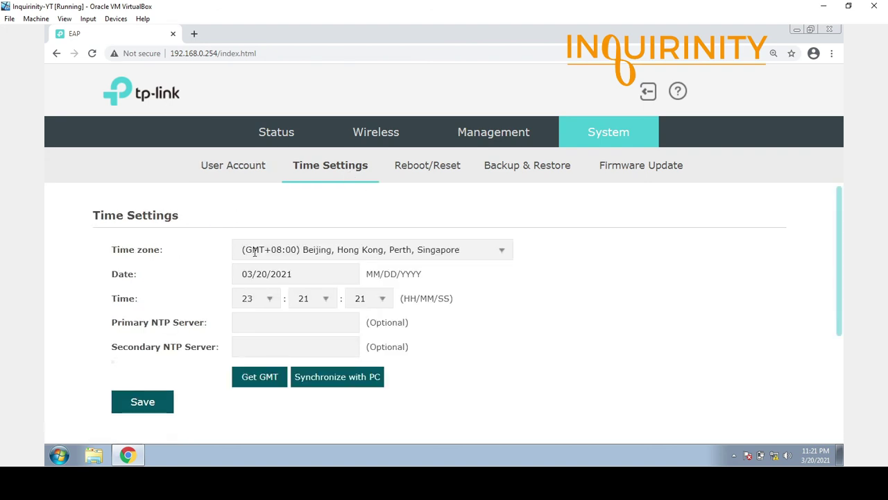
{"action": "left_click", "coordinate": [502, 250]}
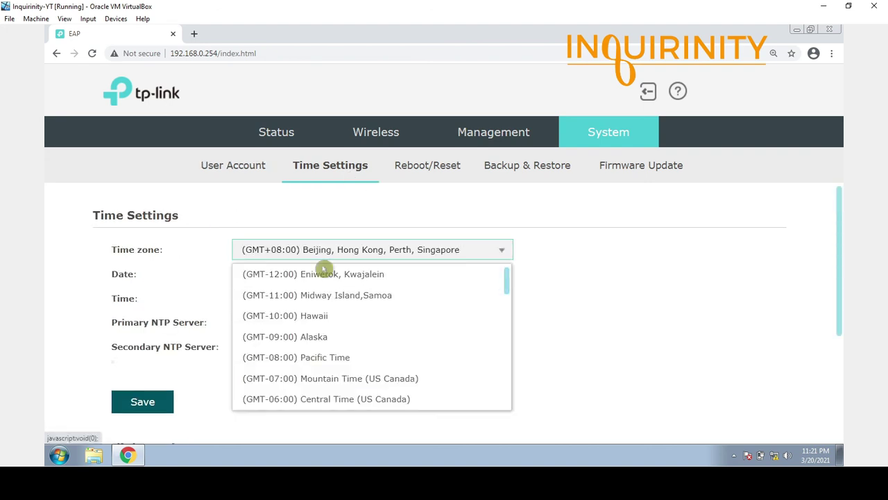
{"action": "left_click", "coordinate": [566, 285]}
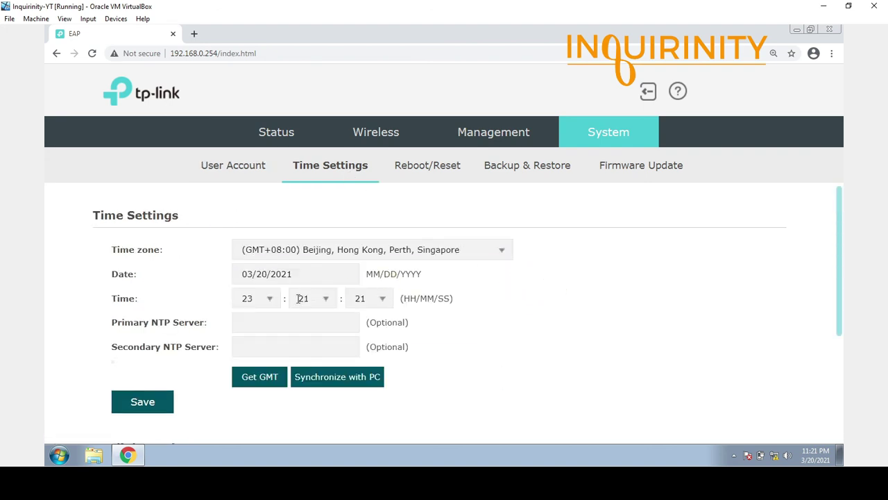
{"action": "left_click", "coordinate": [259, 318]}
{"action": "left_click", "coordinate": [435, 171]}
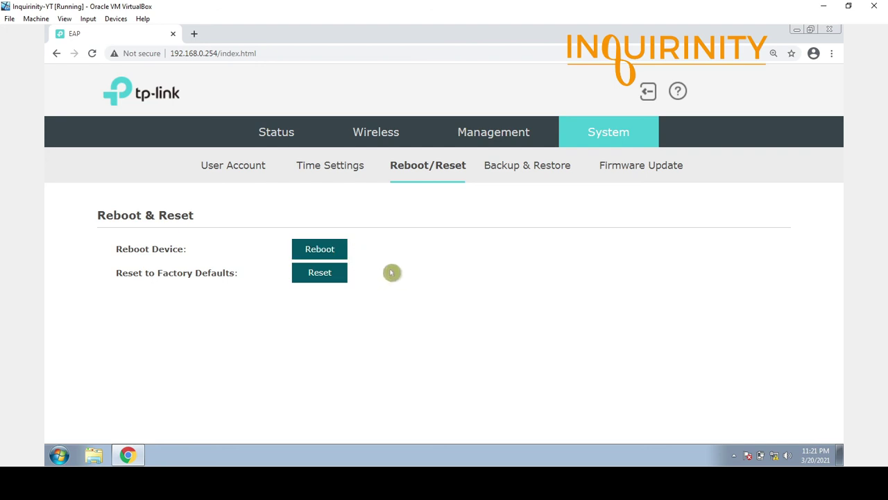
View the Backup & Restore options, then the Firmware Update page.
{"action": "left_click", "coordinate": [529, 166]}
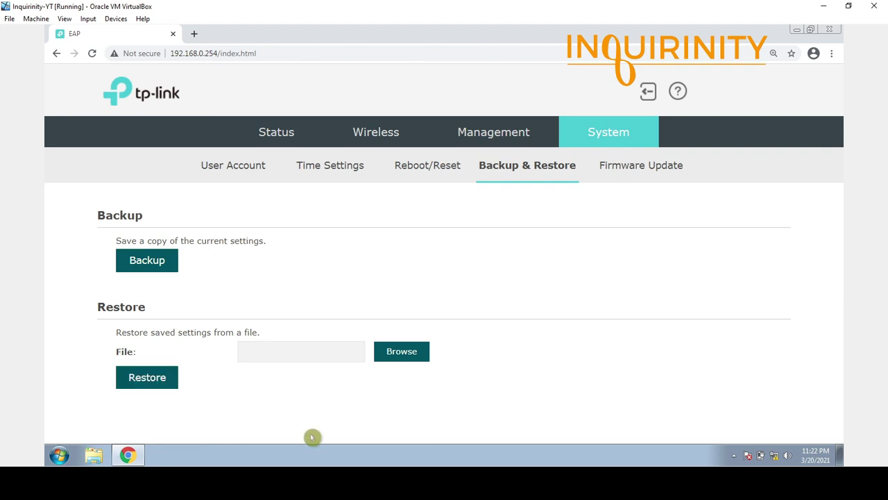
{"action": "left_click", "coordinate": [633, 171]}
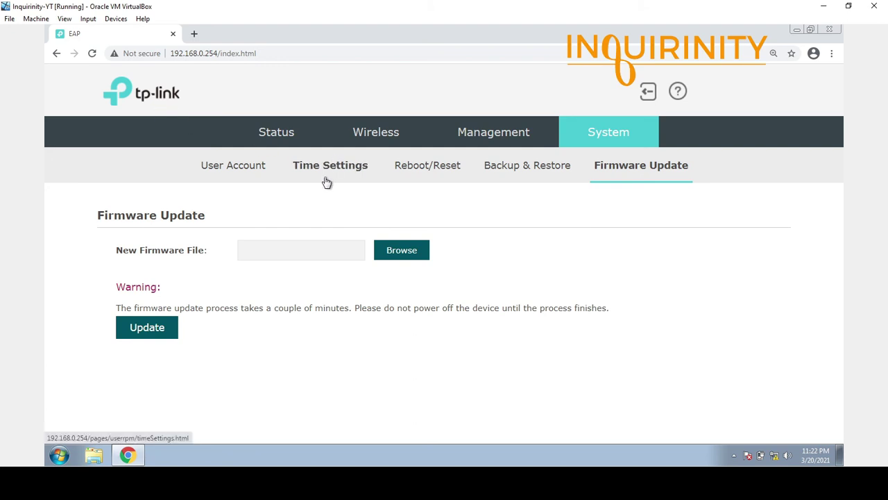
Check Device Information for firmware 3.5.0 Build 20200113 and hardware version 3.0.
{"action": "left_click", "coordinate": [268, 135]}
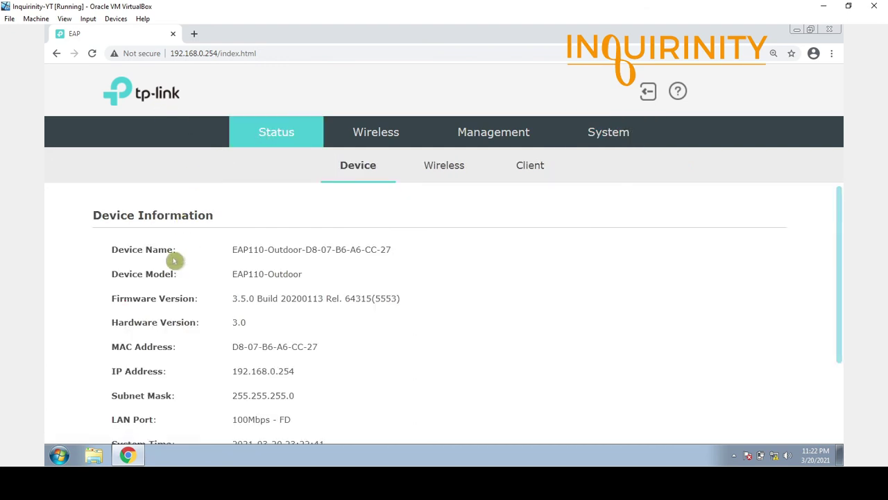
{"action": "left_click_drag", "start_coordinate": [229, 300], "coordinate": [438, 297]}
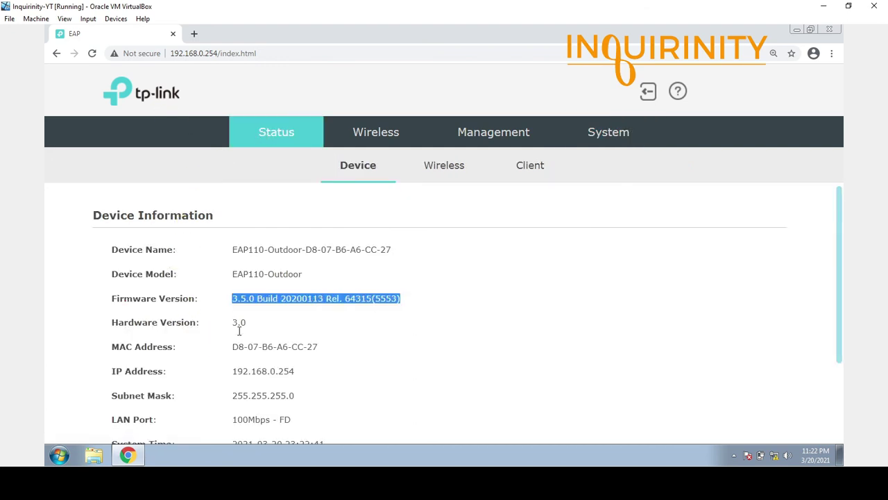
{"action": "left_click_drag", "start_coordinate": [232, 326], "coordinate": [285, 325]}
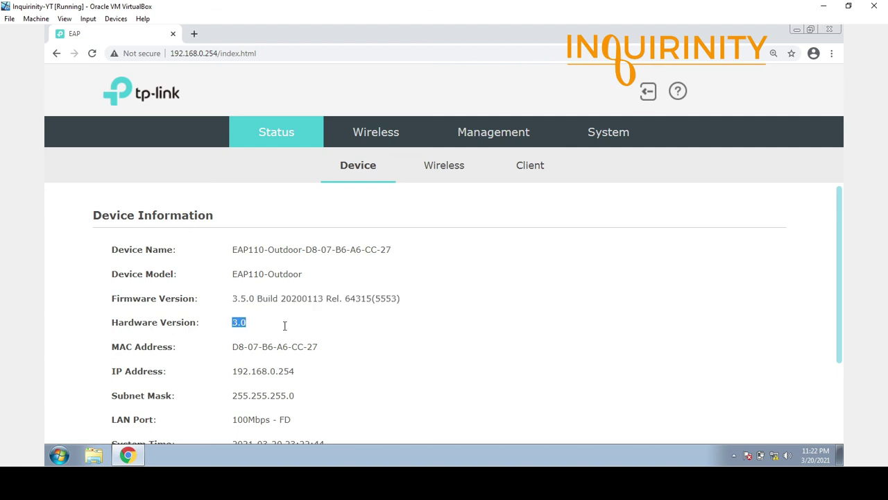
Navigate via Firmware Update and Device status back to System > User Account.
{"action": "left_click", "coordinate": [607, 133]}
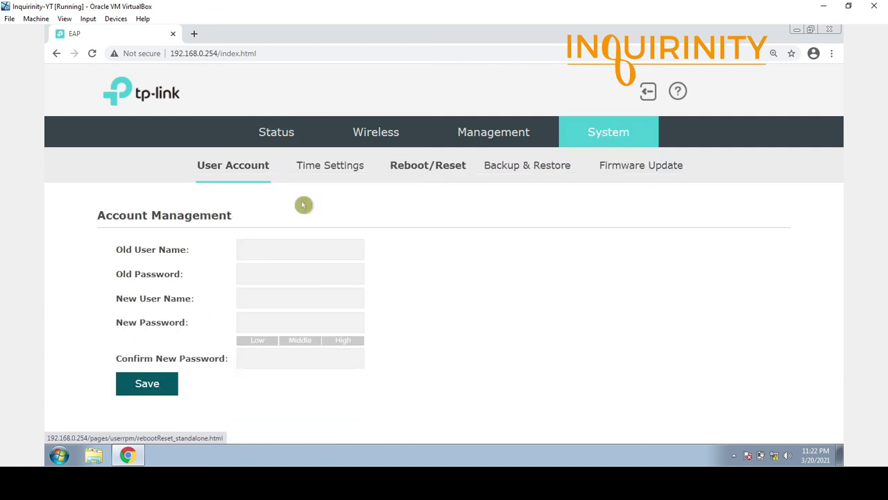
{"action": "left_click", "coordinate": [629, 172]}
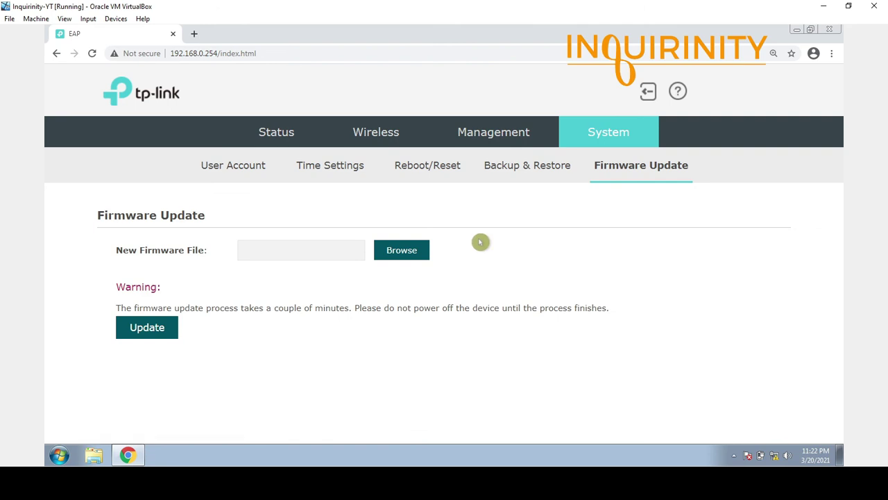
{"action": "left_click", "coordinate": [296, 138]}
{"action": "left_click", "coordinate": [610, 141]}
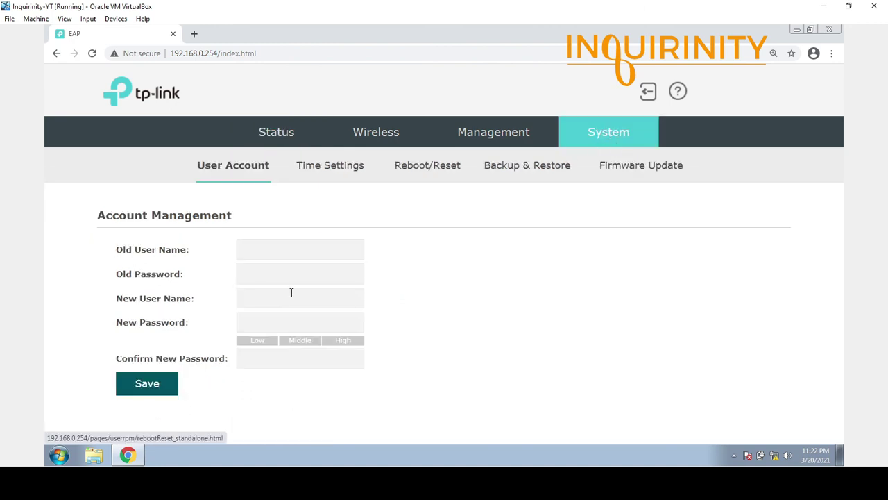